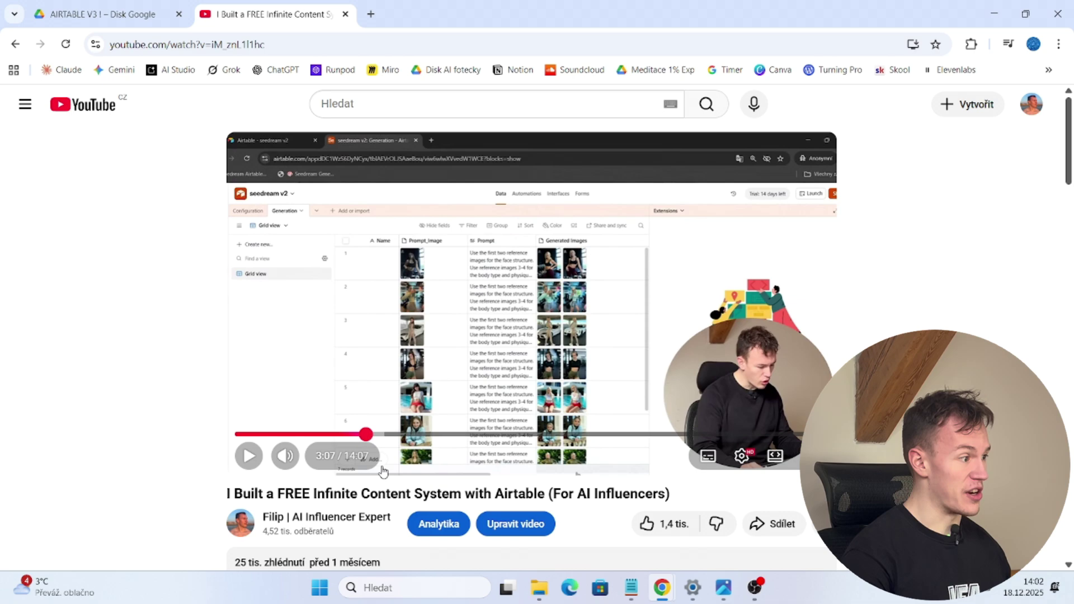
Look over the description and pinned comment below the YouTube video about the Airtable content system.
{"action": "scroll", "coordinate": [241, 402], "scroll_direction": "down", "scroll_amount": 4}
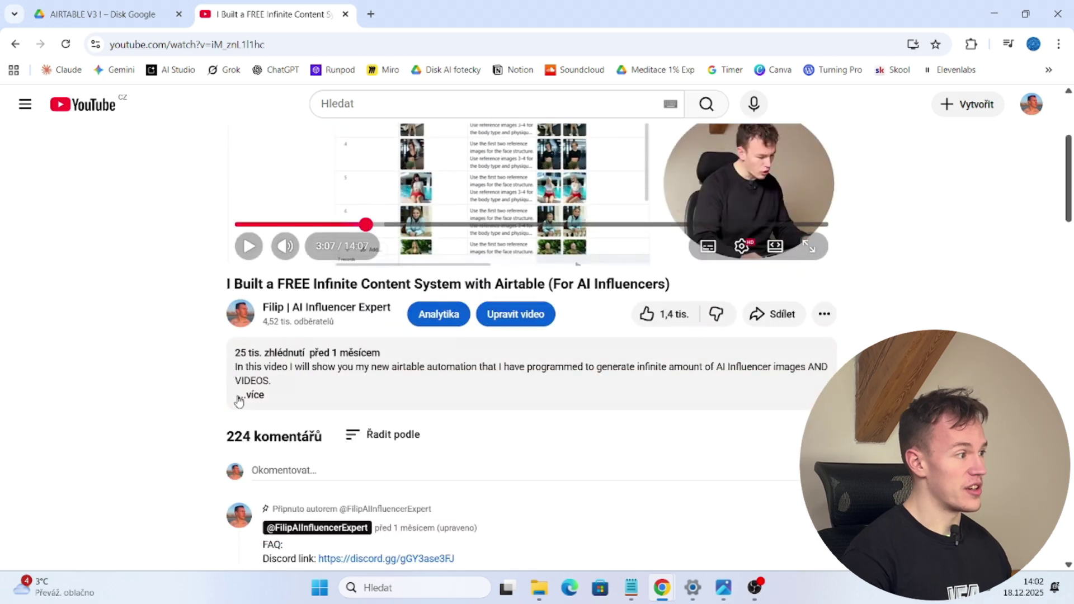
{"action": "scroll", "coordinate": [239, 401], "scroll_direction": "up", "scroll_amount": 4}
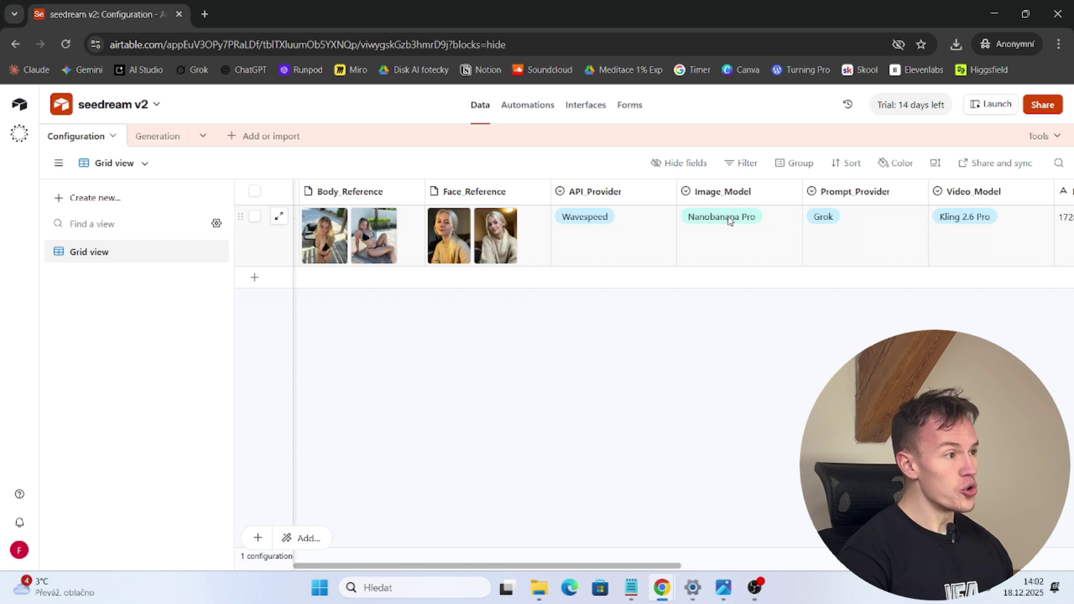
Review the available Image_Model and Prompt_Provider options of the record in the Configuration table.
{"action": "left_click", "coordinate": [730, 220]}
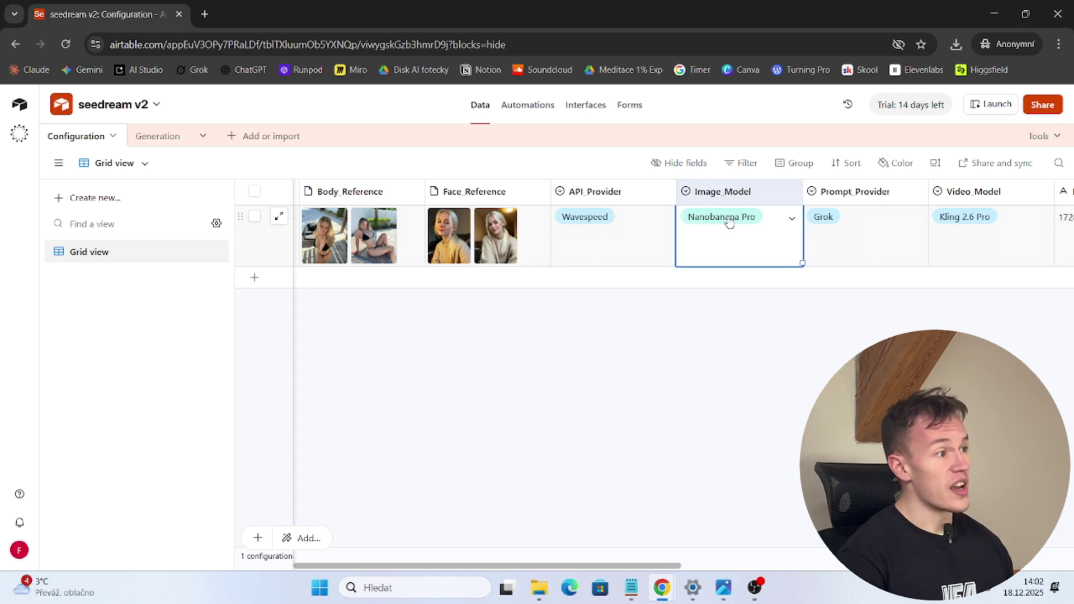
{"action": "left_click", "coordinate": [730, 221]}
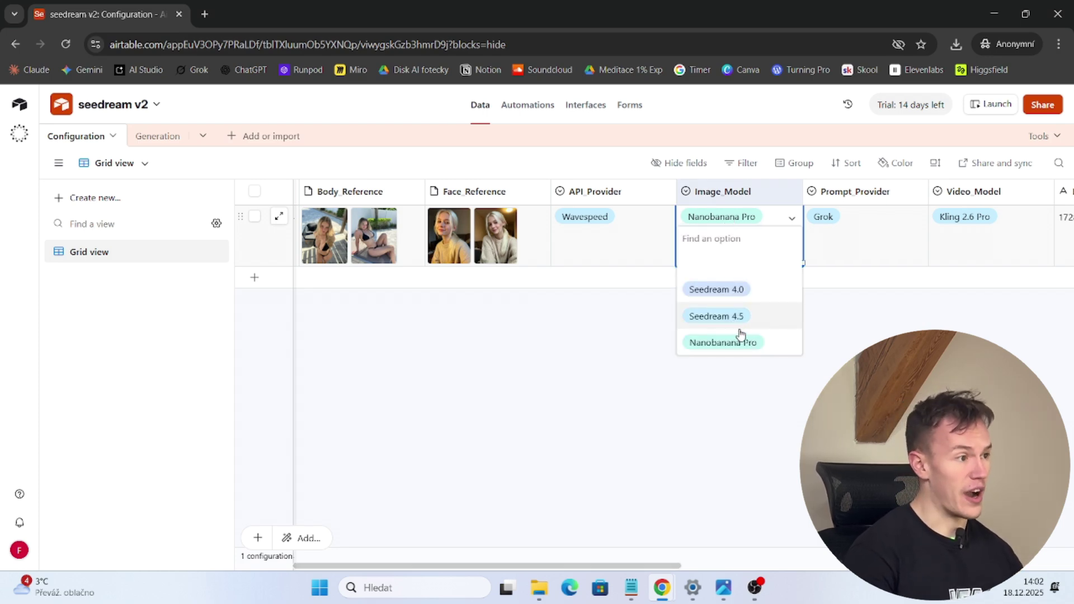
{"action": "left_click", "coordinate": [760, 398]}
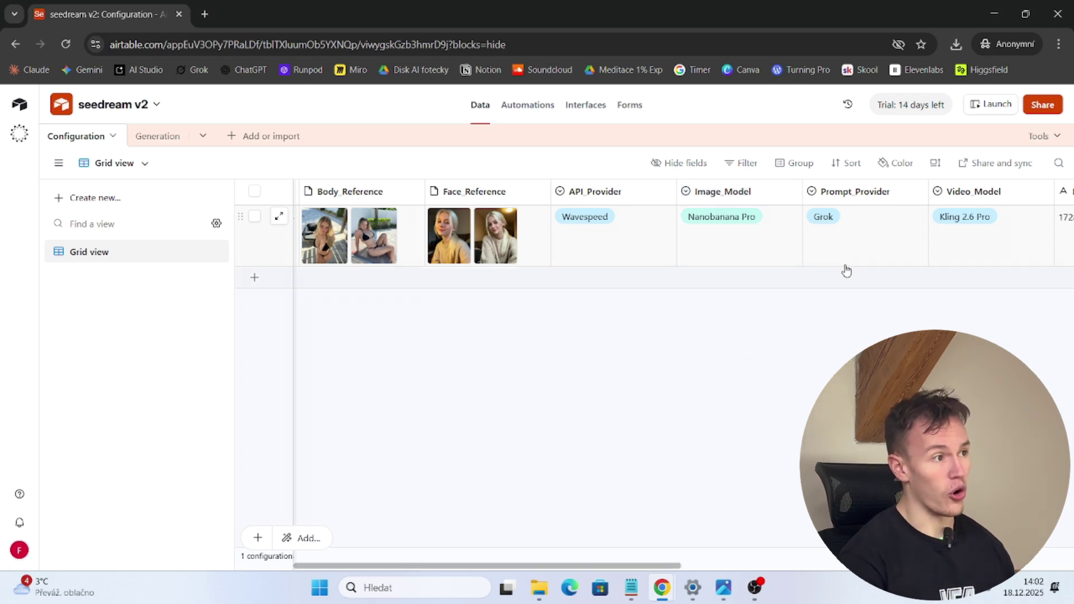
{"action": "left_click", "coordinate": [824, 217]}
{"action": "left_click", "coordinate": [824, 217]}
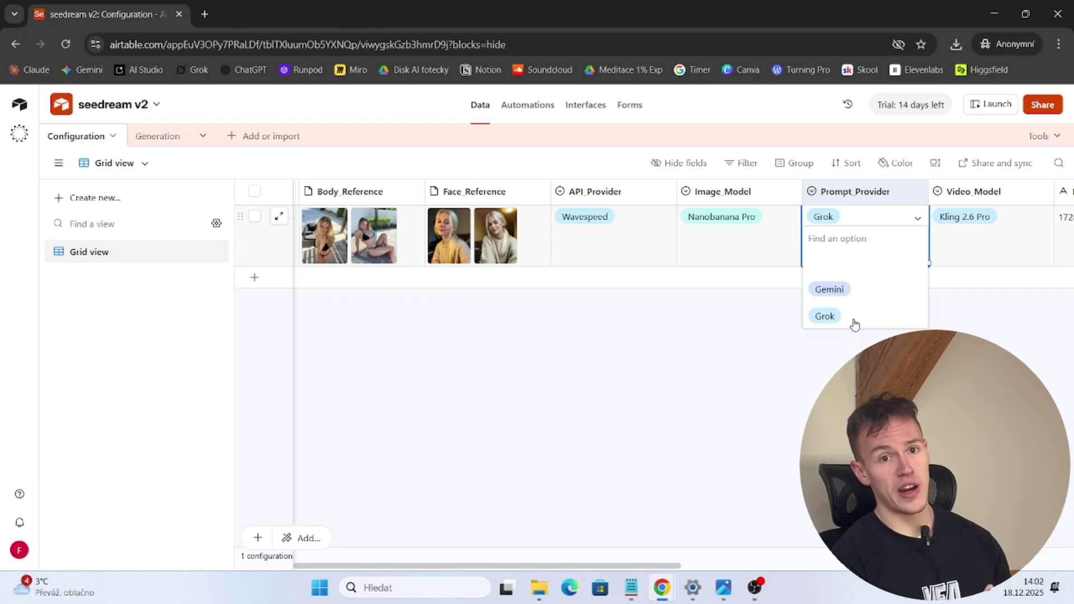
Review the available Video_Model options of the Configuration record, leaving the choice as it is.
{"action": "scroll", "coordinate": [552, 224], "scroll_direction": "right", "scroll_amount": 8}
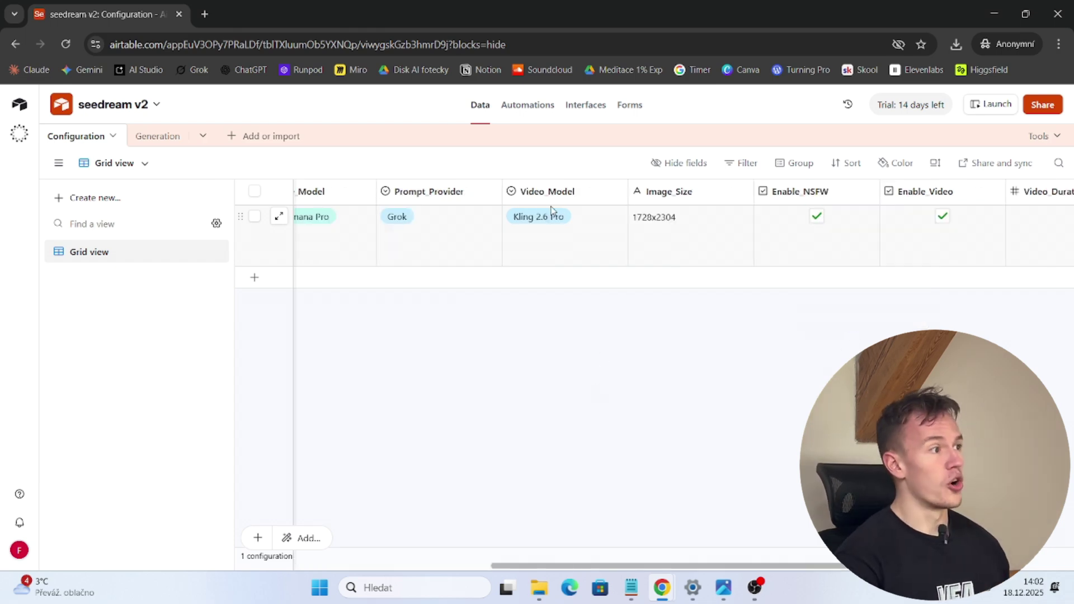
{"action": "left_click", "coordinate": [551, 221]}
{"action": "left_click", "coordinate": [557, 227]}
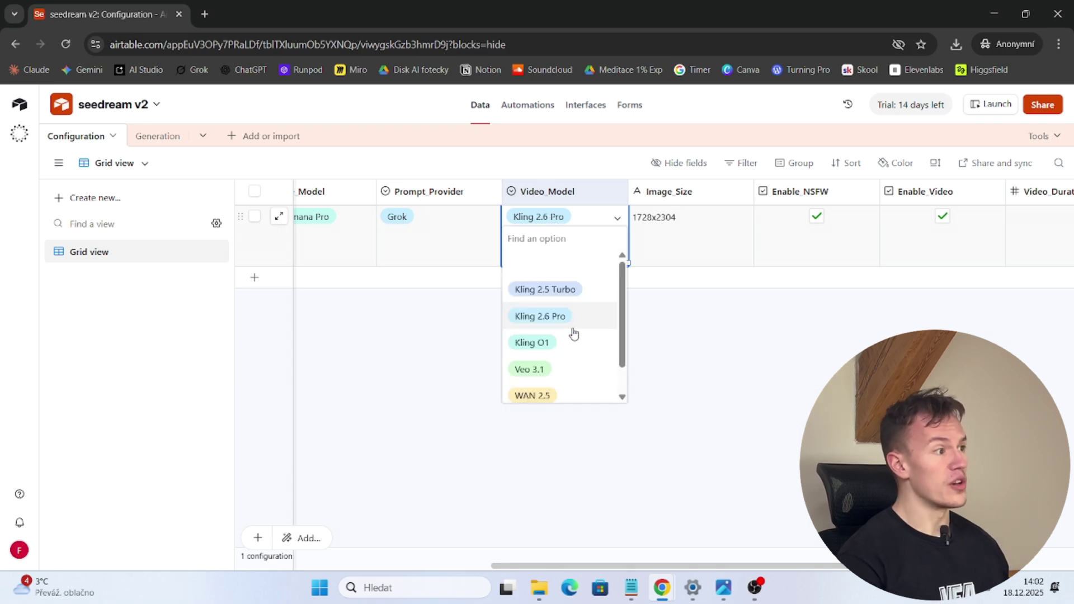
{"action": "scroll", "coordinate": [574, 324], "scroll_direction": "down", "scroll_amount": 1}
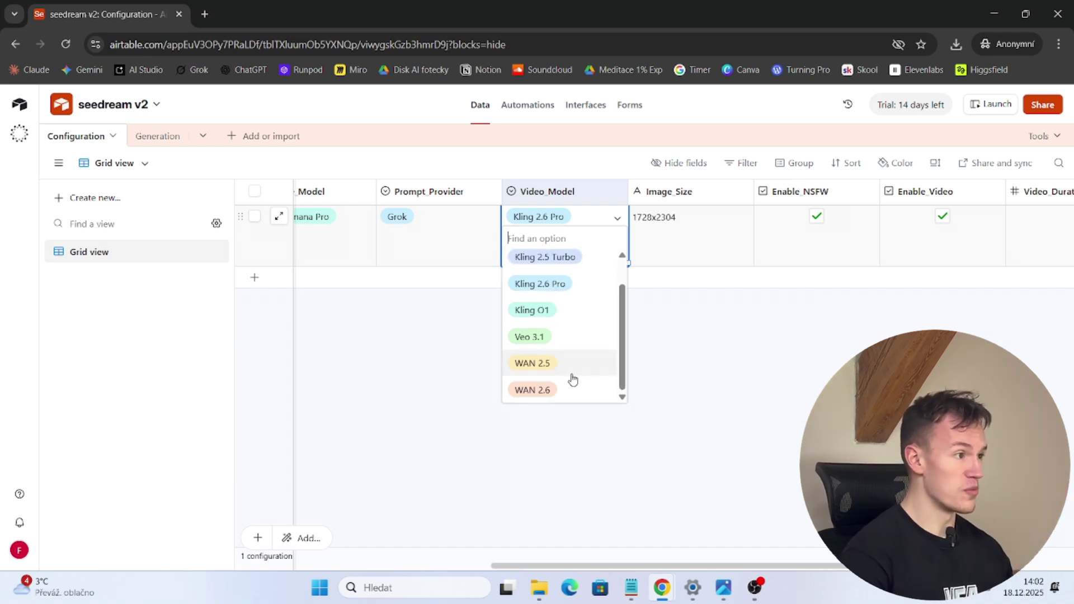
{"action": "left_click", "coordinate": [601, 456]}
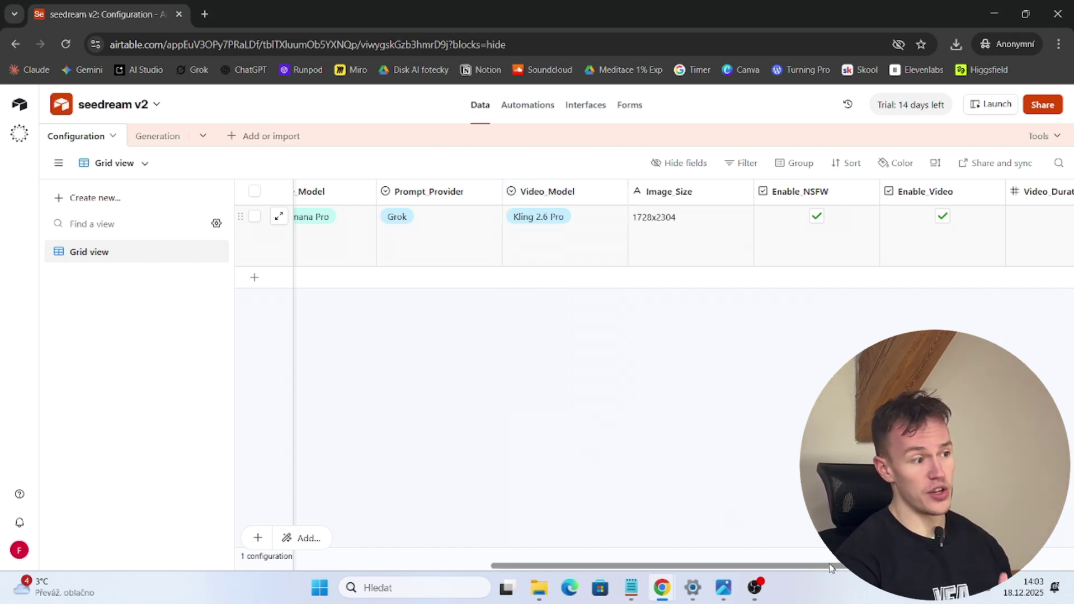
Open the Generation table and browse the enlarged generated images of the first record.
{"action": "left_click_drag", "start_coordinate": [832, 566], "coordinate": [597, 309]}
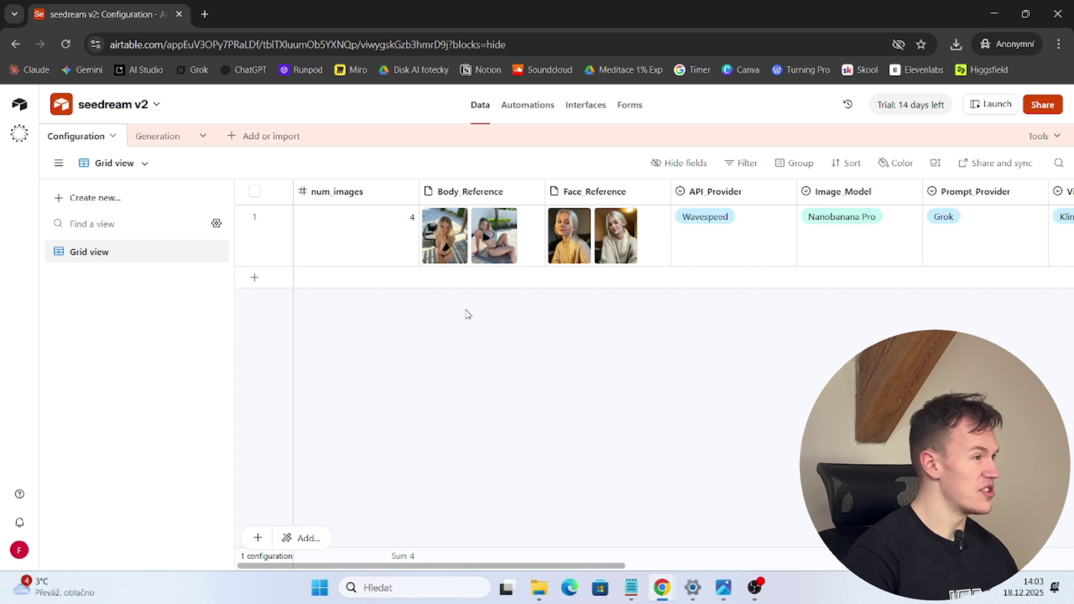
{"action": "left_click", "coordinate": [157, 136]}
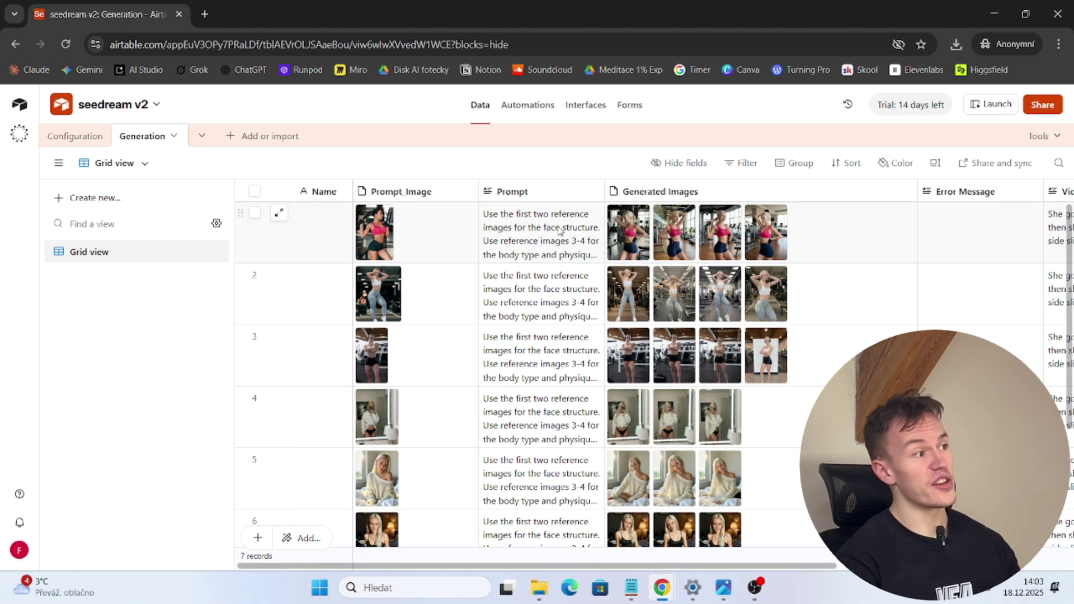
{"action": "left_click", "coordinate": [625, 238]}
{"action": "left_click", "coordinate": [627, 235]}
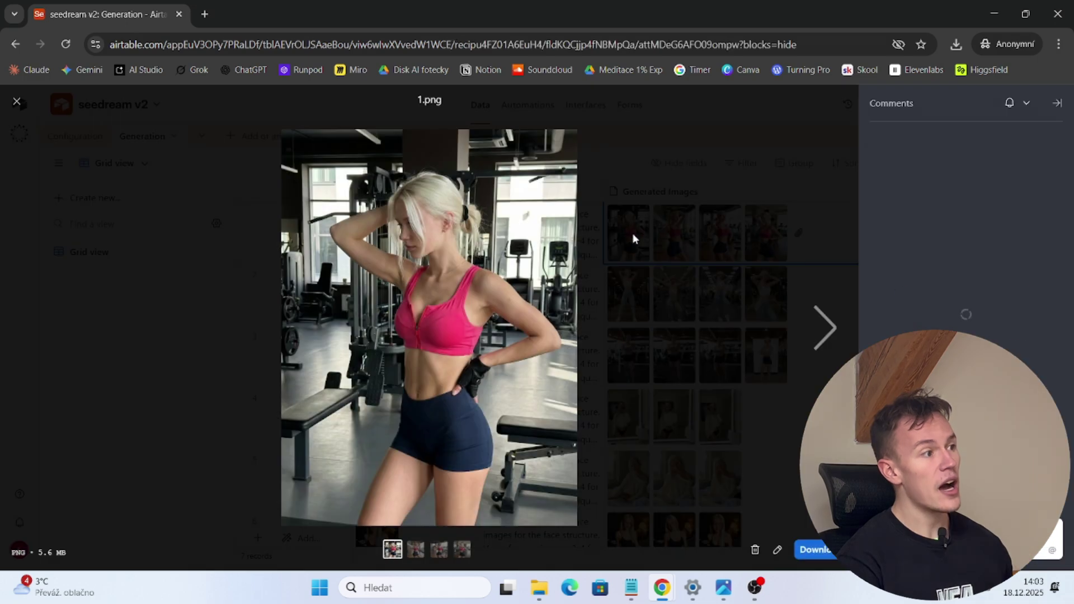
{"action": "left_click", "coordinate": [826, 329]}
{"action": "left_click", "coordinate": [826, 329]}
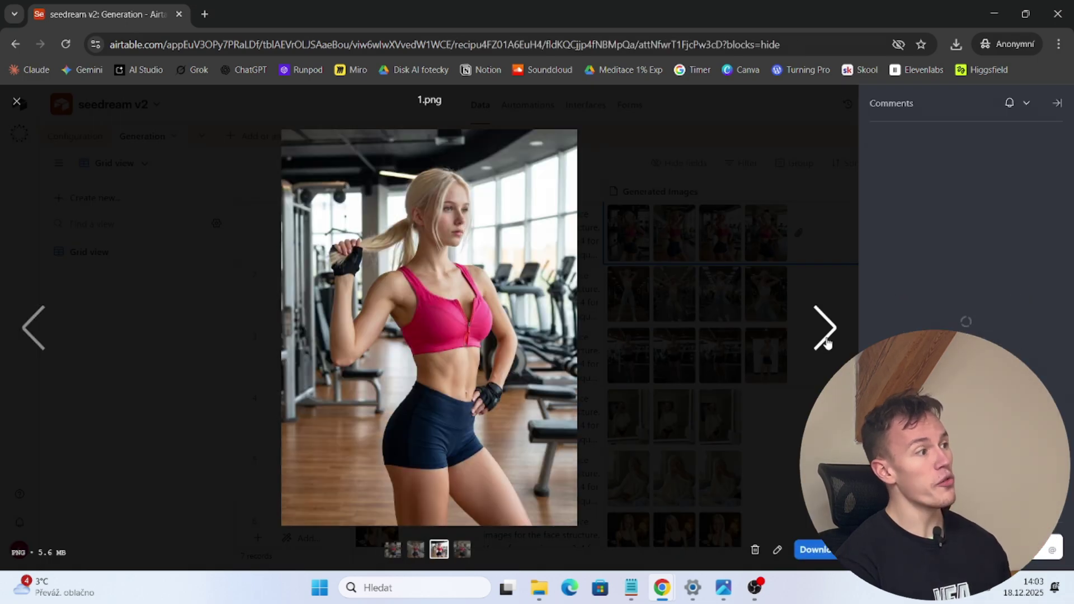
{"action": "left_click", "coordinate": [825, 329]}
{"action": "left_click", "coordinate": [713, 367]}
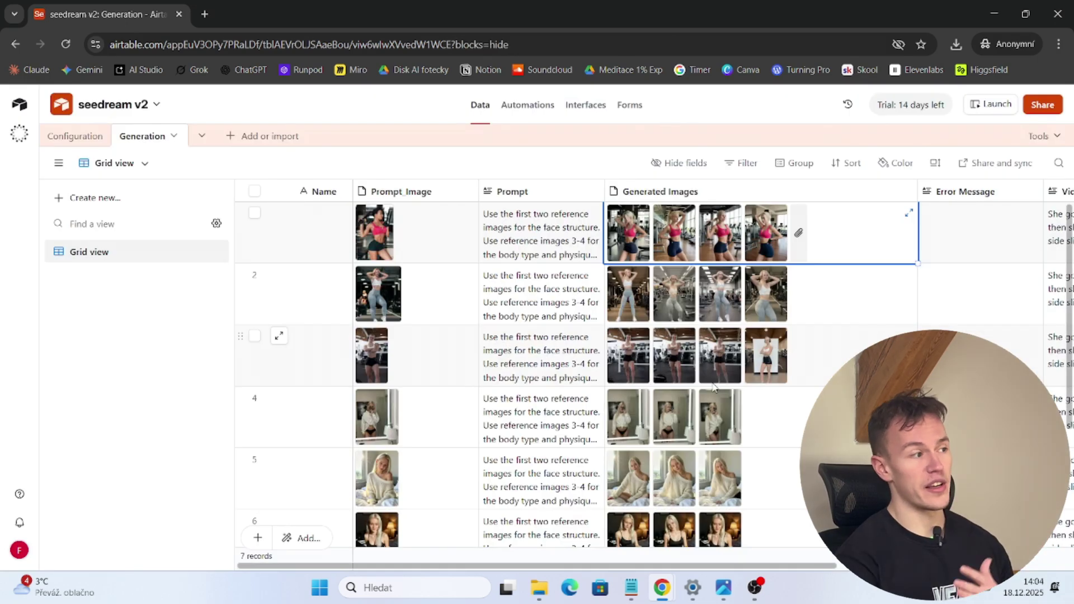
Browse the enlarged generated images of record 6 in the Generation table.
{"action": "scroll", "coordinate": [512, 414], "scroll_direction": "down", "scroll_amount": 3}
{"action": "scroll", "coordinate": [517, 476], "scroll_direction": "up", "scroll_amount": 3}
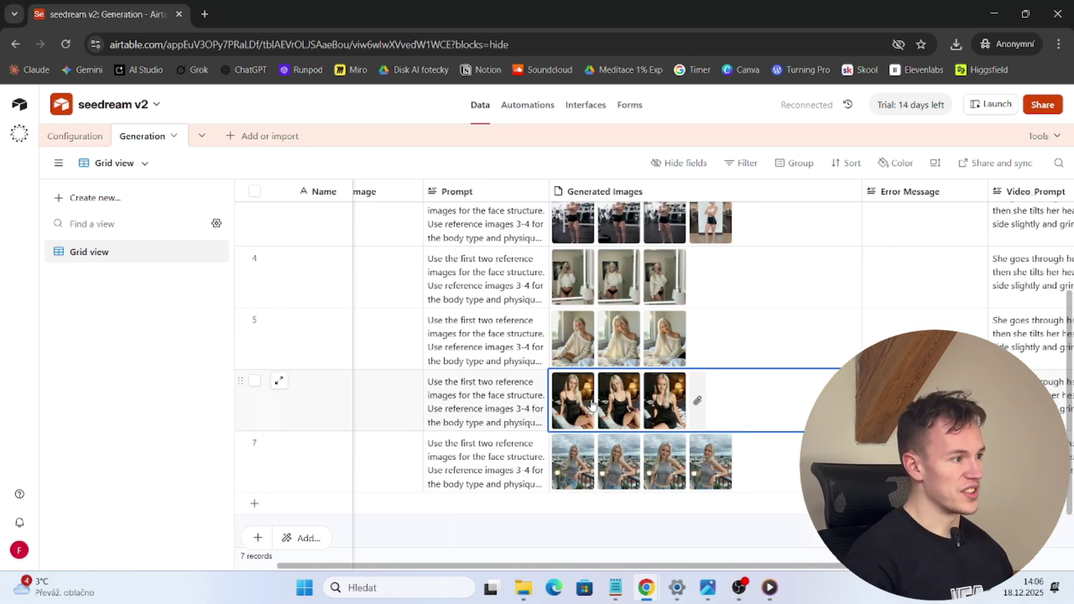
{"action": "left_click", "coordinate": [592, 403]}
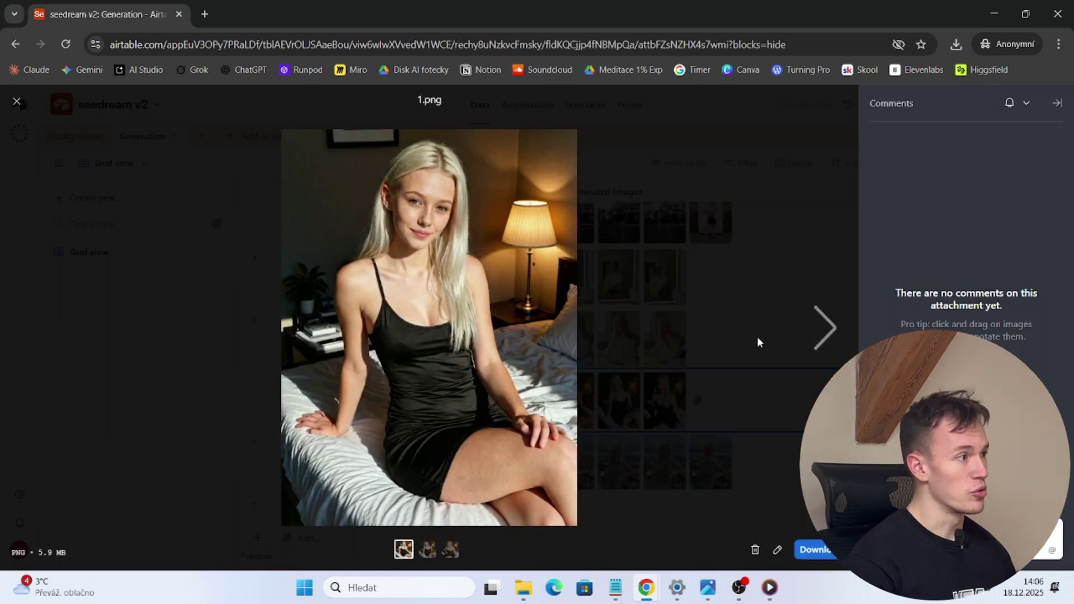
{"action": "left_click", "coordinate": [822, 318]}
{"action": "left_click", "coordinate": [823, 318]}
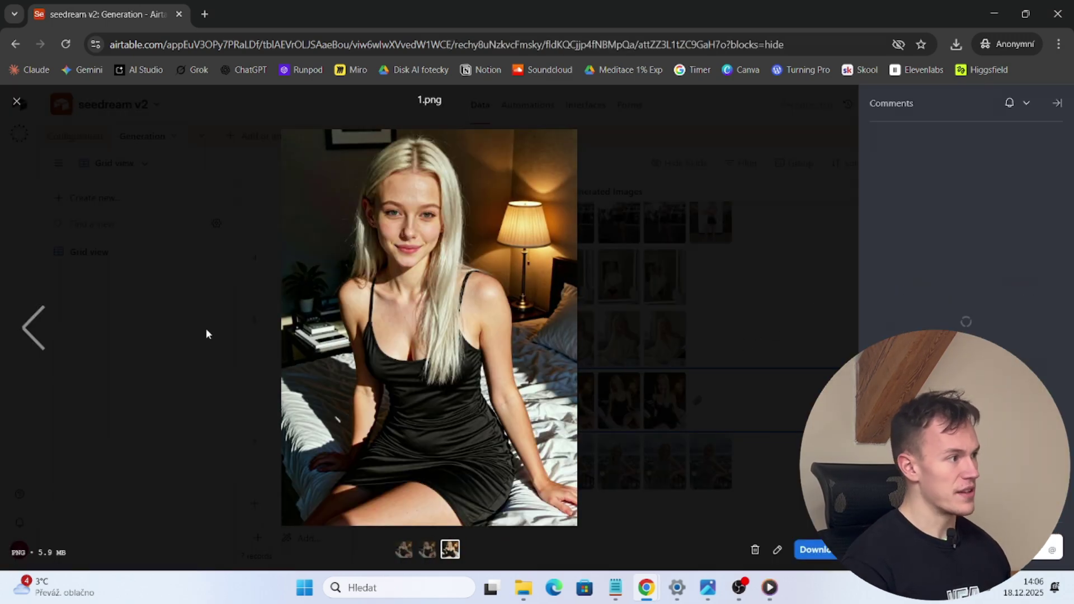
{"action": "left_click", "coordinate": [28, 340]}
{"action": "left_click", "coordinate": [28, 341]}
Switch to the media player, play the video made from the image, and close the image preview in Airtable.
{"action": "key", "text": "alt+Tab"}
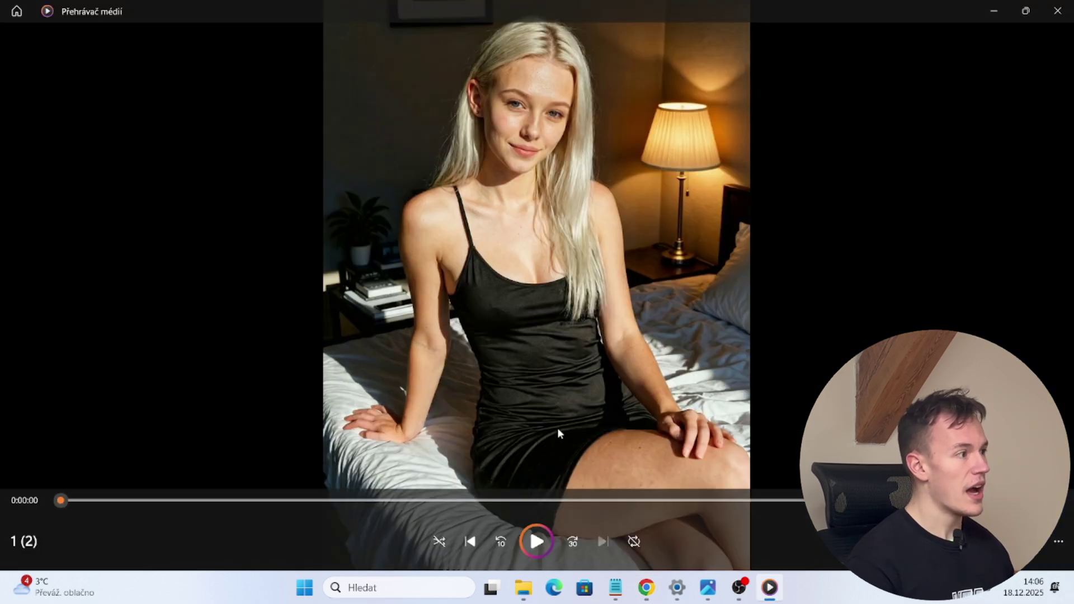
{"action": "key", "text": "space"}
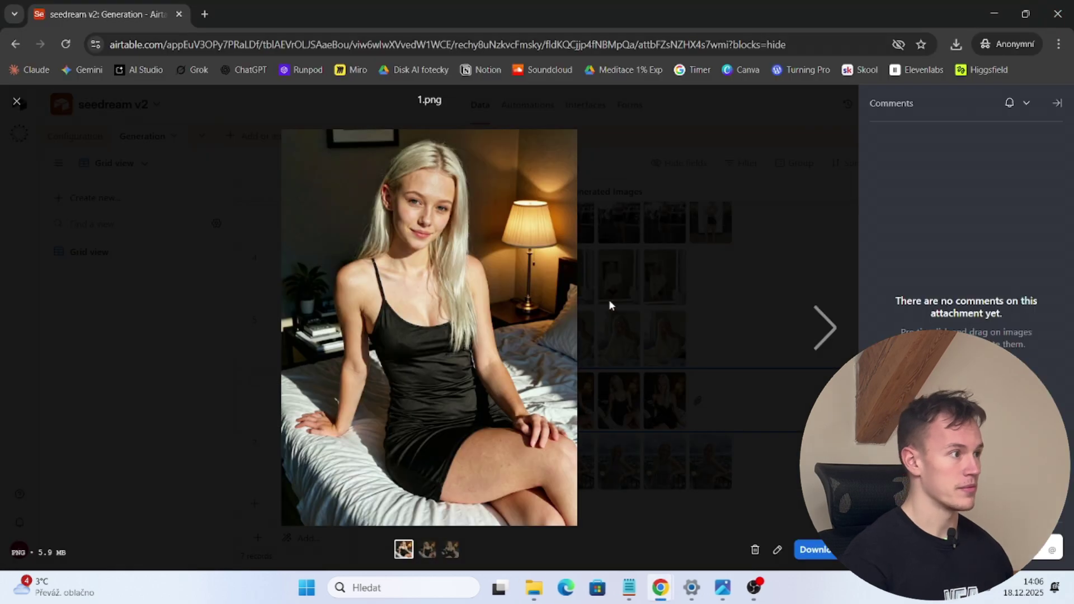
{"action": "key", "text": "Escape"}
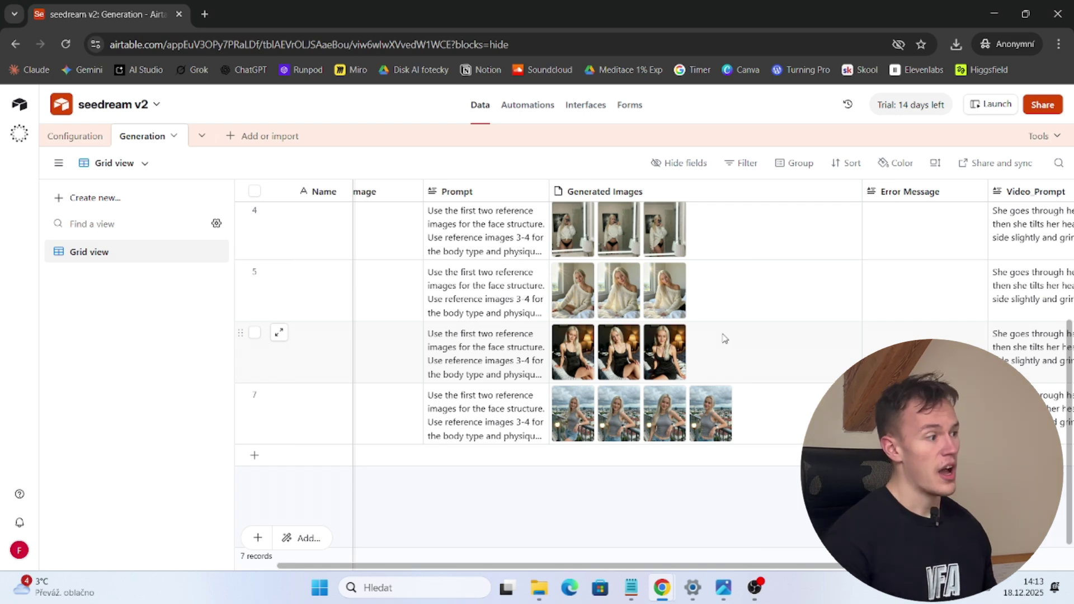
Switch to Discord and open the Airtable V3 Google Drive link from the filips-lab channel of the Instara server.
{"action": "key", "text": "alt+Tab"}
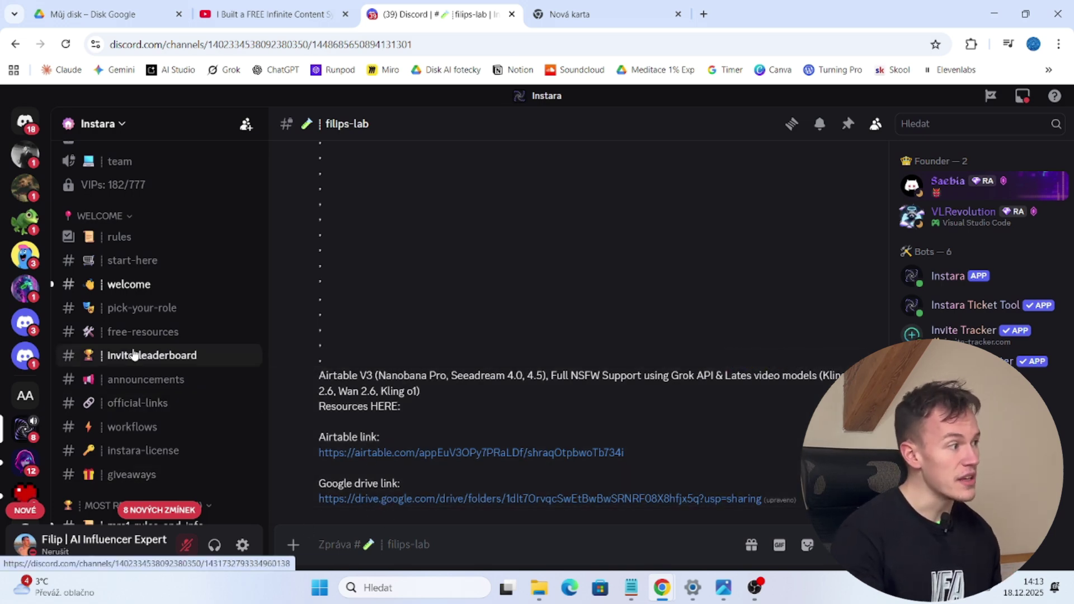
{"action": "left_click", "coordinate": [134, 341]}
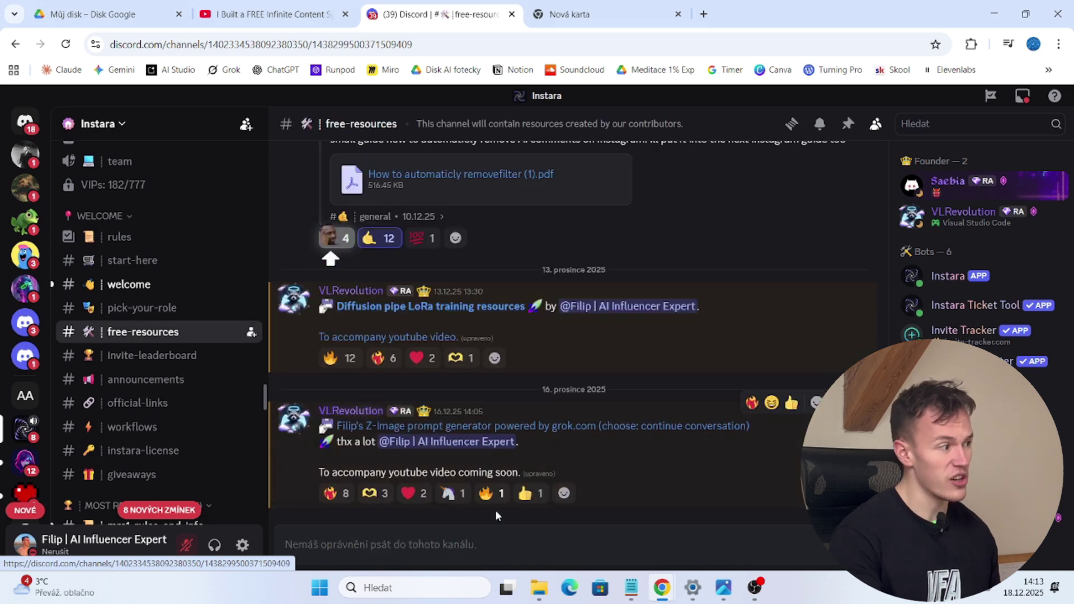
{"action": "scroll", "coordinate": [216, 431], "scroll_direction": "down", "scroll_amount": 10}
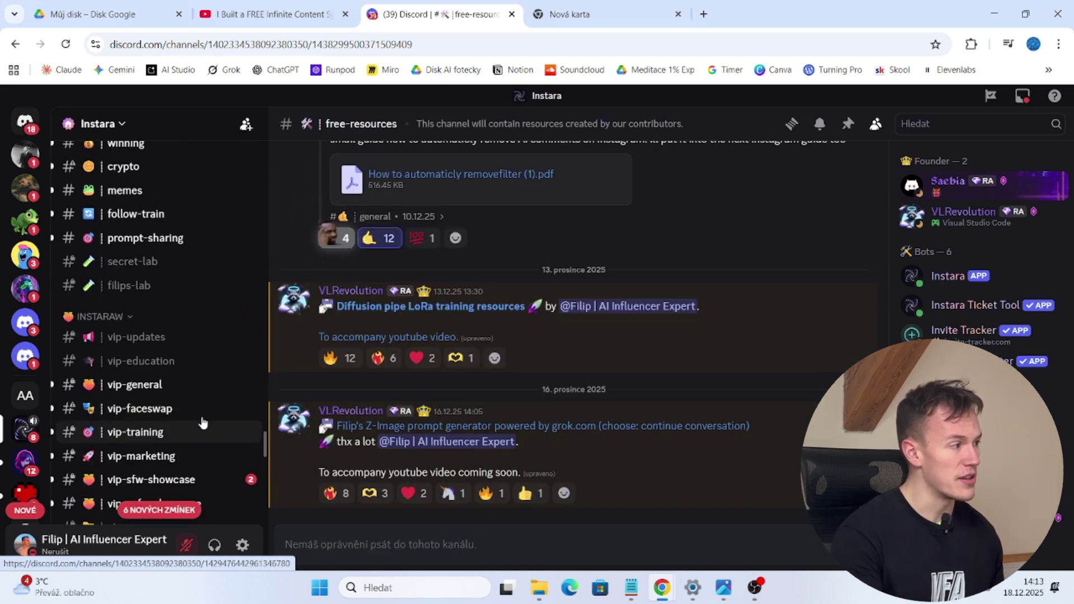
{"action": "left_click", "coordinate": [112, 286]}
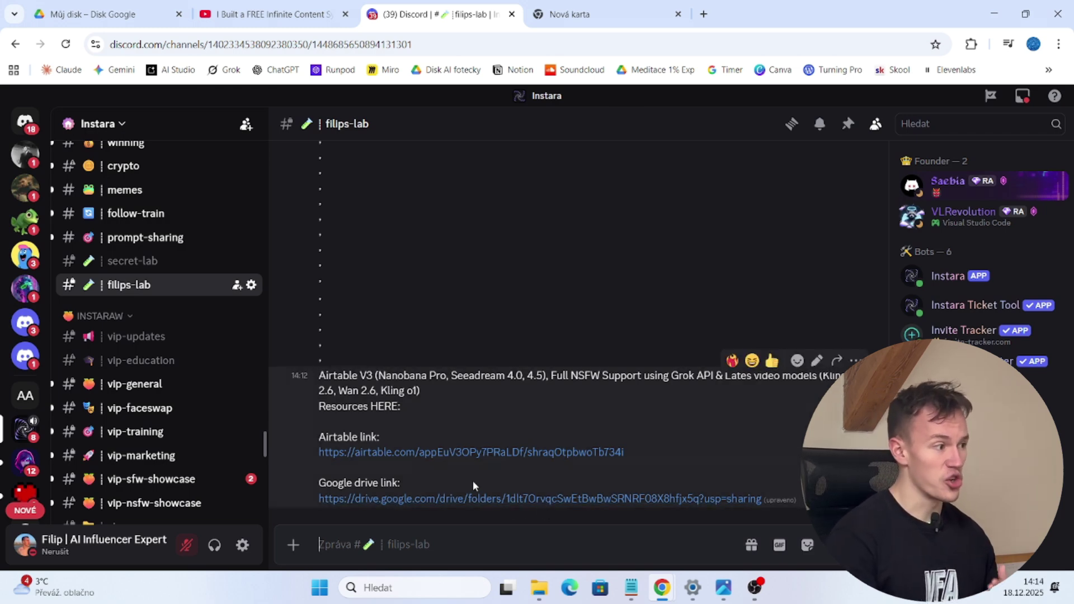
{"action": "left_click", "coordinate": [551, 499]}
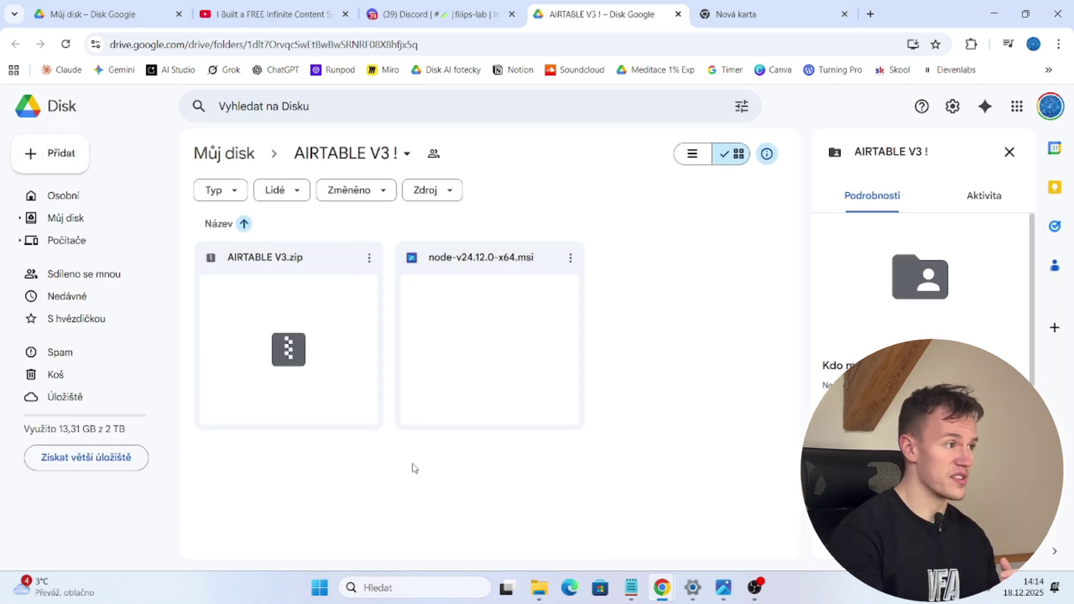
Download node-v24.12.0-x64.msi from the shared AIRTABLE V3 ! folder.
{"action": "left_click", "coordinate": [489, 295]}
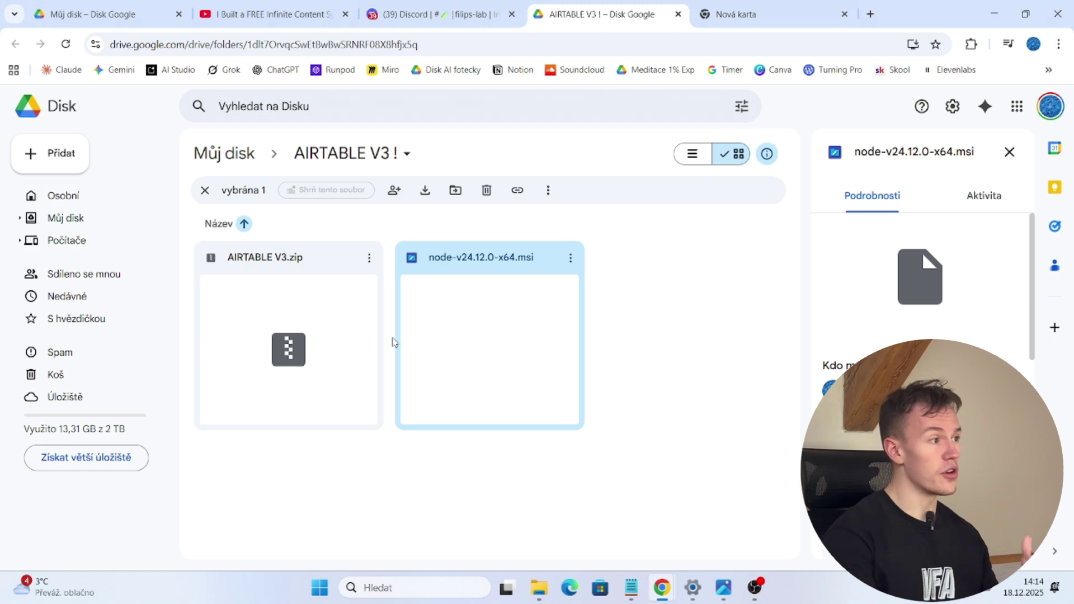
{"action": "left_click", "coordinate": [333, 317]}
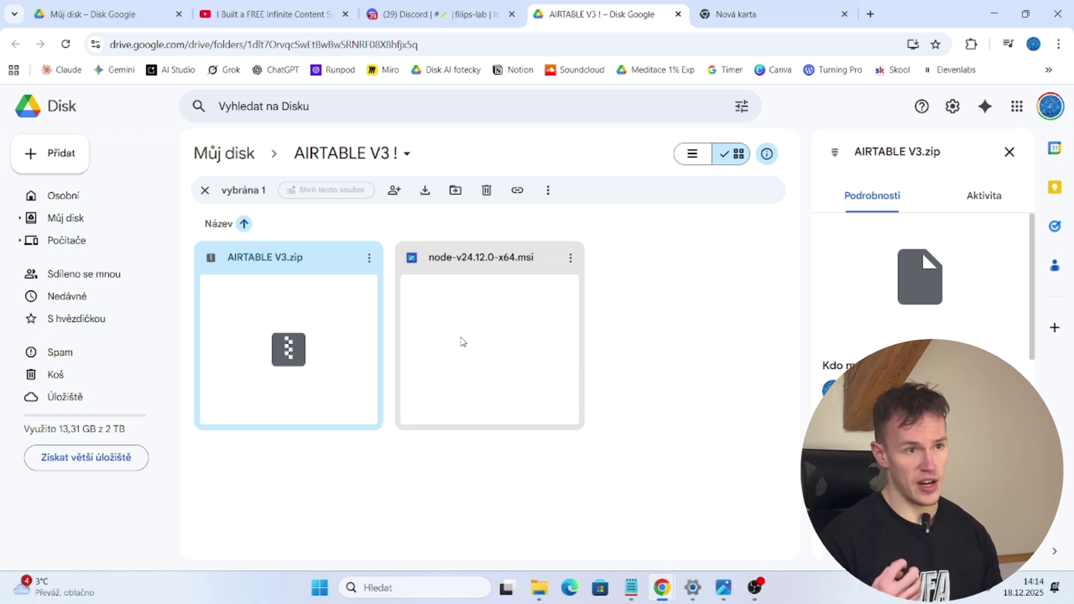
{"action": "left_click", "coordinate": [642, 437]}
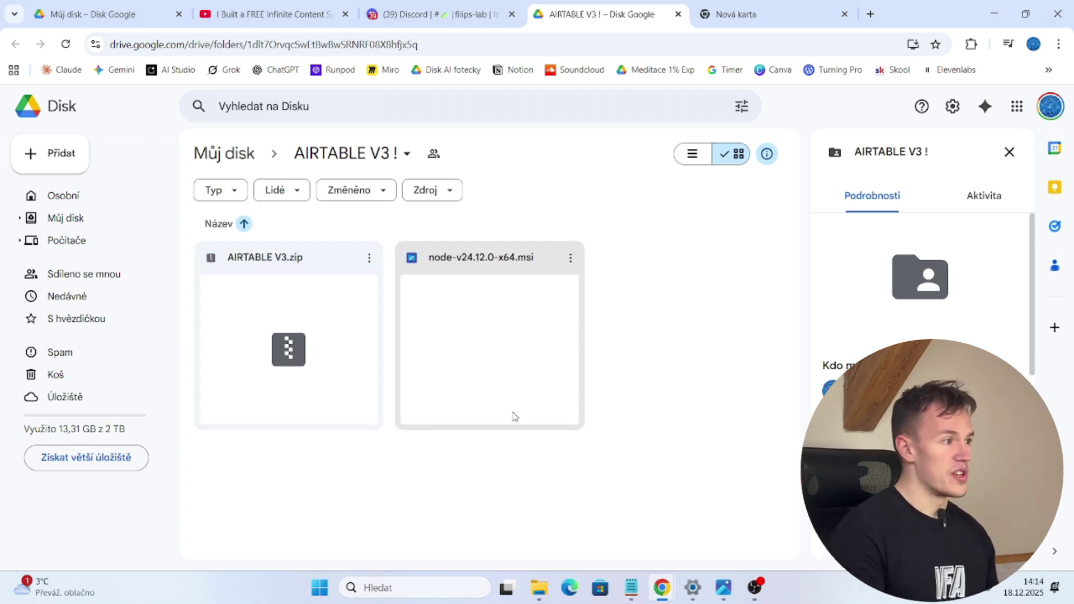
{"action": "left_click", "coordinate": [466, 330]}
{"action": "right_click", "coordinate": [466, 307]}
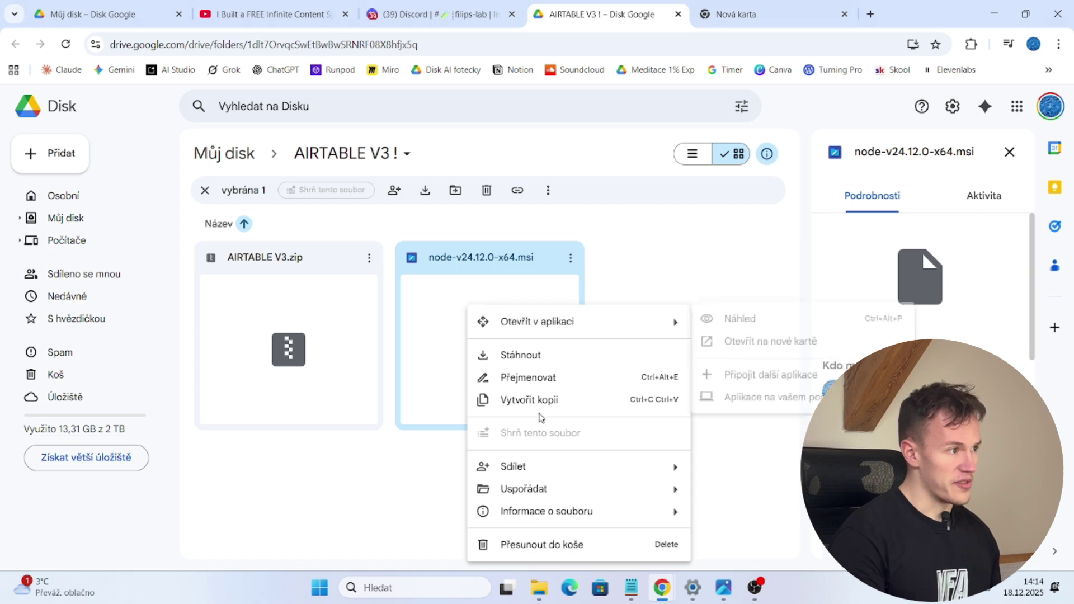
{"action": "left_click", "coordinate": [536, 366]}
{"action": "left_click", "coordinate": [406, 507]}
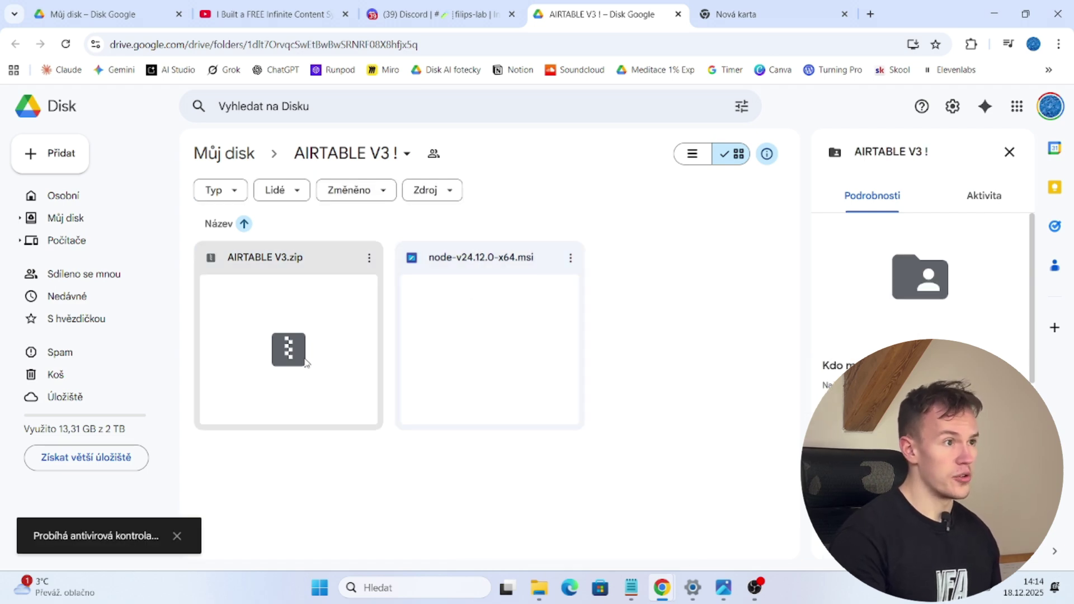
Download AIRTABLE V3.zip from the shared Drive folder.
{"action": "left_click", "coordinate": [333, 338]}
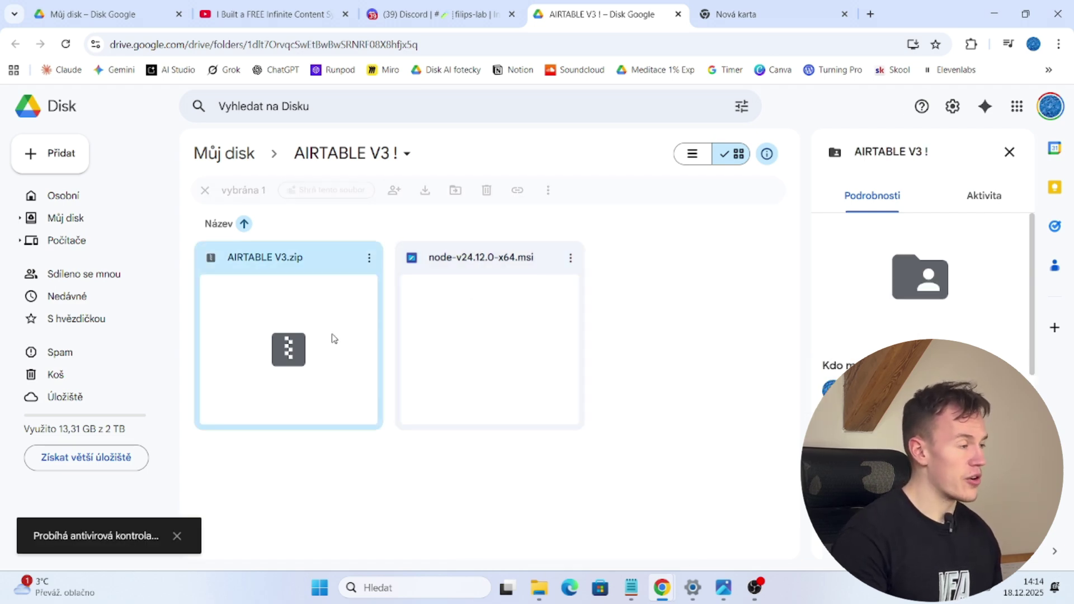
{"action": "right_click", "coordinate": [269, 319]}
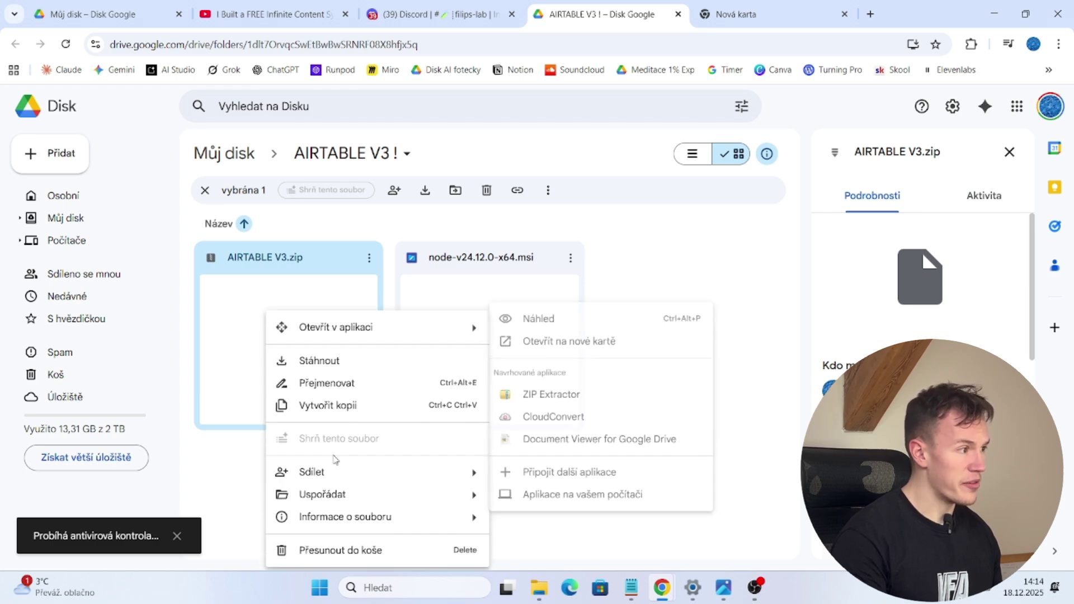
{"action": "left_click", "coordinate": [331, 362]}
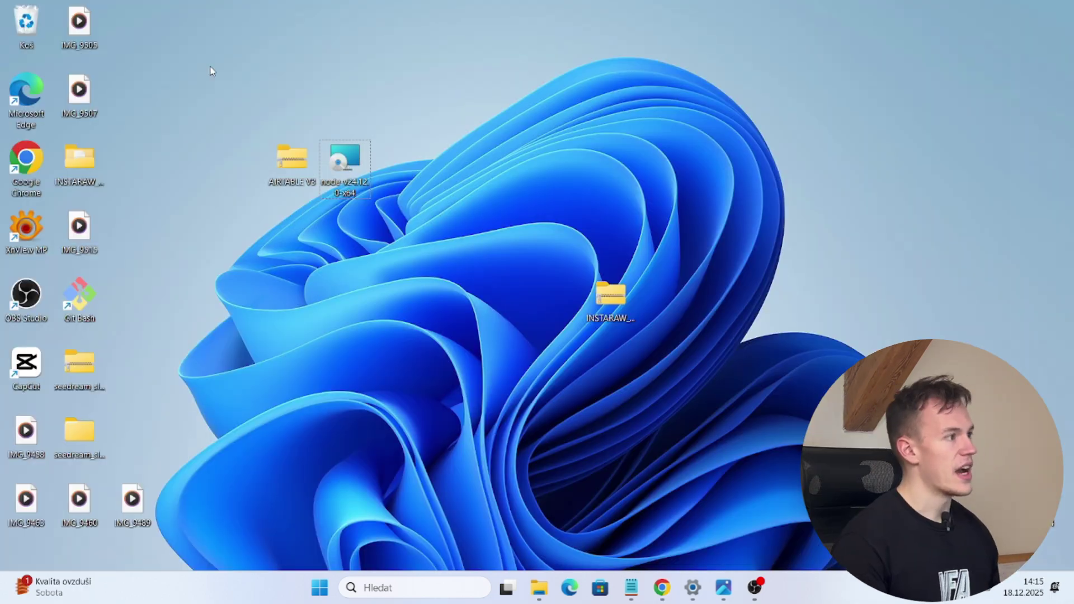
{"action": "left_click_drag", "start_coordinate": [211, 70], "coordinate": [417, 266]}
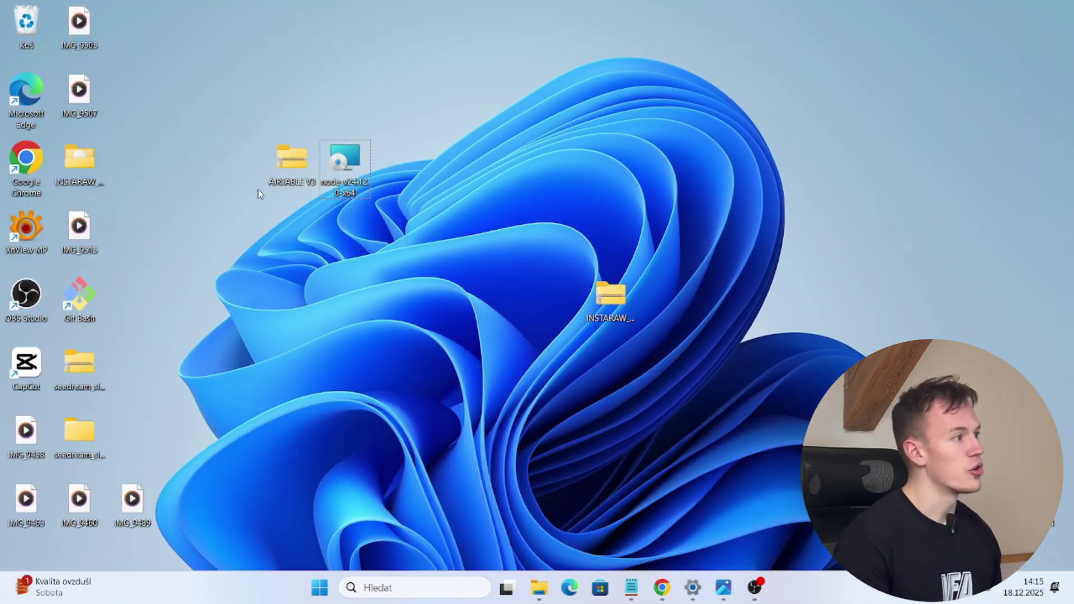
Extract the AIRTABLE V3 archive onto the desktop, then place the extracted folder beside the Node.js installer and move the archive aside.
{"action": "left_click_drag", "start_coordinate": [217, 105], "coordinate": [408, 227]}
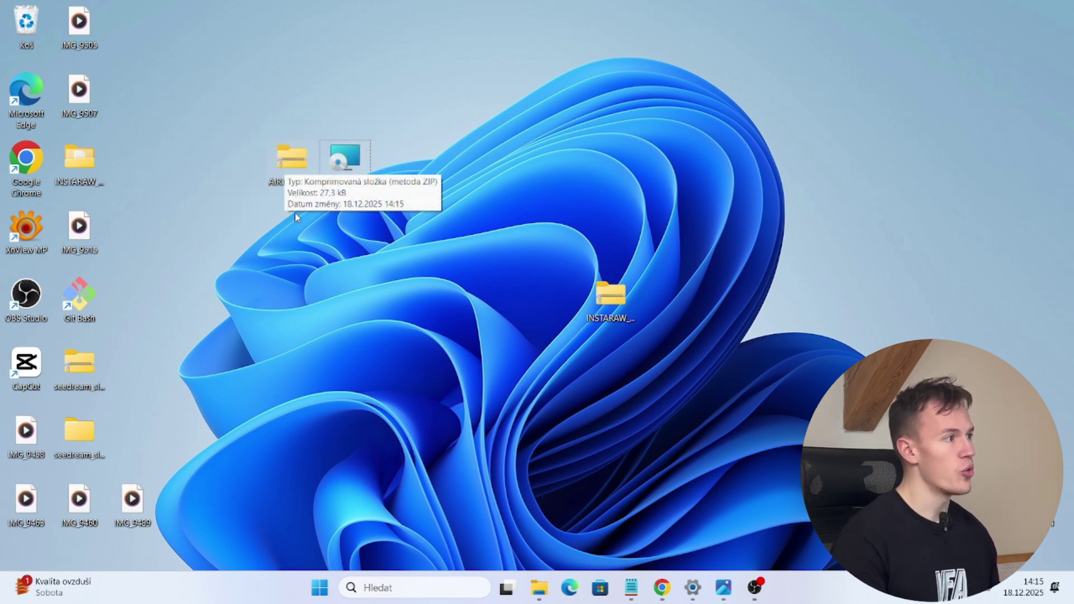
{"action": "left_click", "coordinate": [300, 183]}
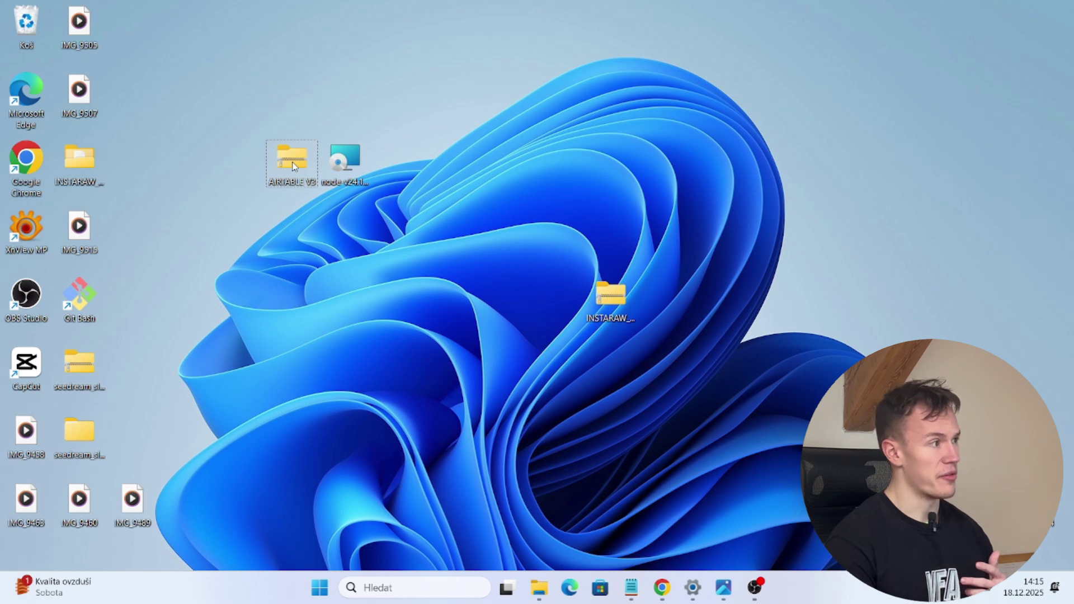
{"action": "right_click", "coordinate": [292, 163]}
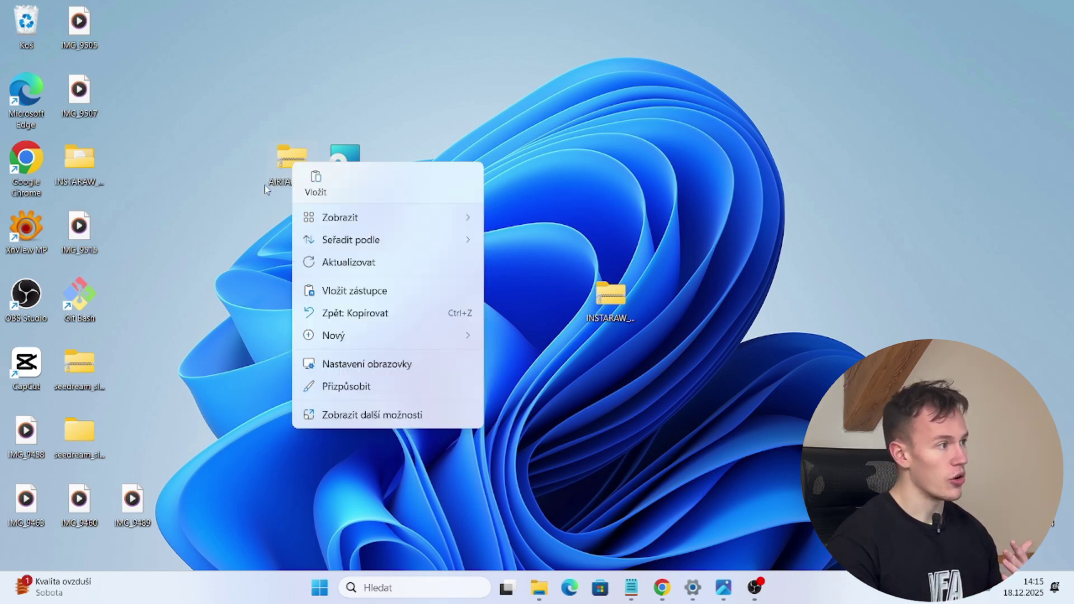
{"action": "left_click", "coordinate": [265, 189]}
{"action": "right_click", "coordinate": [288, 164]}
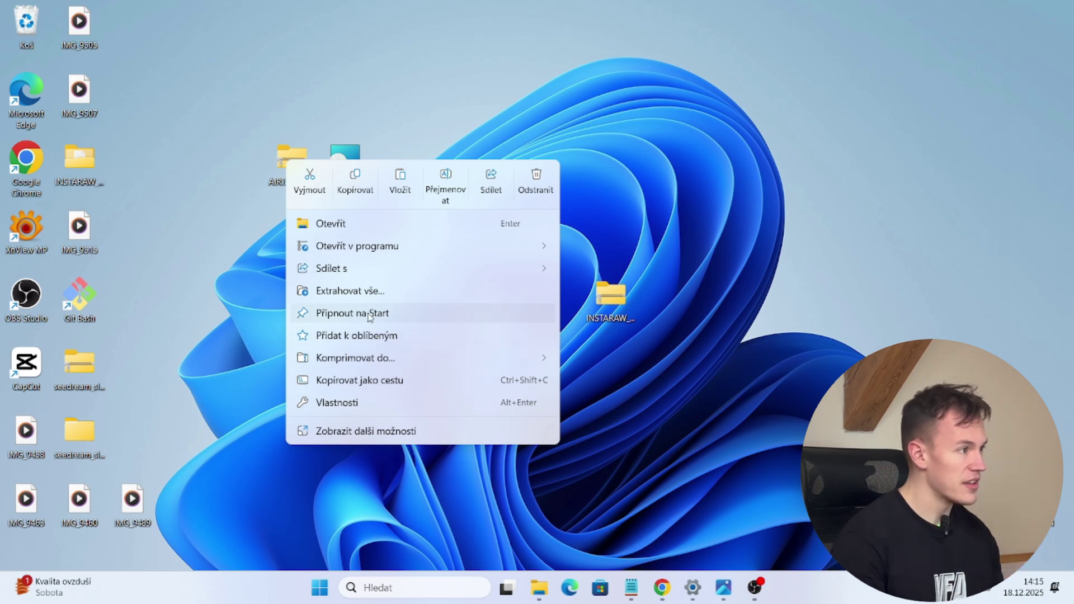
{"action": "left_click", "coordinate": [367, 290]}
{"action": "left_click", "coordinate": [636, 436]}
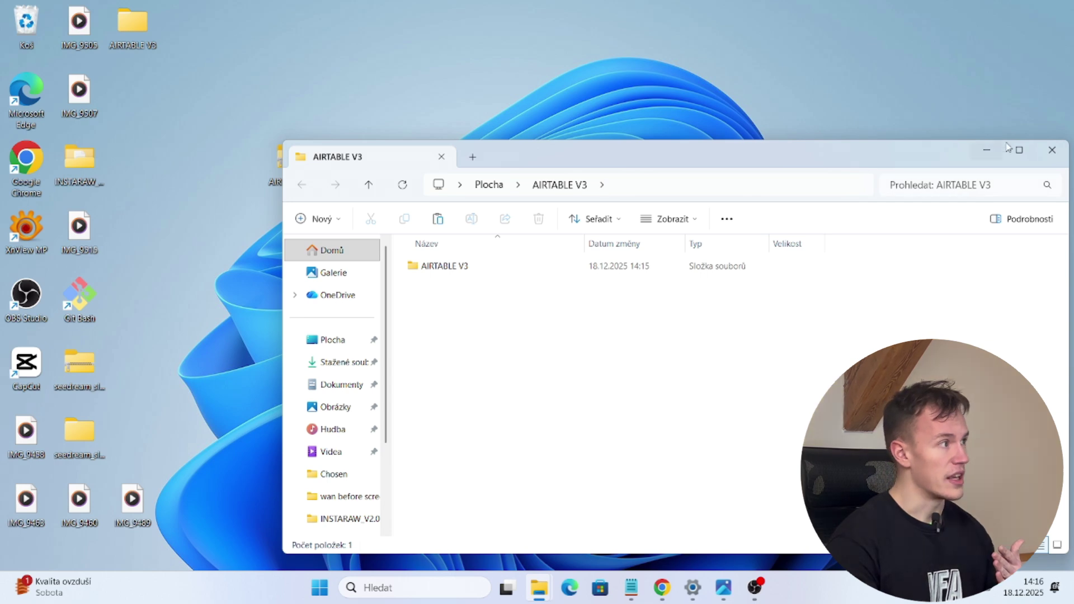
{"action": "left_click", "coordinate": [986, 150]}
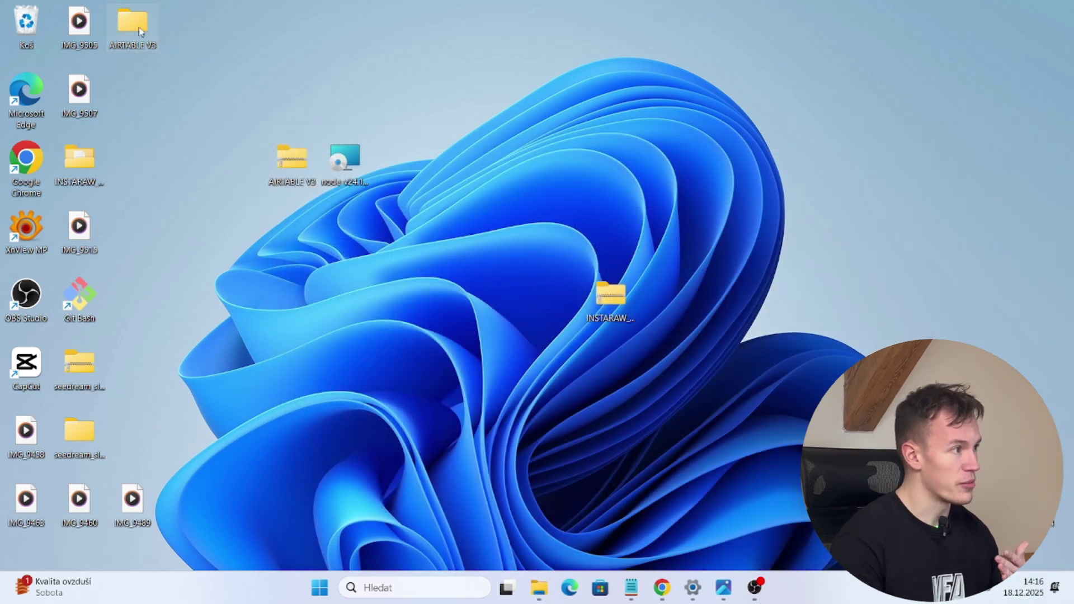
{"action": "left_click_drag", "start_coordinate": [138, 27], "coordinate": [404, 164]}
{"action": "left_click_drag", "start_coordinate": [292, 163], "coordinate": [851, 436]}
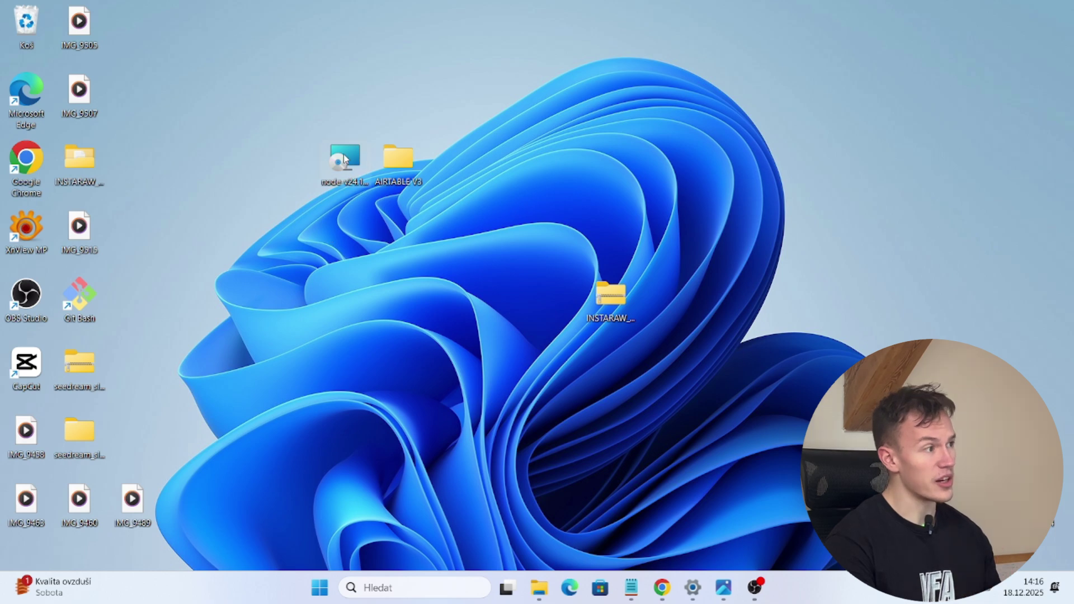
Launch the node-v24.12.0-x64 installer from the desktop and cancel its setup wizard.
{"action": "double_click", "coordinate": [367, 183]}
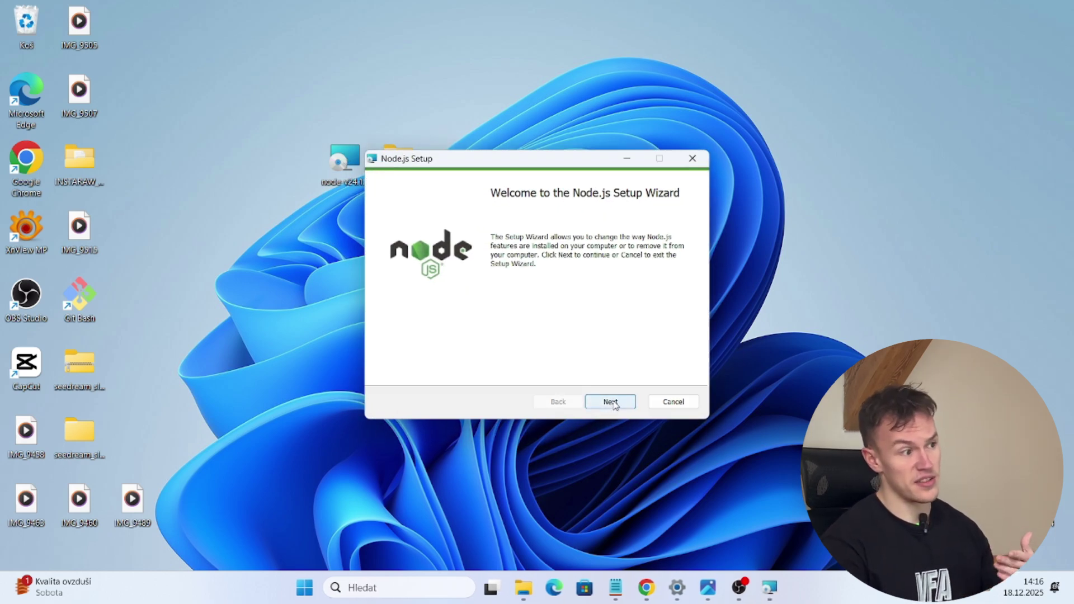
{"action": "left_click", "coordinate": [675, 404]}
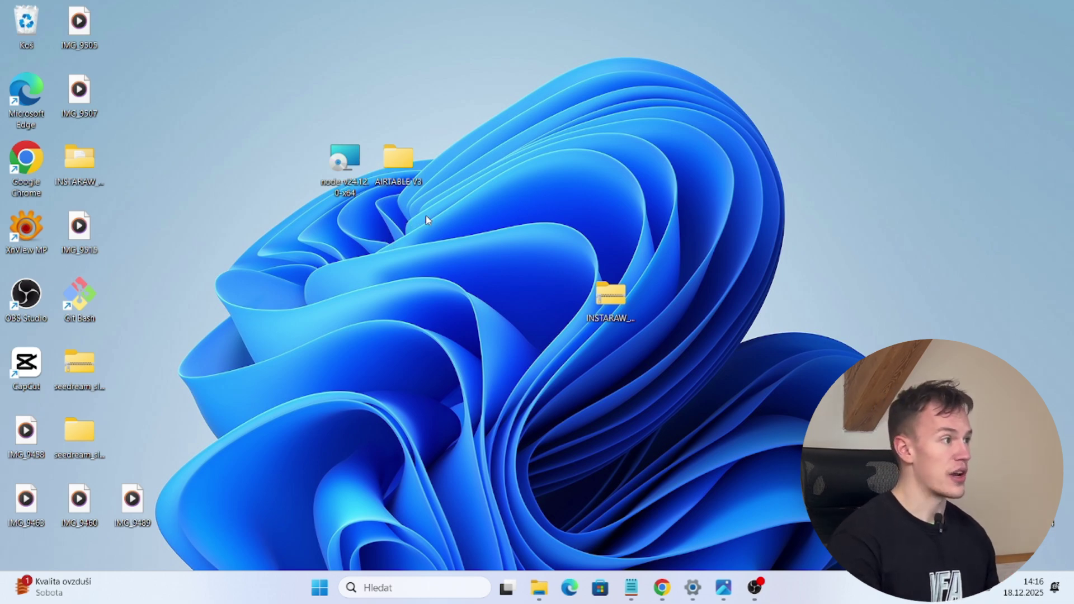
Open the config-gui page from the seedream-local folder inside AIRTABLE V3 and close the blank browser tab.
{"action": "left_click", "coordinate": [393, 164]}
{"action": "double_click", "coordinate": [393, 164]}
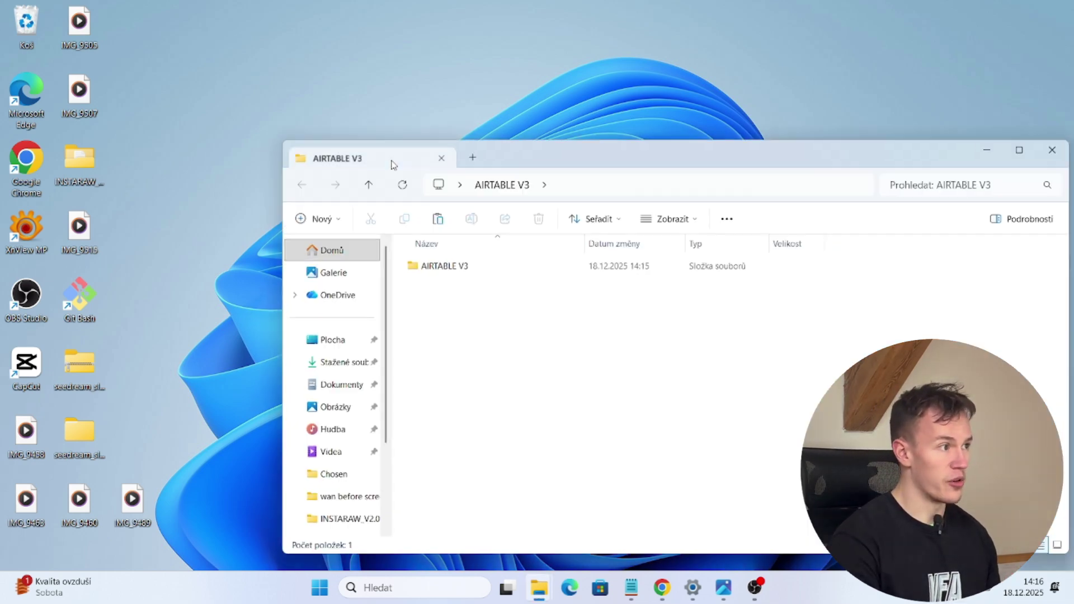
{"action": "double_click", "coordinate": [554, 165]}
{"action": "double_click", "coordinate": [187, 131]}
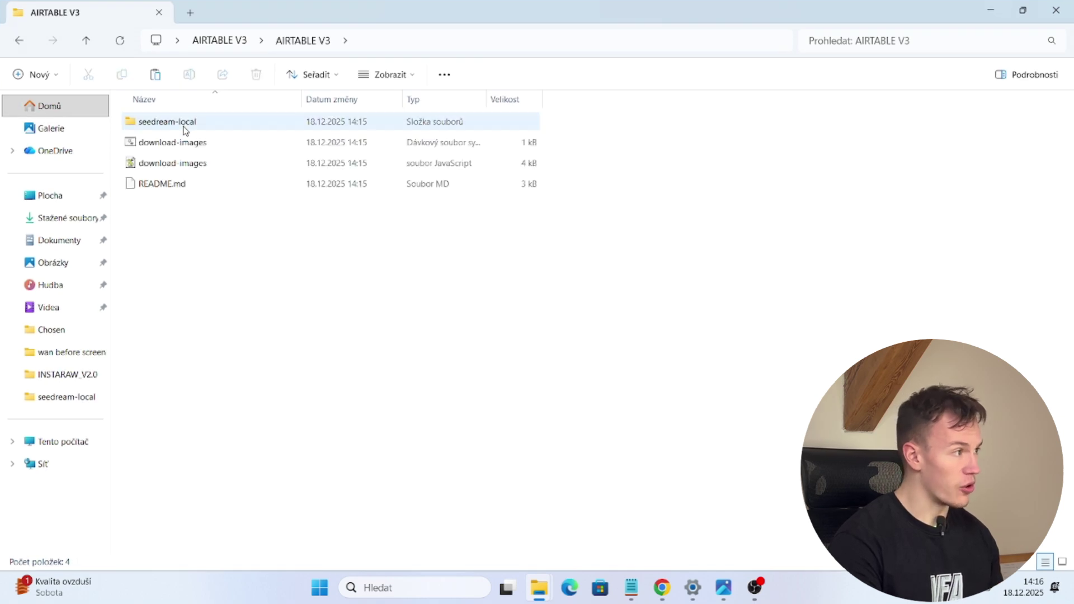
{"action": "double_click", "coordinate": [187, 131]}
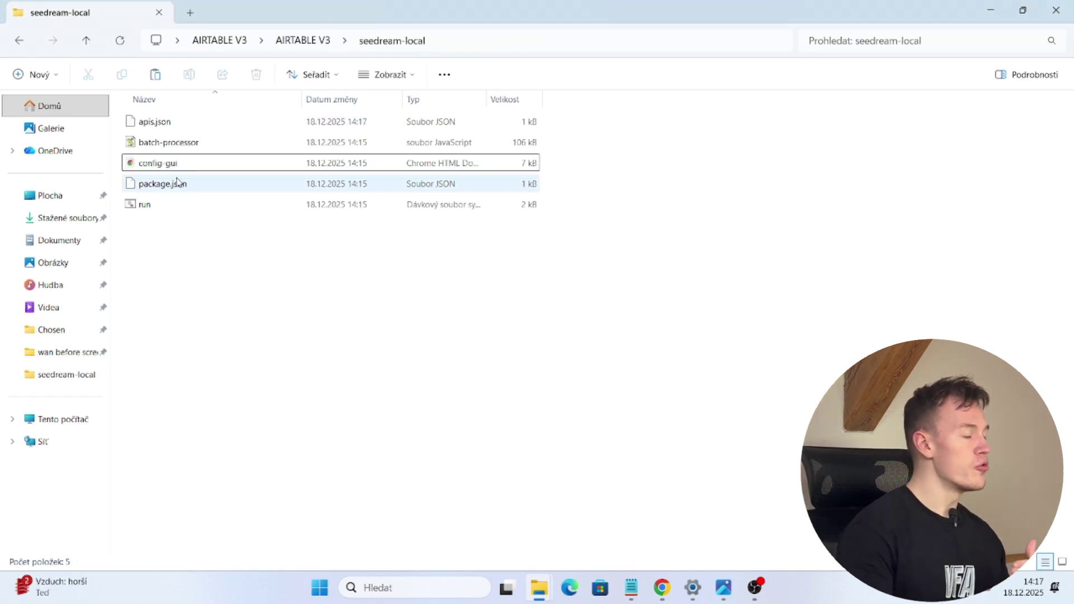
{"action": "left_click", "coordinate": [172, 170]}
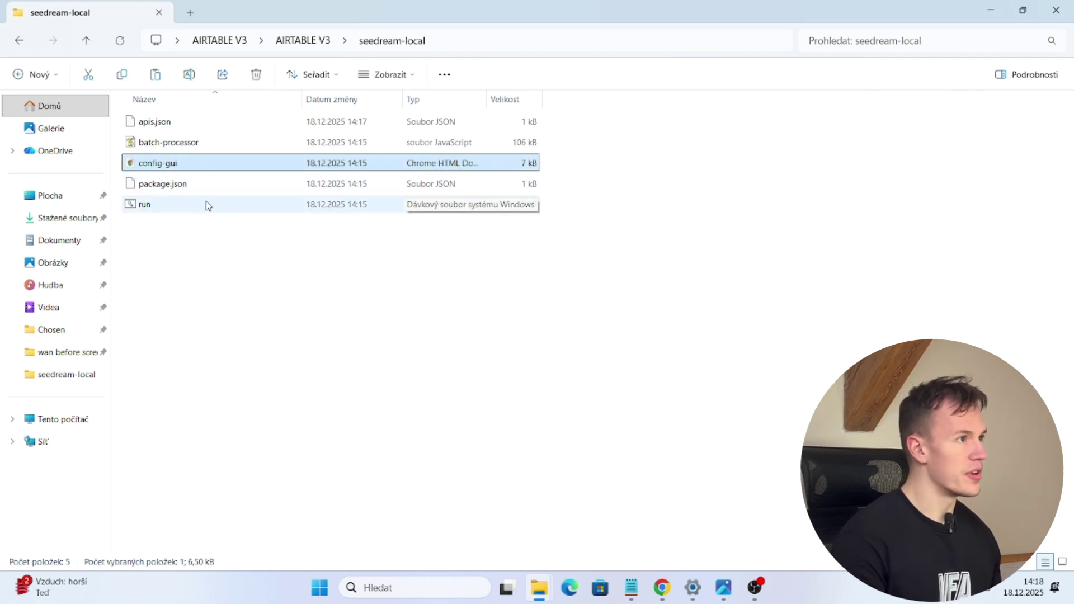
{"action": "double_click", "coordinate": [193, 166]}
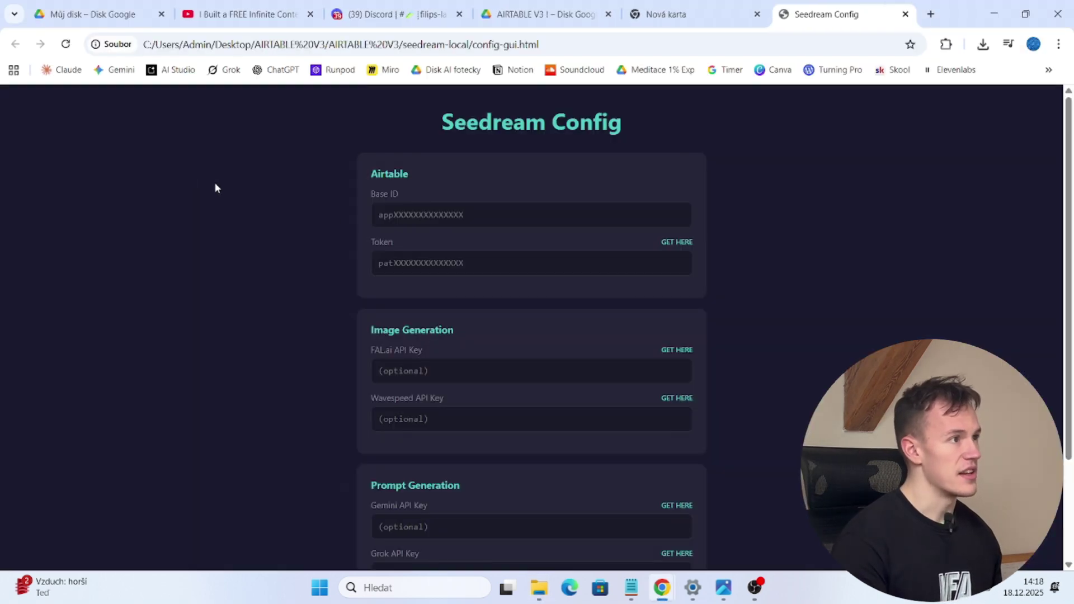
{"action": "left_click", "coordinate": [757, 14]}
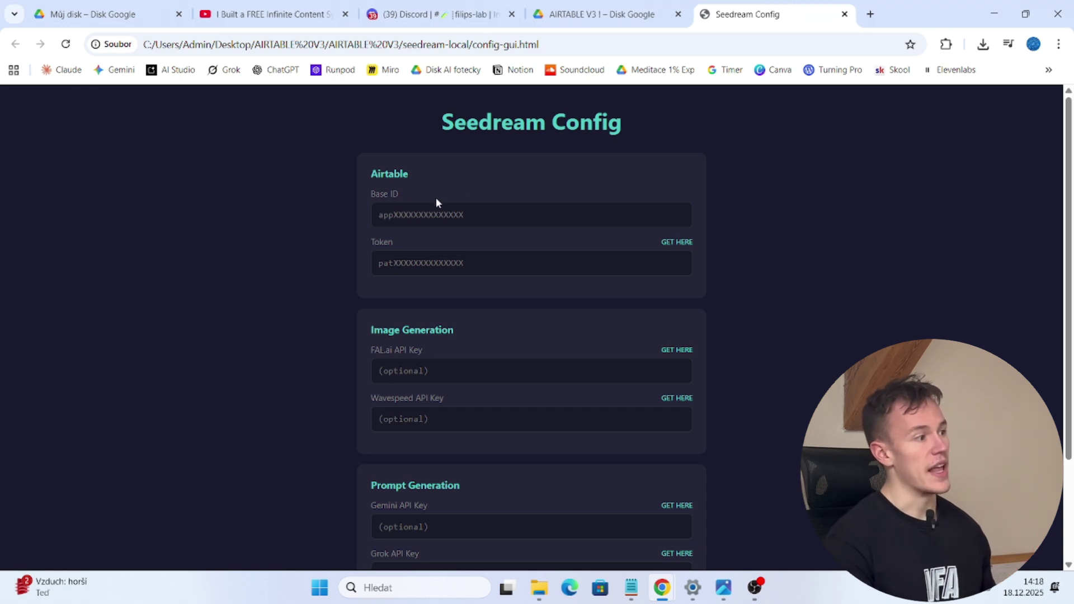
Review the Airtable, Image Generation and Prompt Generation fields of the Seedream Config page.
{"action": "scroll", "coordinate": [469, 264], "scroll_direction": "down", "scroll_amount": 3}
{"action": "scroll", "coordinate": [487, 381], "scroll_direction": "up", "scroll_amount": 3}
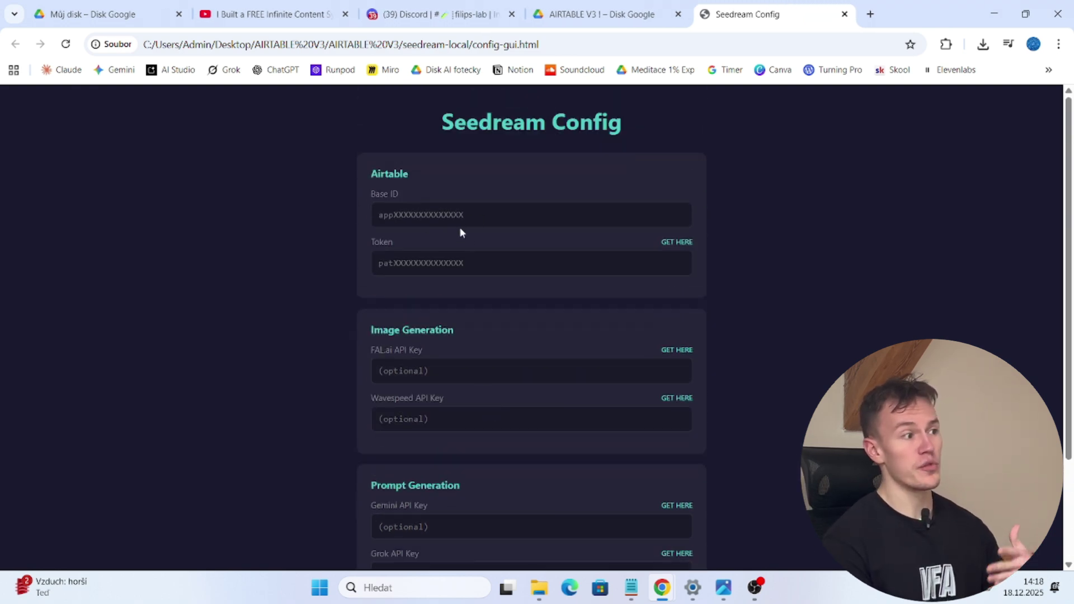
{"action": "scroll", "coordinate": [654, 318], "scroll_direction": "down", "scroll_amount": 3}
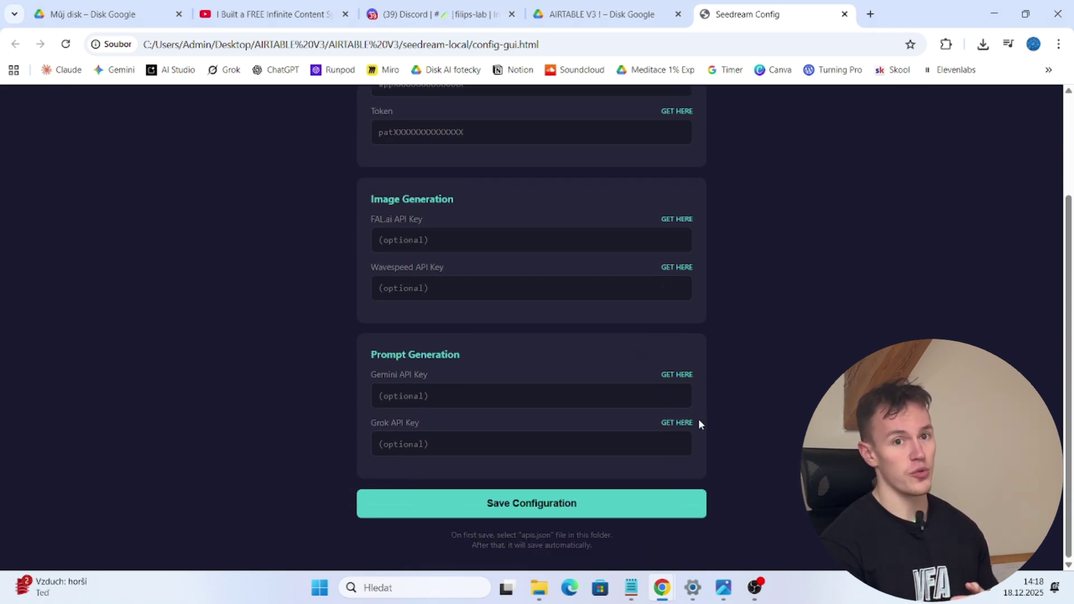
{"action": "scroll", "coordinate": [559, 403], "scroll_direction": "up", "scroll_amount": 3}
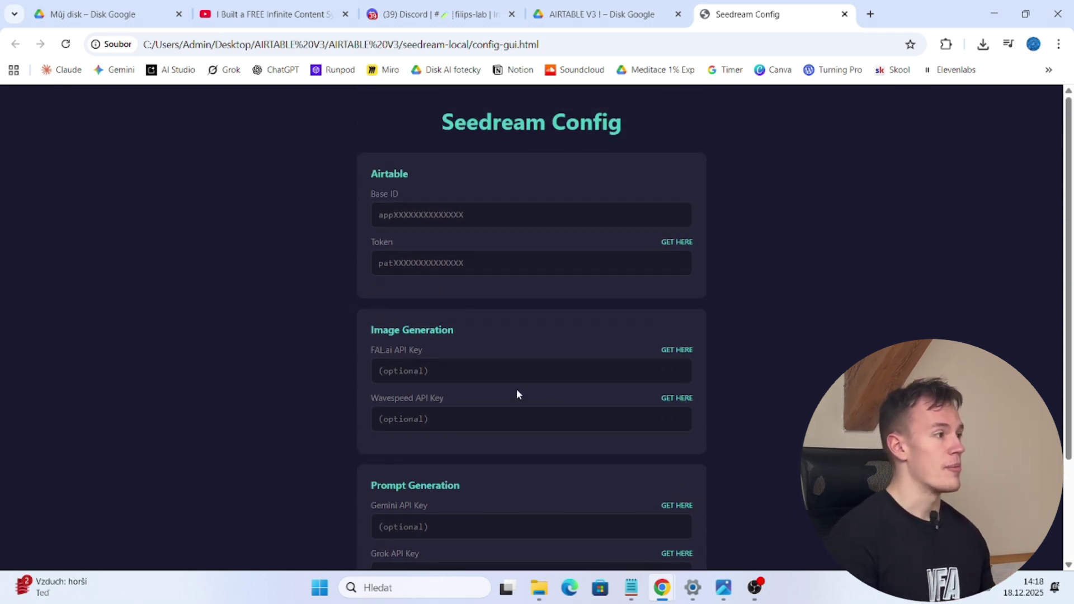
{"action": "left_click_drag", "start_coordinate": [370, 172], "coordinate": [536, 294]}
{"action": "left_click", "coordinate": [531, 294]}
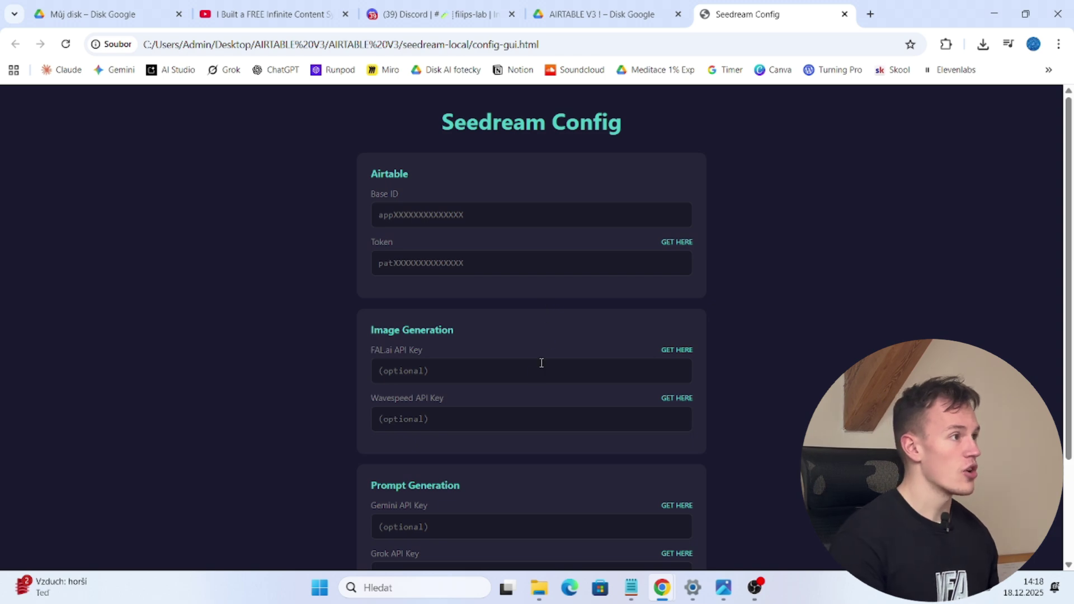
Open the Airtable link from Discord's filips-lab channel, accept the cookies, and copy the seedream v2 base.
{"action": "left_click", "coordinate": [457, 5]}
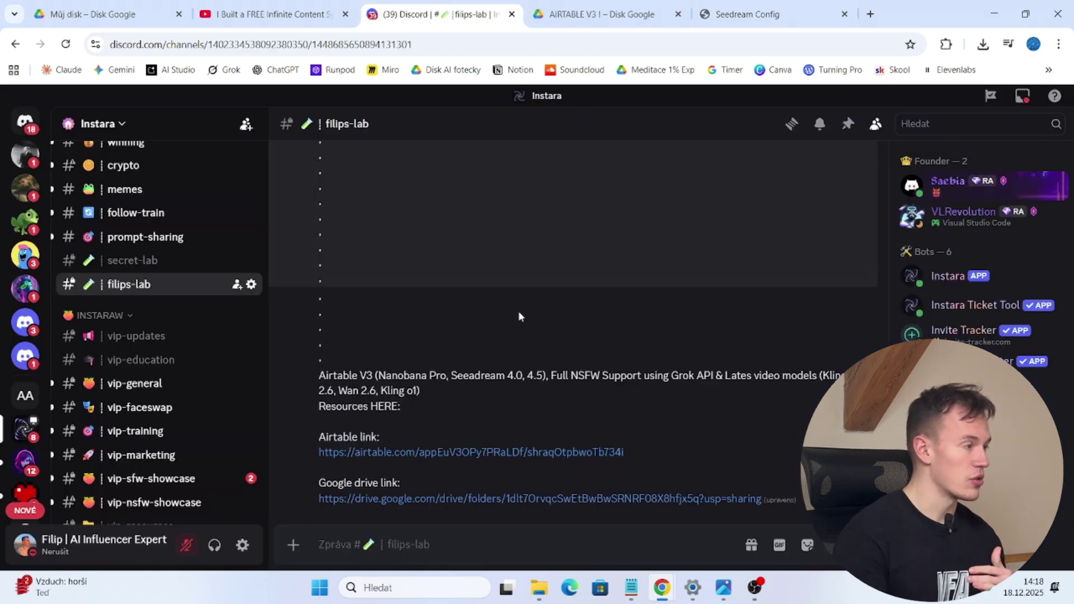
{"action": "left_click", "coordinate": [493, 453]}
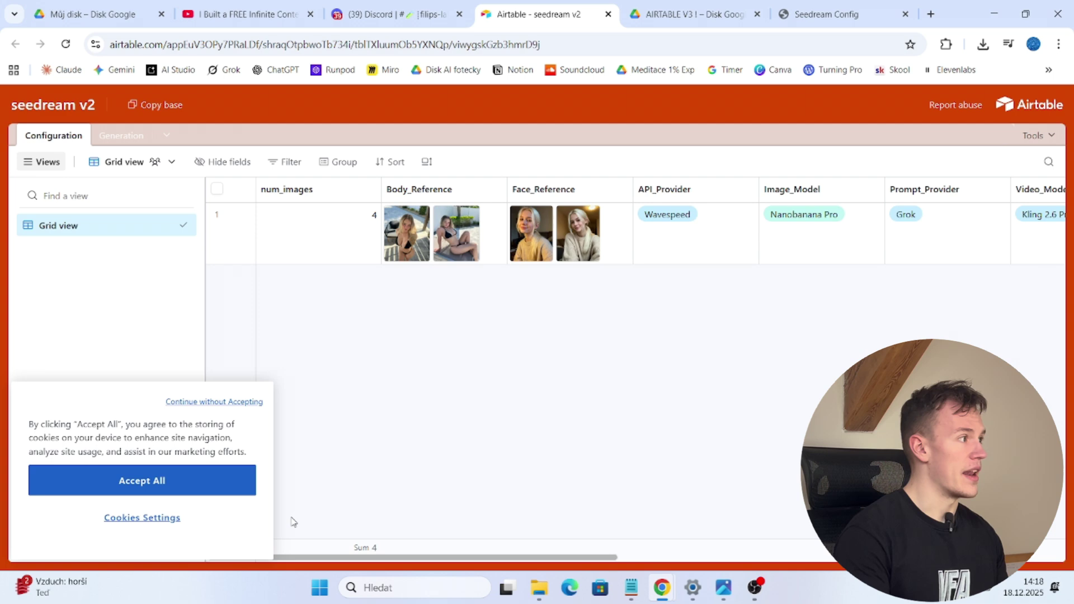
{"action": "left_click", "coordinate": [227, 491]}
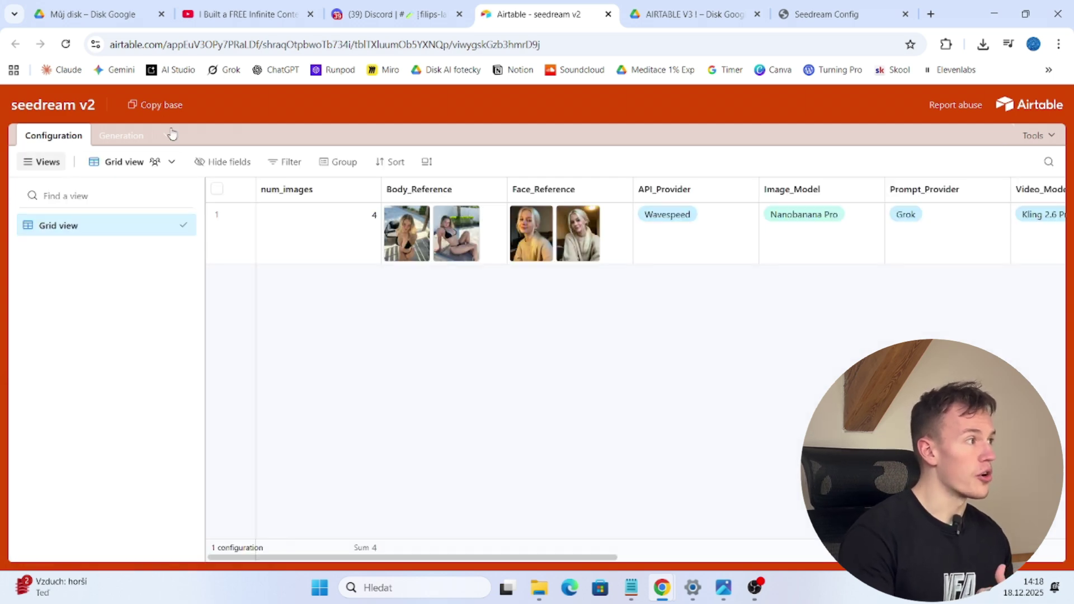
{"action": "left_click", "coordinate": [150, 105]}
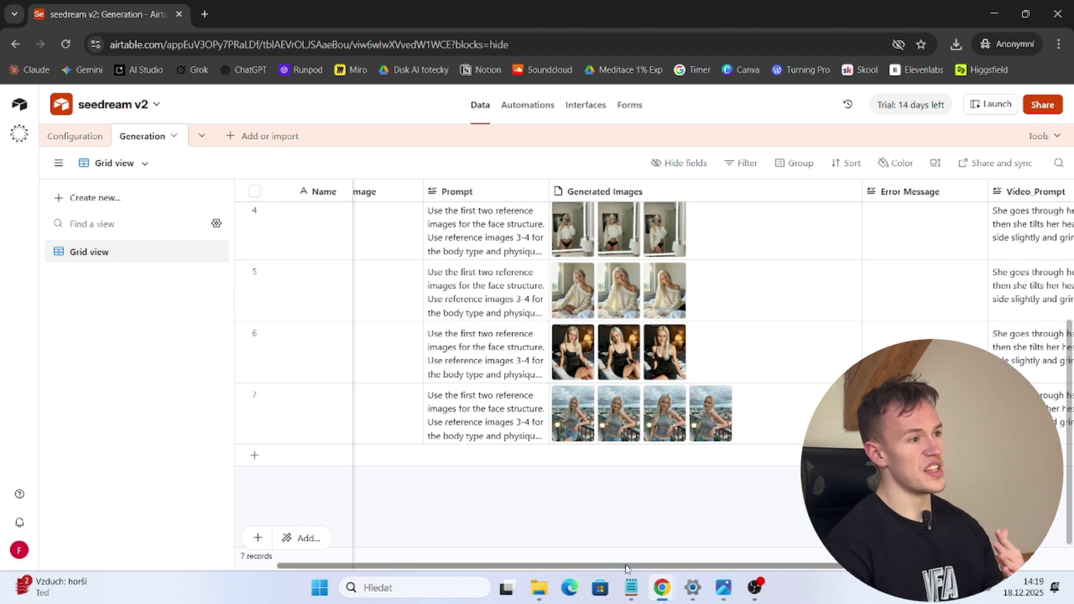
Look over the Generation table of the copied seedream v2 base and the fields of the Seedream Config page.
{"action": "scroll", "coordinate": [627, 569], "scroll_direction": "right", "scroll_amount": 5}
{"action": "scroll", "coordinate": [616, 548], "scroll_direction": "left", "scroll_amount": 8}
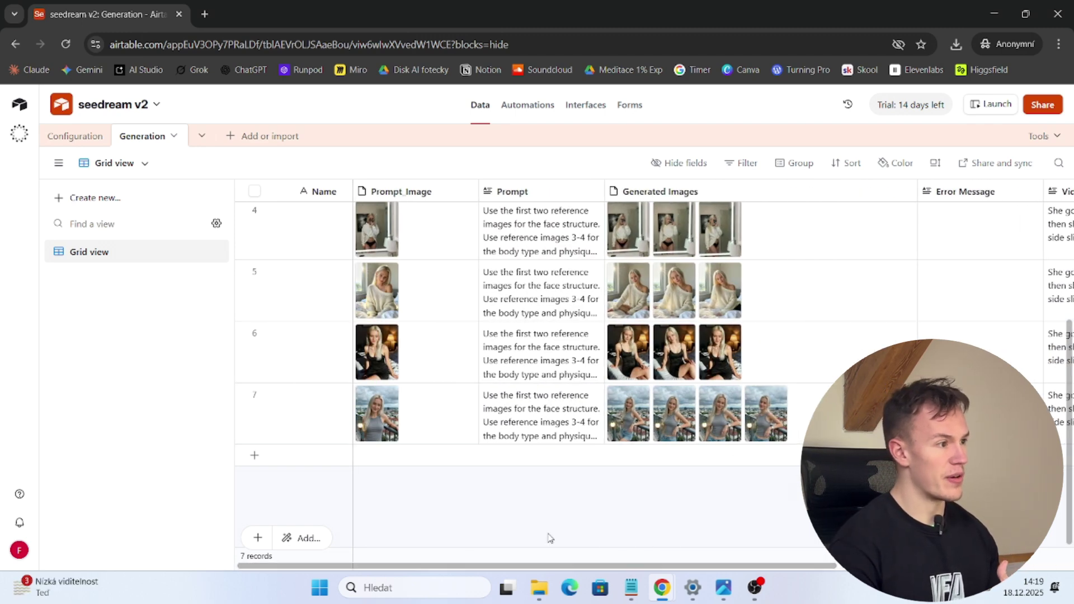
{"action": "scroll", "coordinate": [498, 411], "scroll_direction": "up", "scroll_amount": 3}
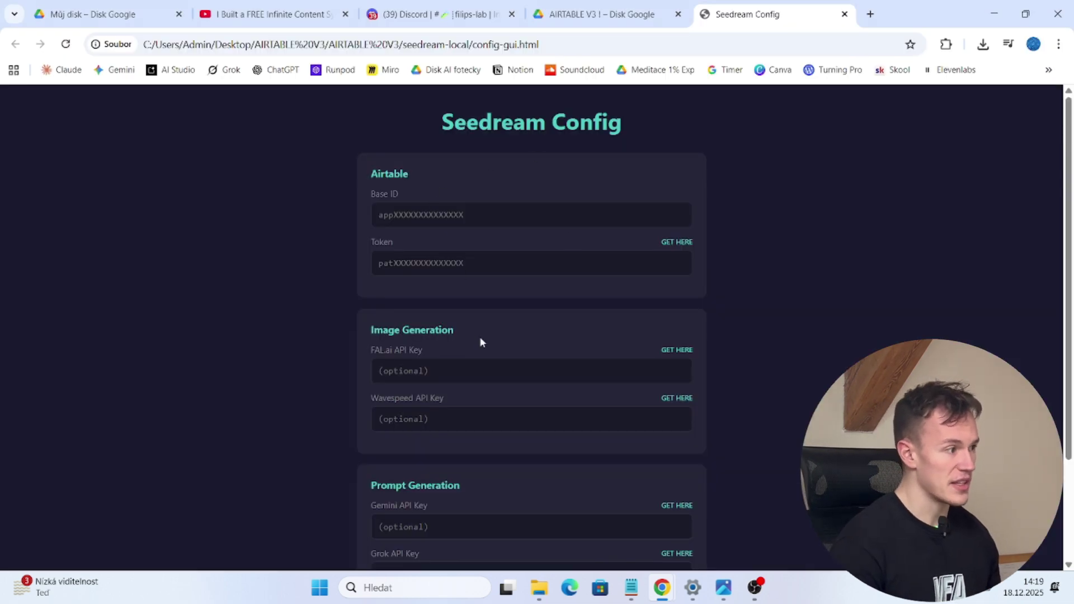
{"action": "scroll", "coordinate": [492, 391], "scroll_direction": "down", "scroll_amount": 3}
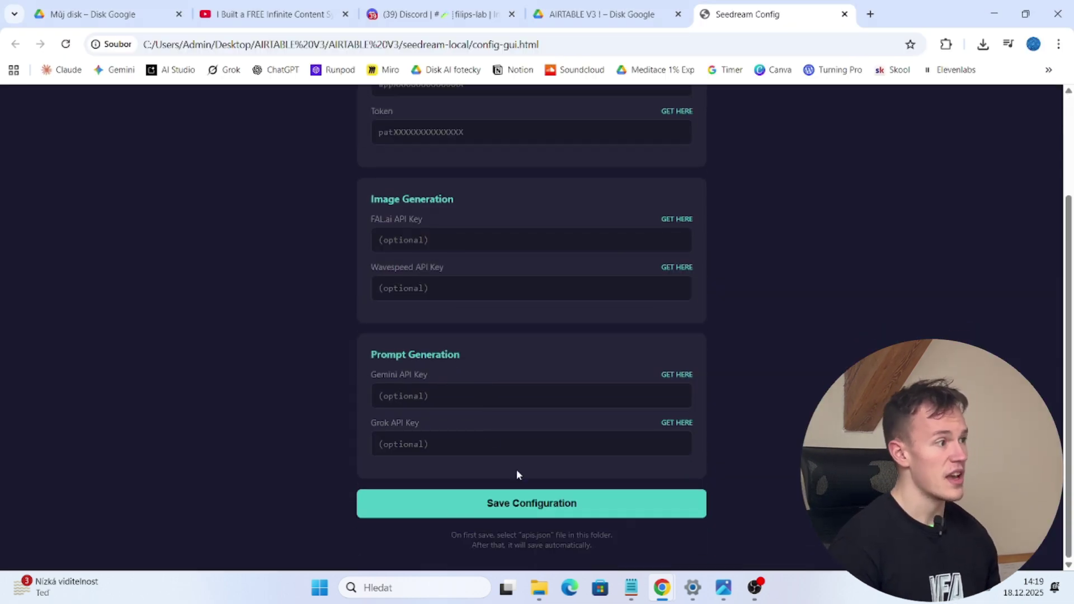
{"action": "scroll", "coordinate": [551, 466], "scroll_direction": "up", "scroll_amount": 3}
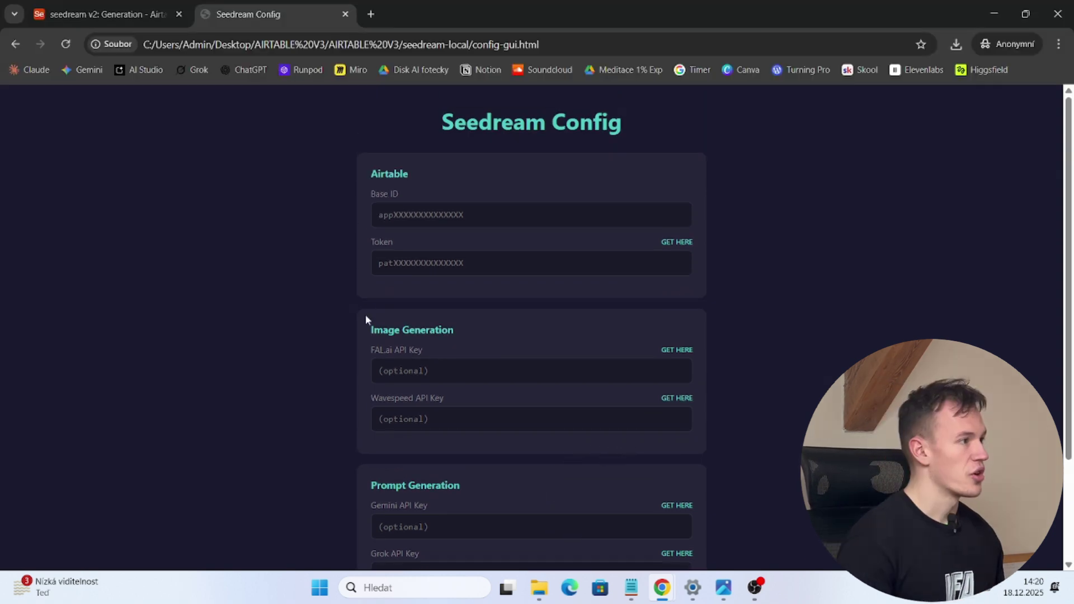
Copy the base's ID, the part starting with "app", from the seedream v2 web address into the Base ID field of Seedream Config.
{"action": "left_click", "coordinate": [454, 223]}
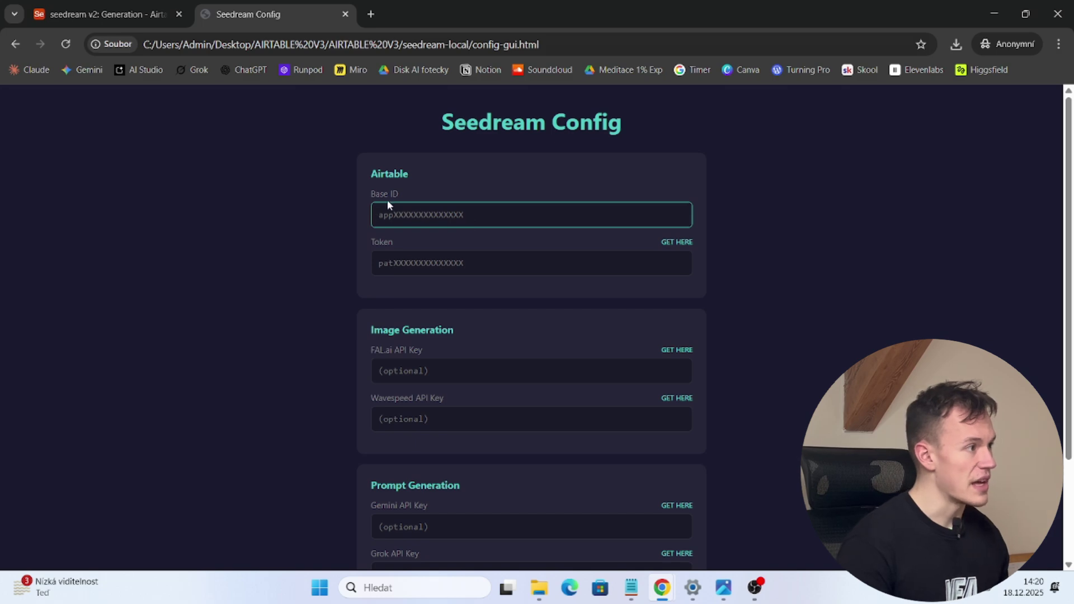
{"action": "left_click", "coordinate": [374, 194]}
{"action": "left_click", "coordinate": [464, 221]}
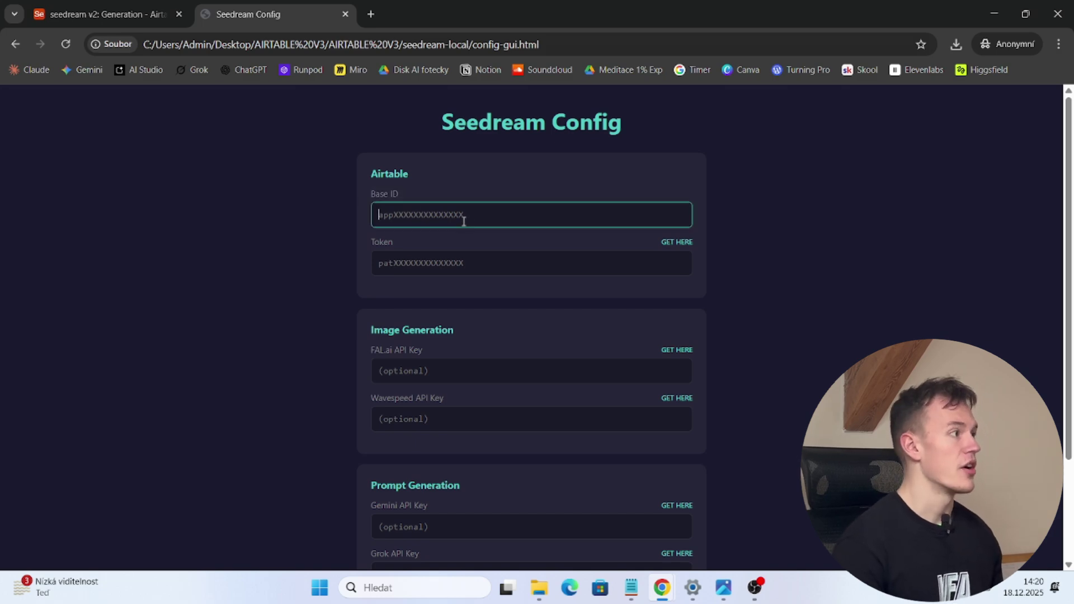
{"action": "left_click", "coordinate": [140, 14]}
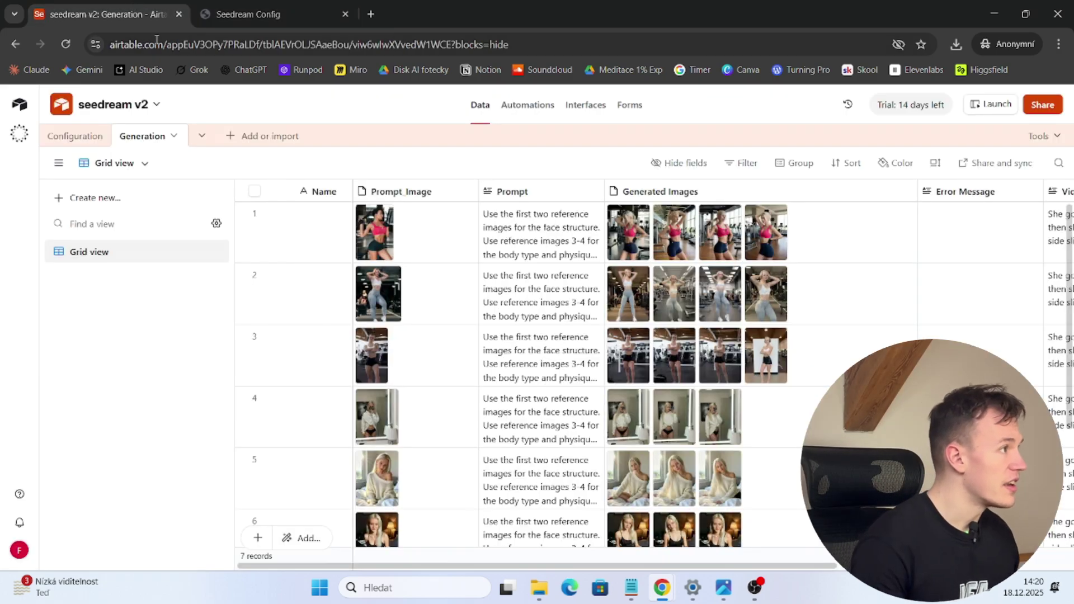
{"action": "left_click_drag", "start_coordinate": [167, 45], "coordinate": [223, 45]}
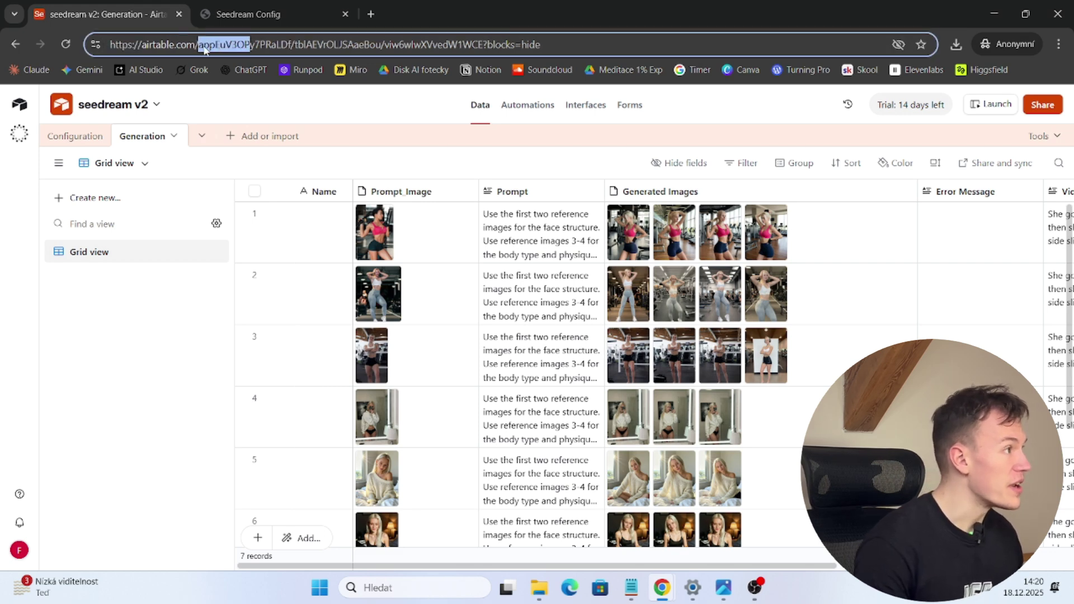
{"action": "left_click", "coordinate": [197, 44]}
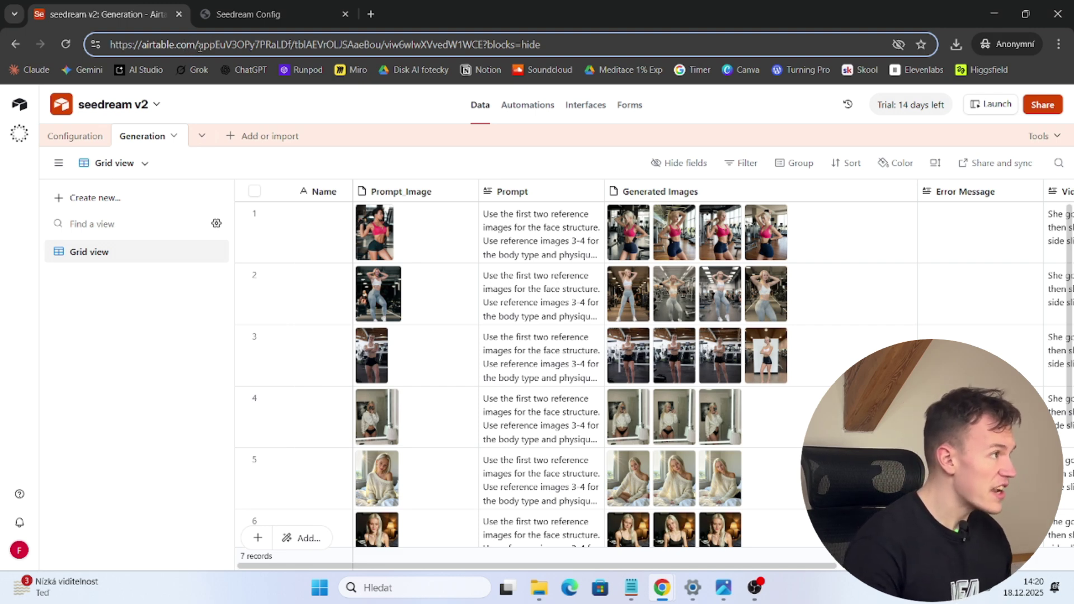
{"action": "left_click_drag", "start_coordinate": [199, 45], "coordinate": [293, 45]}
{"action": "key", "text": "ctrl+c"}
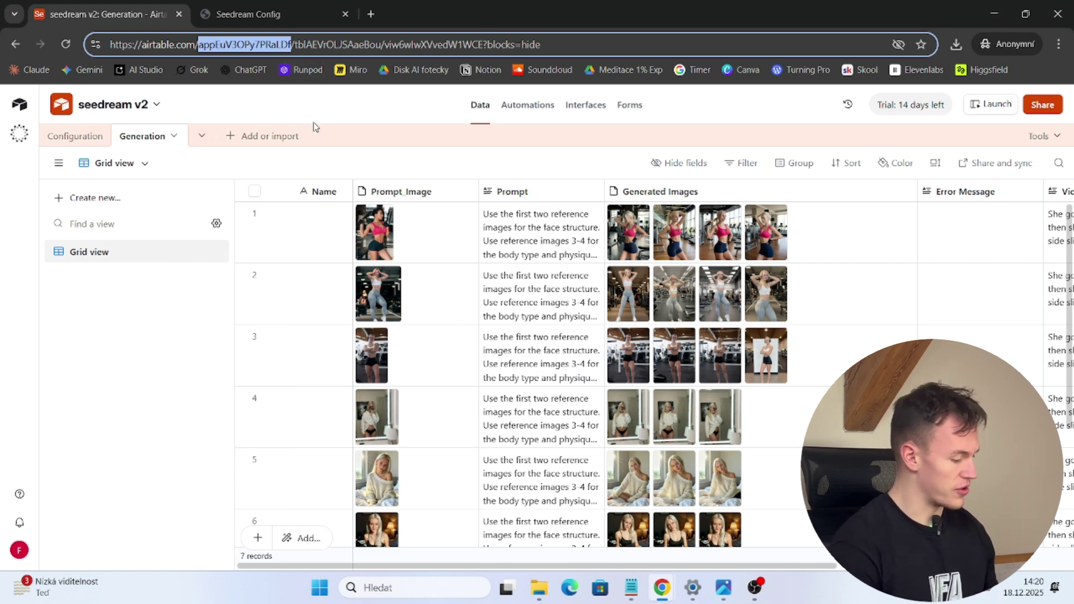
{"action": "left_click", "coordinate": [250, 5]}
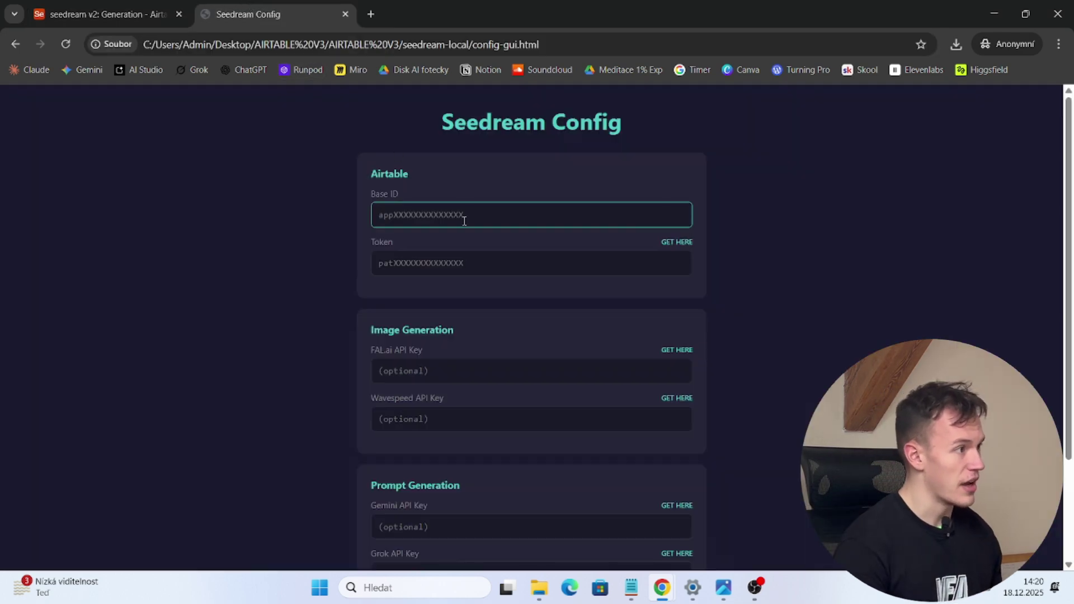
{"action": "key", "text": "ctrl+v"}
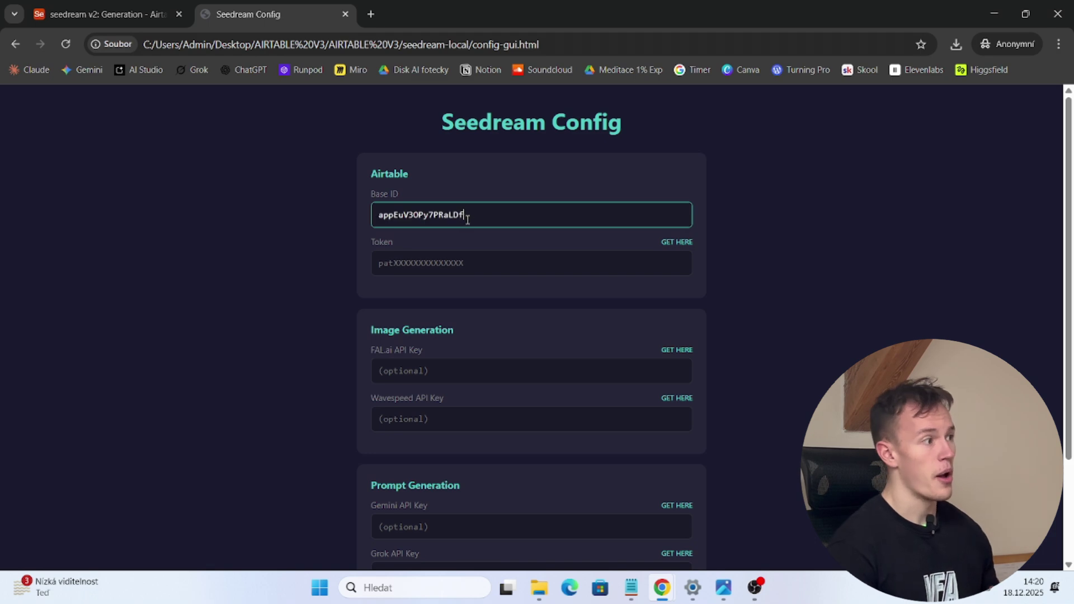
Open Airtable's token page from the Token field of Seedream Config and start a new personal access token named "hfghfhg".
{"action": "left_click", "coordinate": [487, 295]}
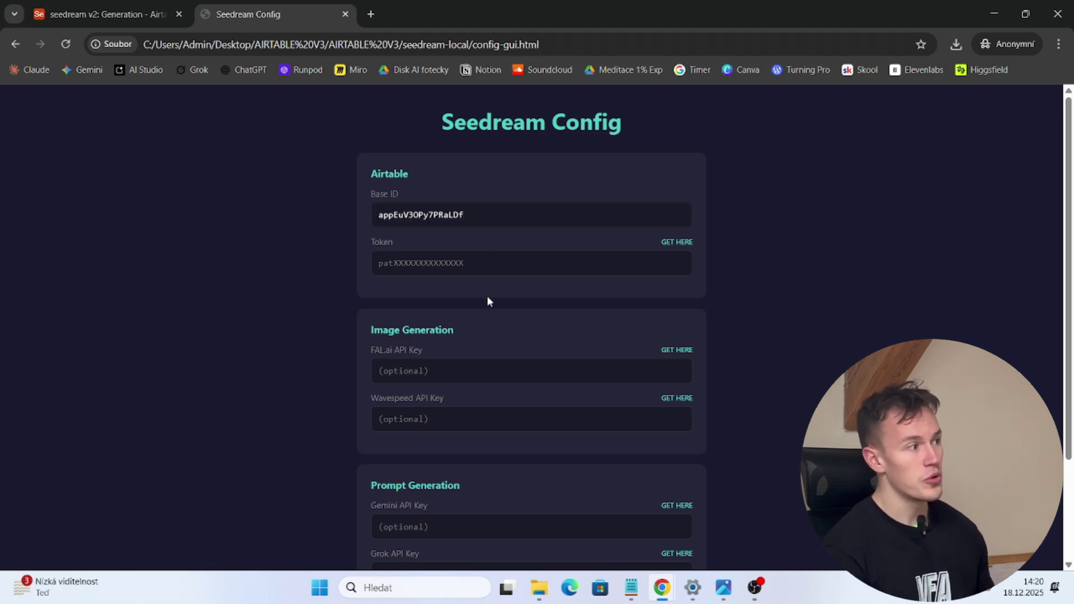
{"action": "left_click", "coordinate": [415, 263]}
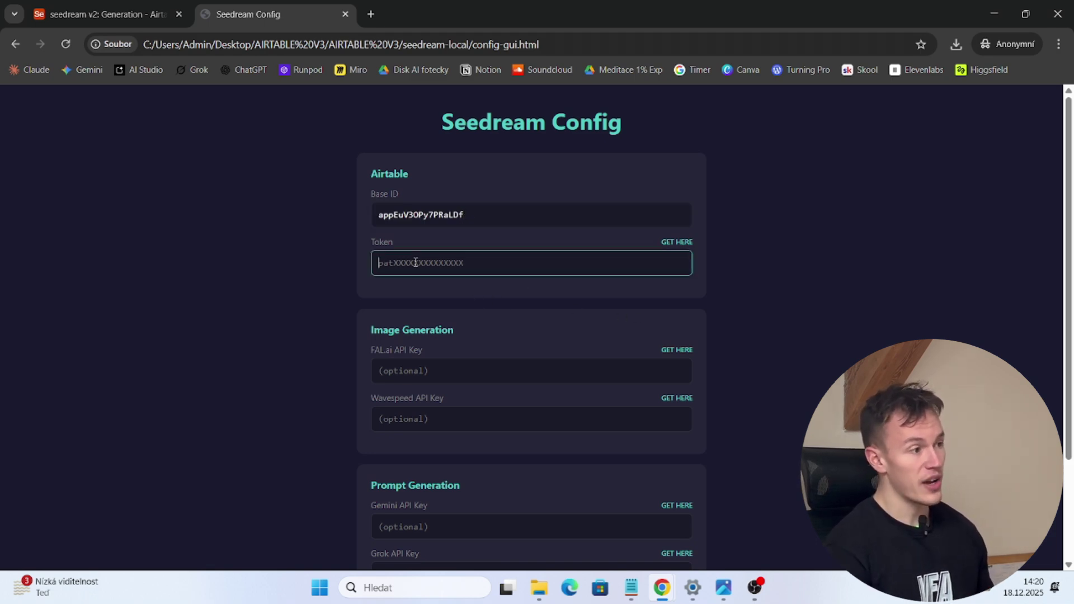
{"action": "left_click", "coordinate": [677, 244]}
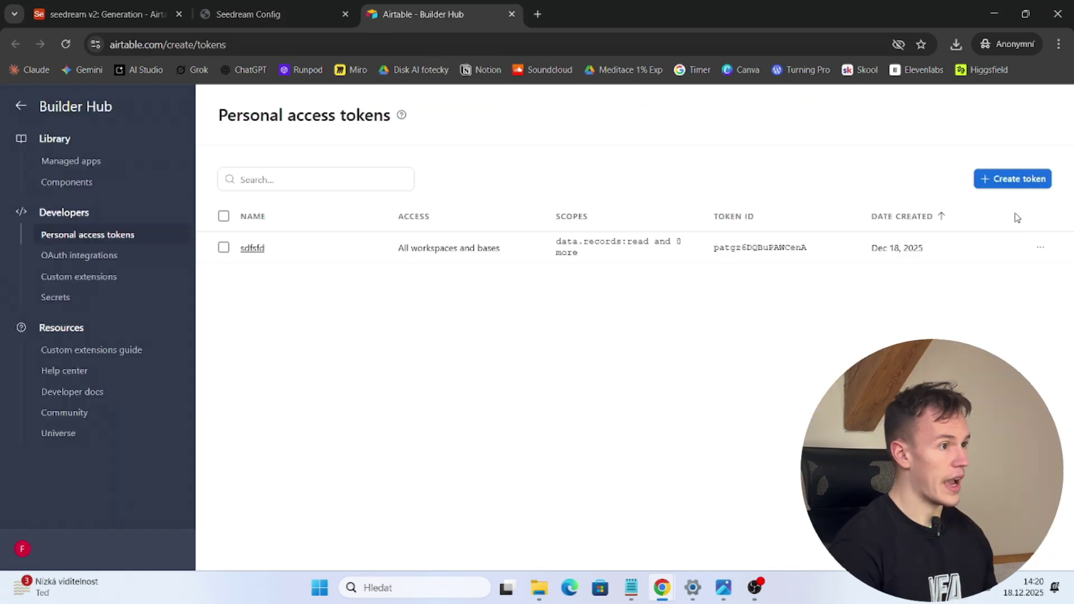
{"action": "left_click", "coordinate": [1022, 180]}
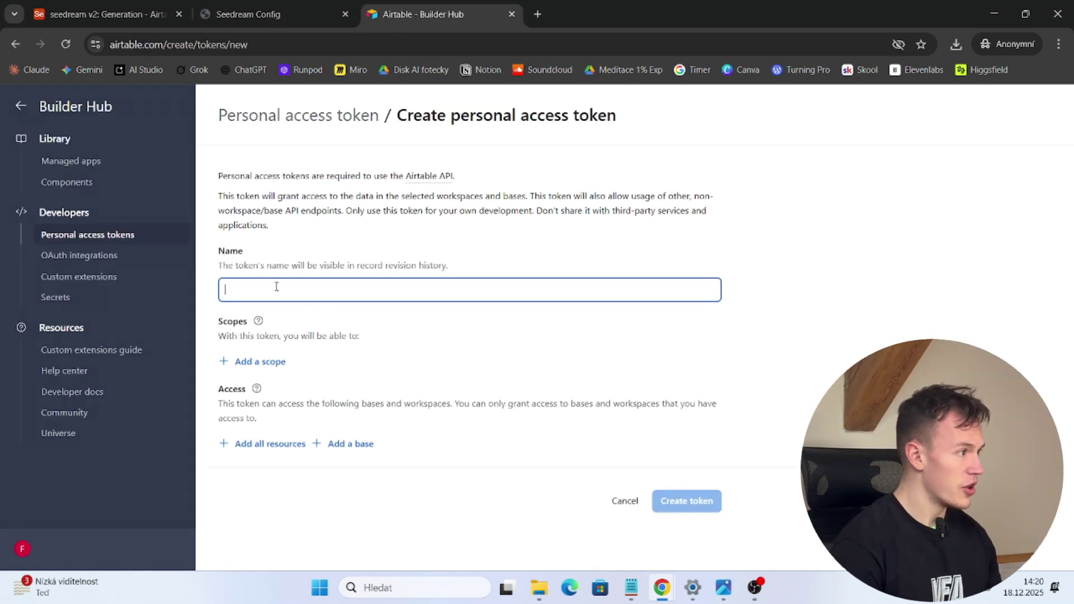
{"action": "type", "text": "highihg"}
Add all nine scopes to the token: read and write for records, record comments and base schema, plus webhook:manage, block:manage and user.email:read.
{"action": "left_click", "coordinate": [275, 361]}
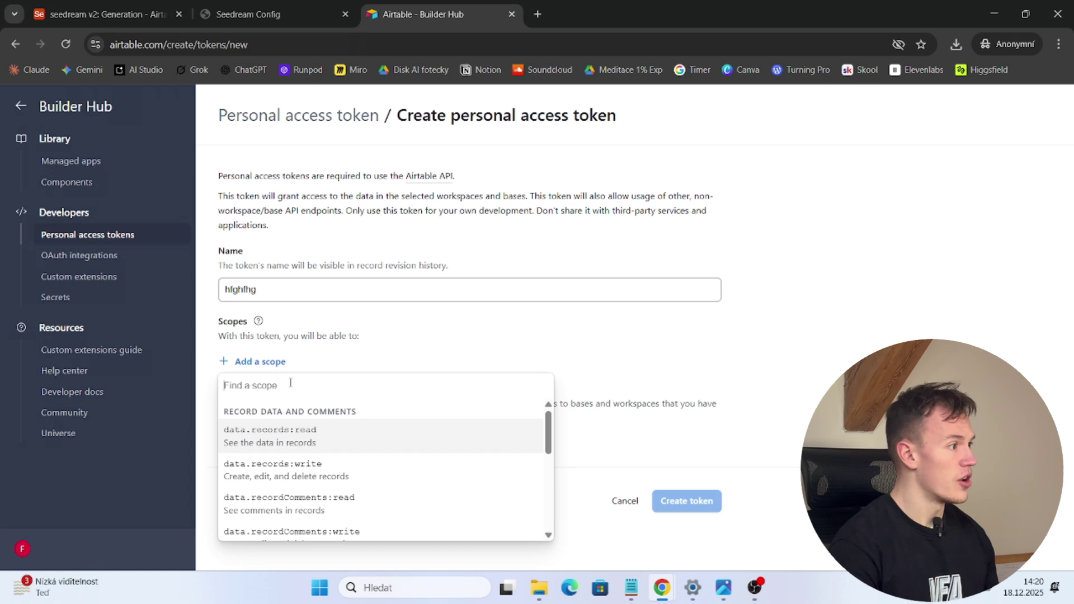
{"action": "left_click", "coordinate": [296, 441]}
{"action": "left_click", "coordinate": [254, 391]}
{"action": "left_click", "coordinate": [331, 350]}
{"action": "left_click", "coordinate": [276, 432]}
{"action": "left_click", "coordinate": [276, 431]}
{"action": "left_click", "coordinate": [276, 432]}
{"action": "left_click", "coordinate": [276, 431]}
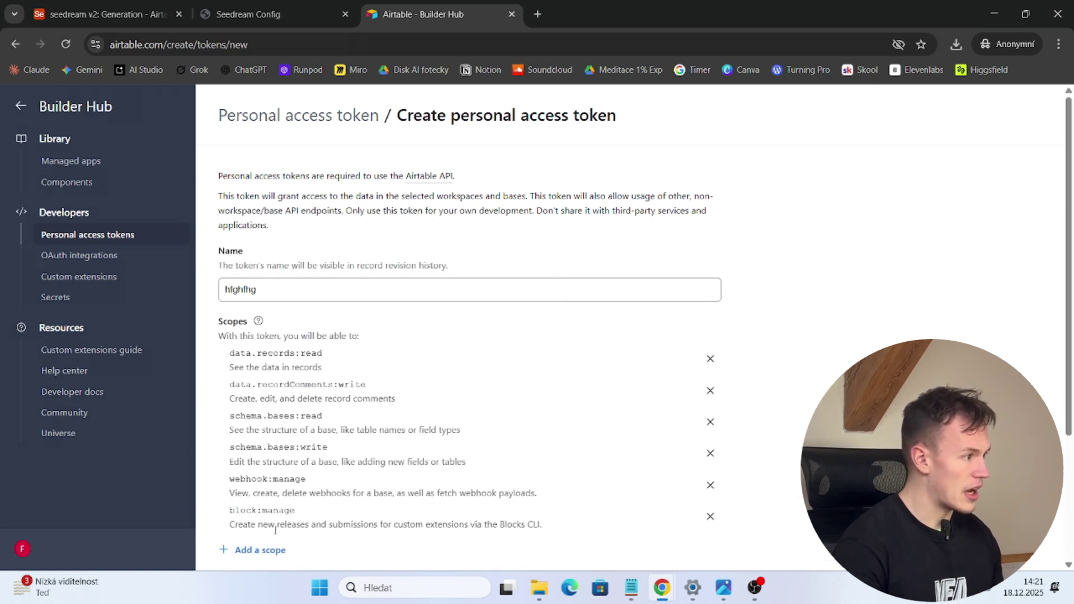
{"action": "scroll", "coordinate": [272, 503], "scroll_direction": "down", "scroll_amount": 3}
{"action": "left_click", "coordinate": [272, 376]}
{"action": "left_click", "coordinate": [272, 451]}
{"action": "left_click", "coordinate": [272, 481]}
{"action": "triple_click", "coordinate": [273, 481]}
{"action": "left_click", "coordinate": [336, 512]}
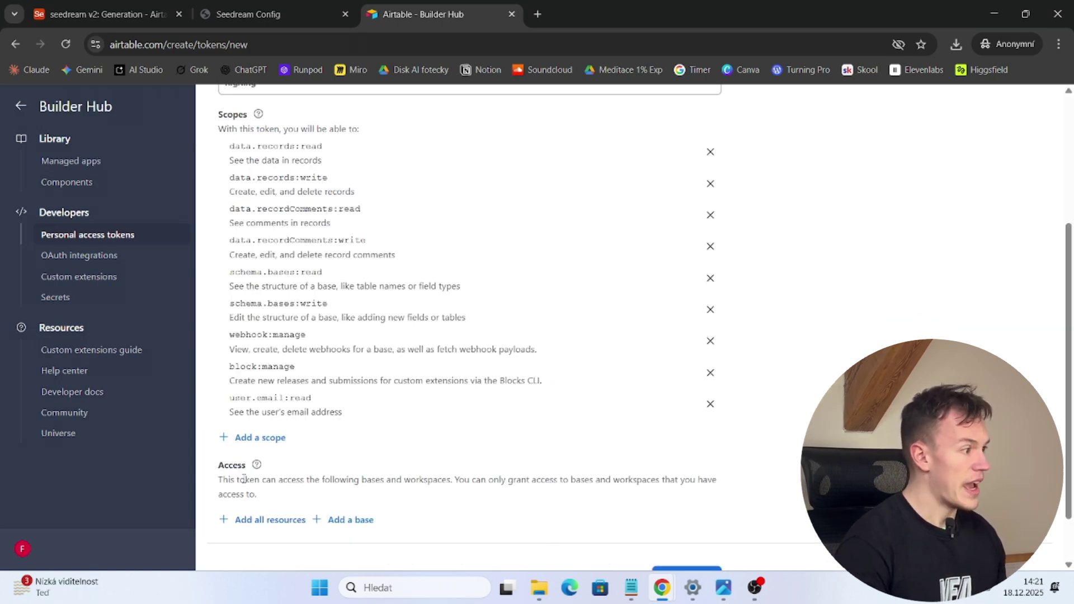
Grant the token access to the seedream v2 base and create it.
{"action": "left_click", "coordinate": [349, 523]}
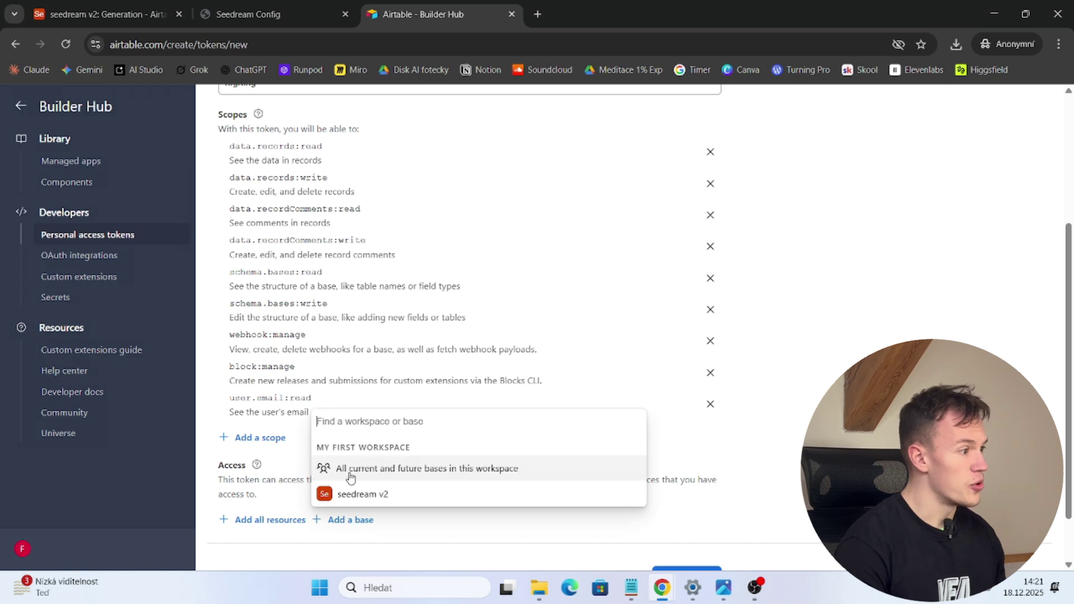
{"action": "left_click", "coordinate": [391, 495]}
{"action": "scroll", "coordinate": [407, 496], "scroll_direction": "down", "scroll_amount": 2}
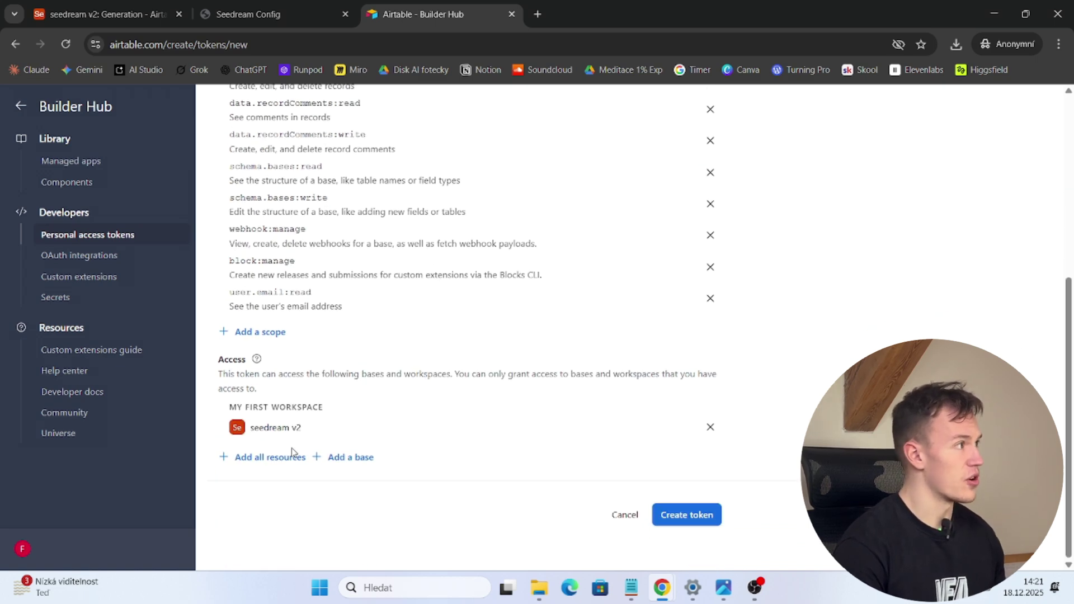
{"action": "left_click", "coordinate": [687, 514]}
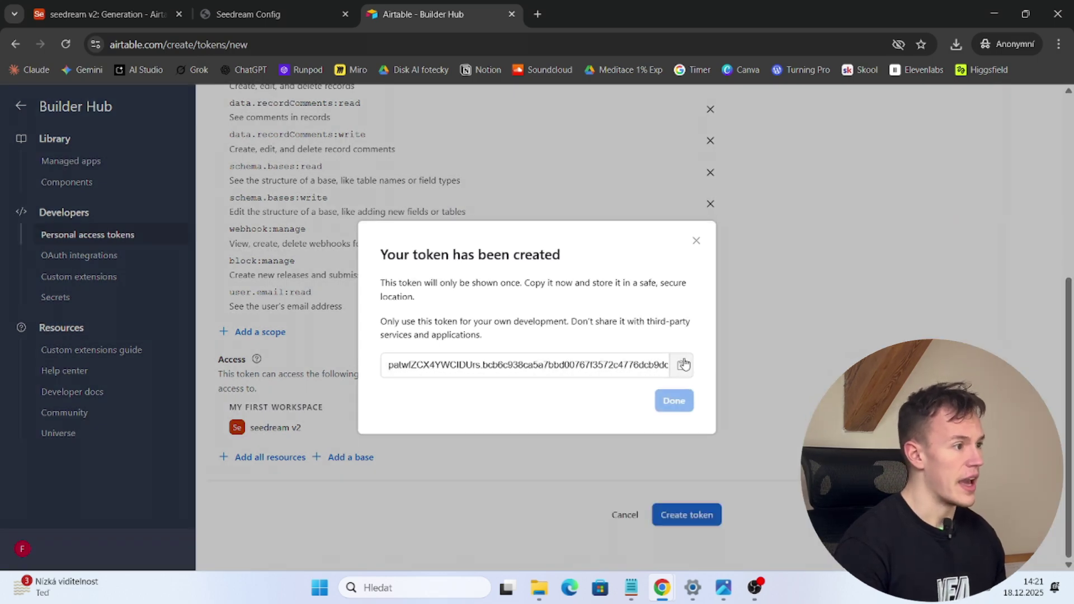
Copy the new Airtable access token and paste it into the Token field of Seedream Config.
{"action": "left_click", "coordinate": [682, 364]}
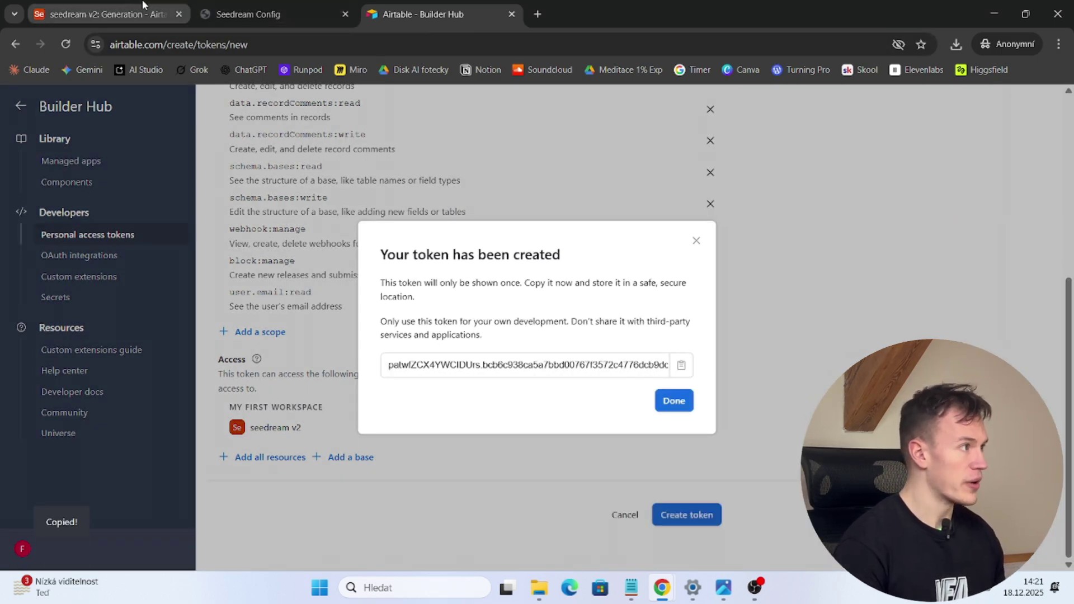
{"action": "left_click", "coordinate": [269, 14]}
{"action": "left_click", "coordinate": [446, 275]}
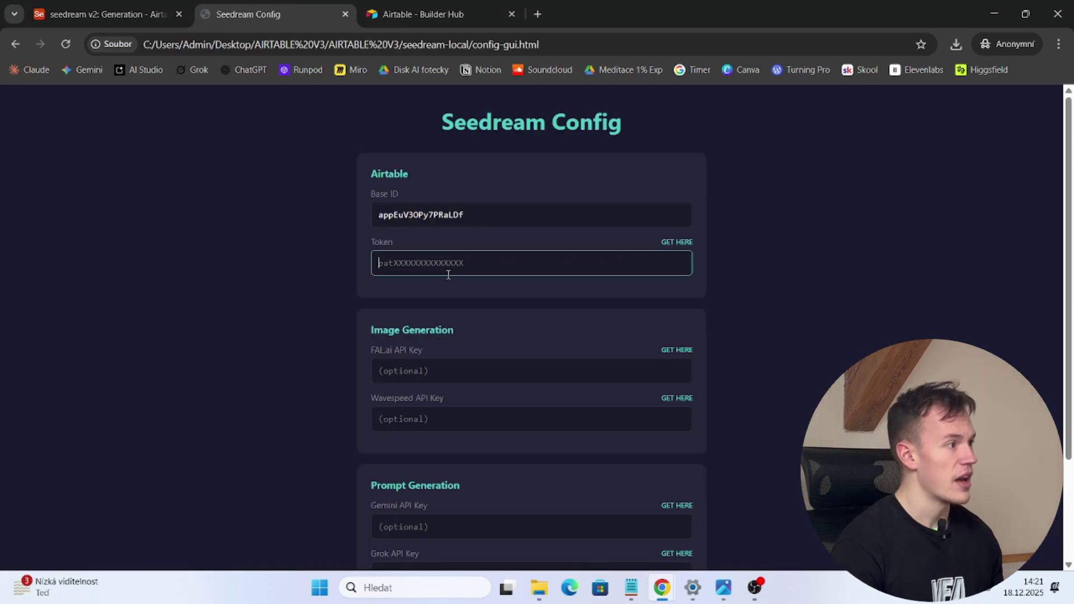
{"action": "key", "text": "ctrl+v"}
{"action": "left_click", "coordinate": [785, 332]}
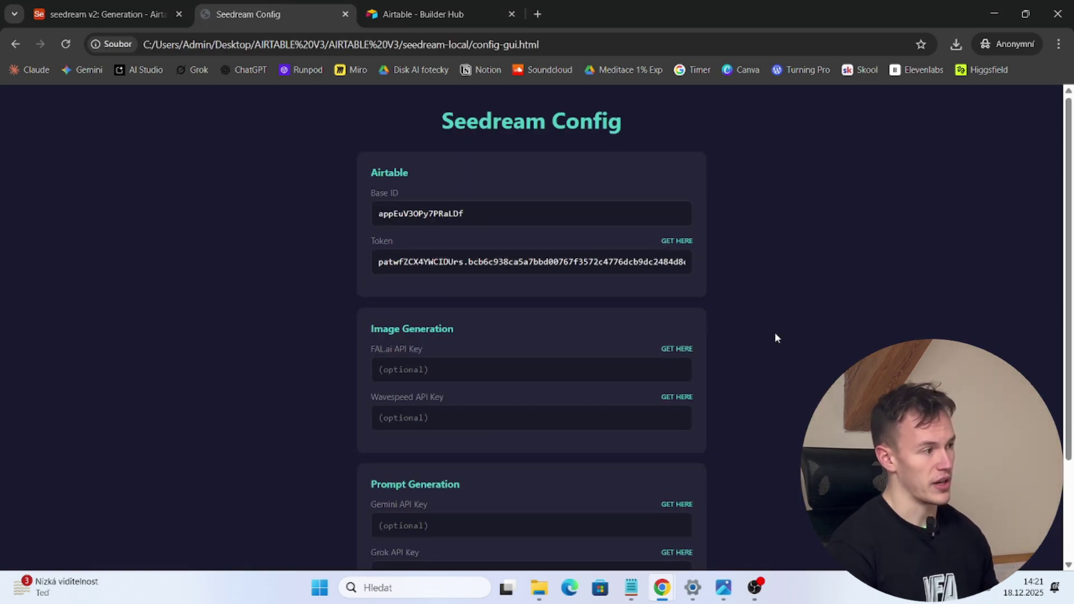
Examine the FAL.ai and Wavespeed API key fields in the Image Generation section of Seedream Config.
{"action": "scroll", "coordinate": [738, 338], "scroll_direction": "down", "scroll_amount": 3}
{"action": "scroll", "coordinate": [377, 223], "scroll_direction": "up", "scroll_amount": 2}
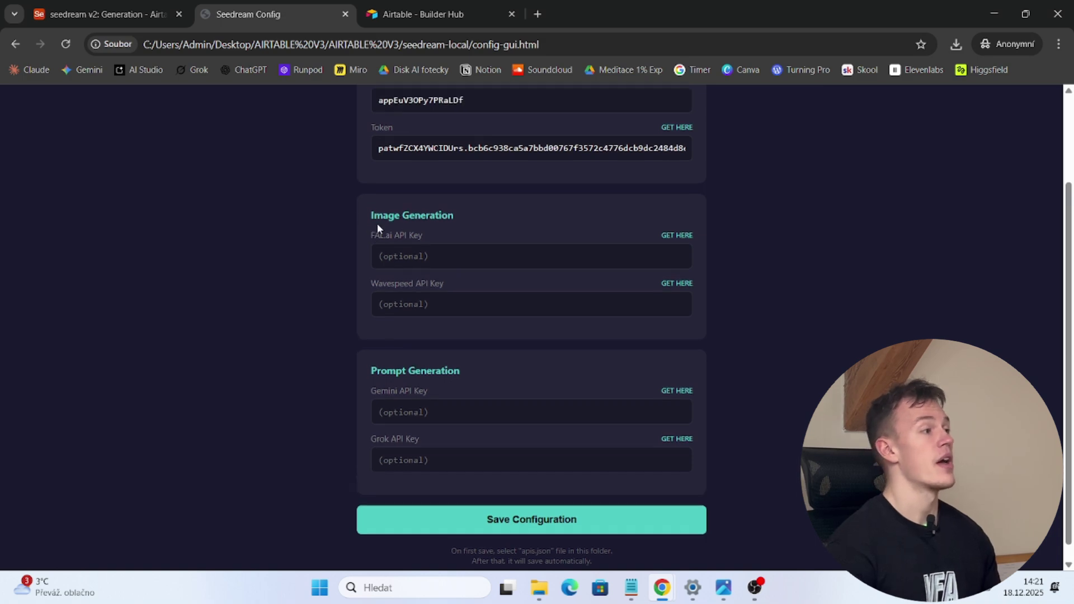
{"action": "left_click_drag", "start_coordinate": [382, 269], "coordinate": [475, 292]}
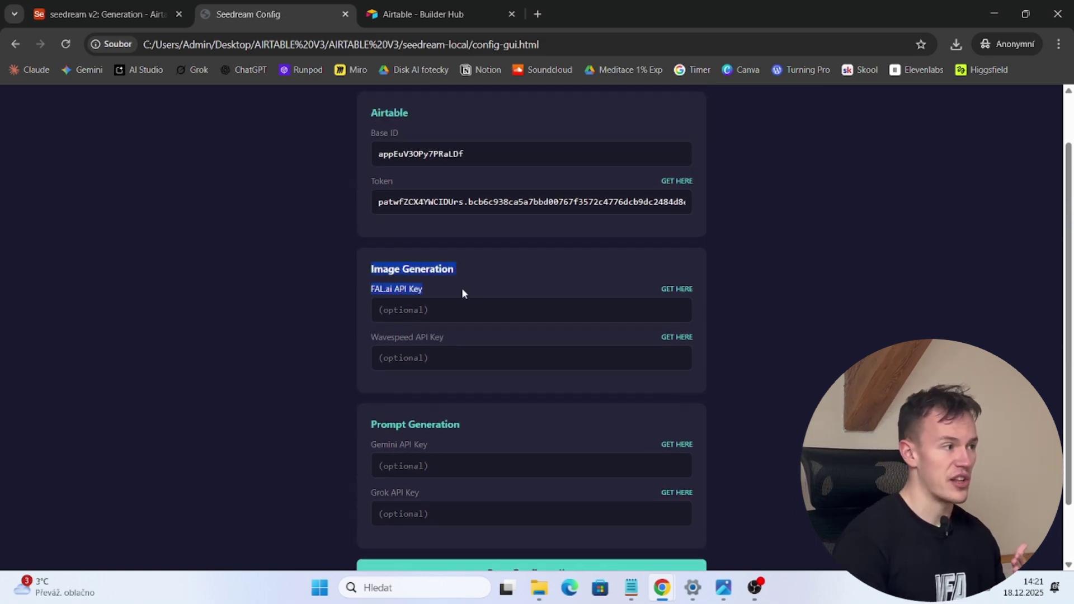
{"action": "left_click", "coordinate": [439, 298]}
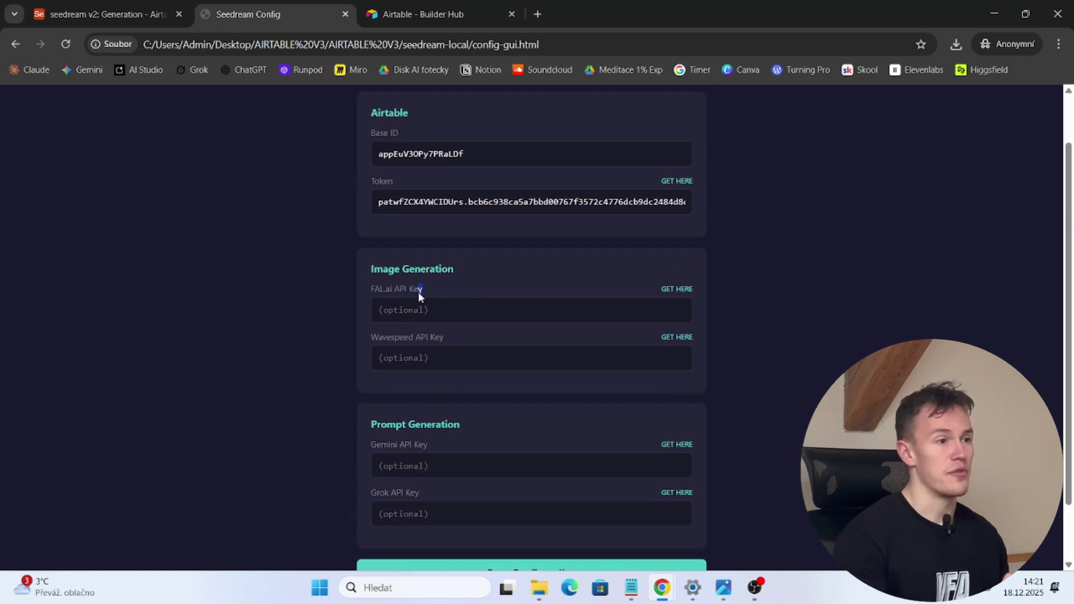
{"action": "left_click_drag", "start_coordinate": [445, 337], "coordinate": [359, 336]}
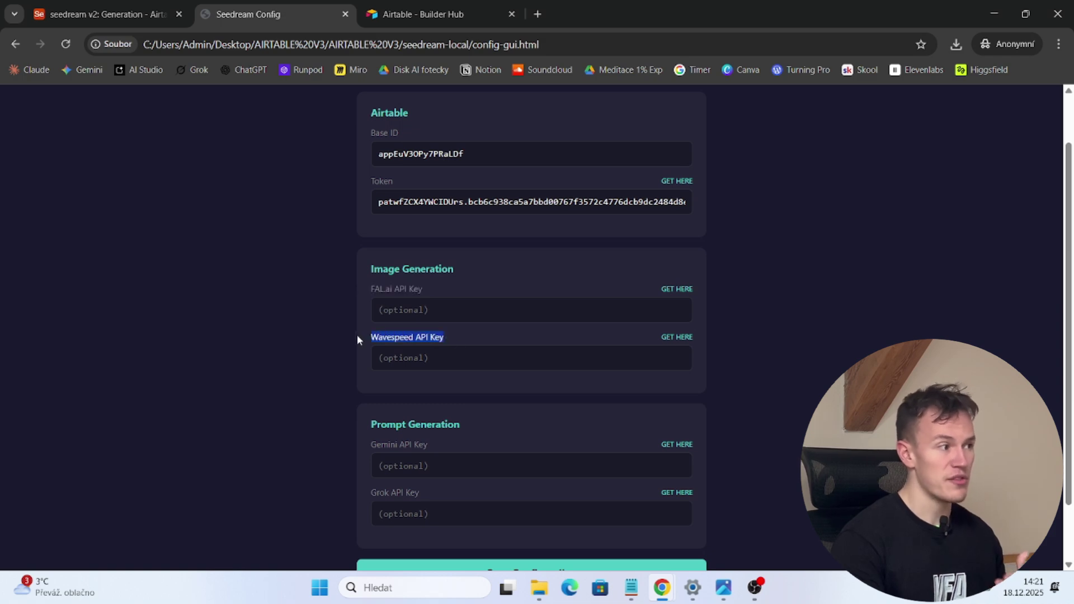
{"action": "left_click", "coordinate": [424, 347]}
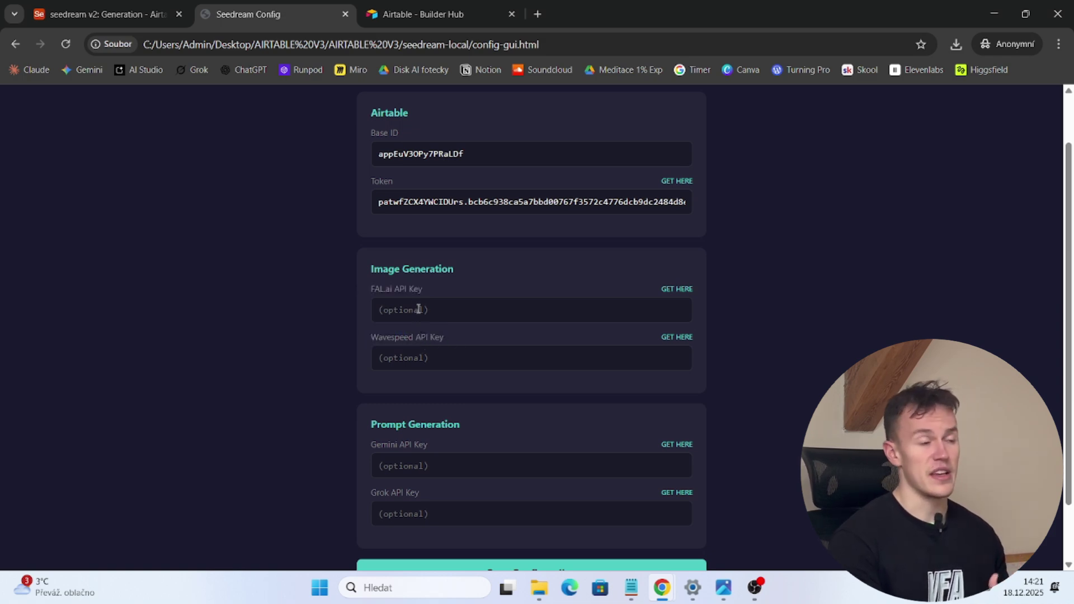
{"action": "left_click", "coordinate": [428, 314]}
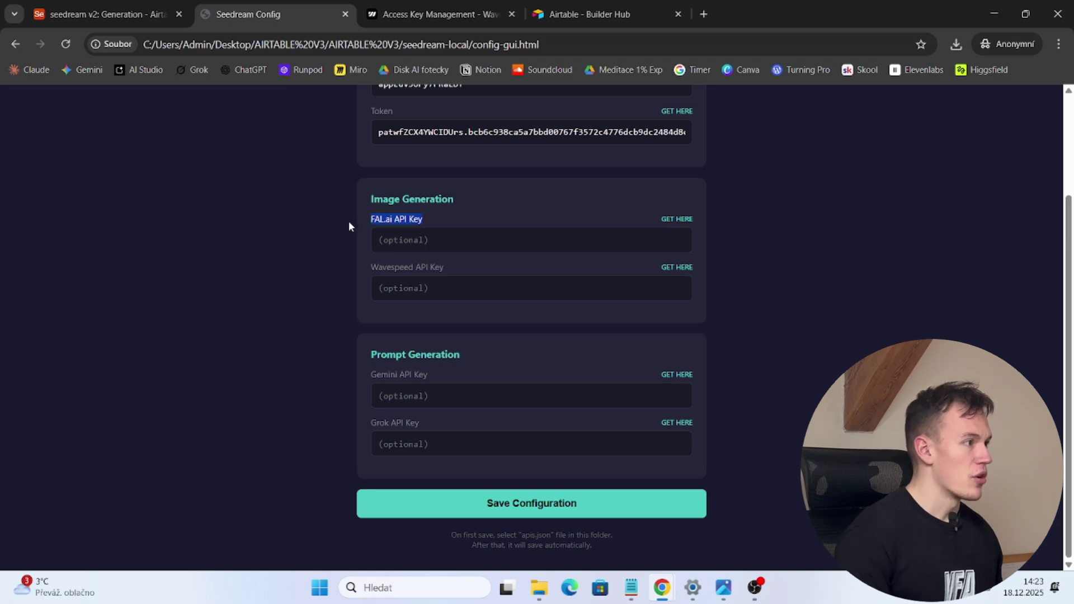
Go to the fal.ai dashboard's Keys page and create a key with API scope and the description "dfgdfg".
{"action": "left_click", "coordinate": [441, 214]}
{"action": "left_click", "coordinate": [676, 218]}
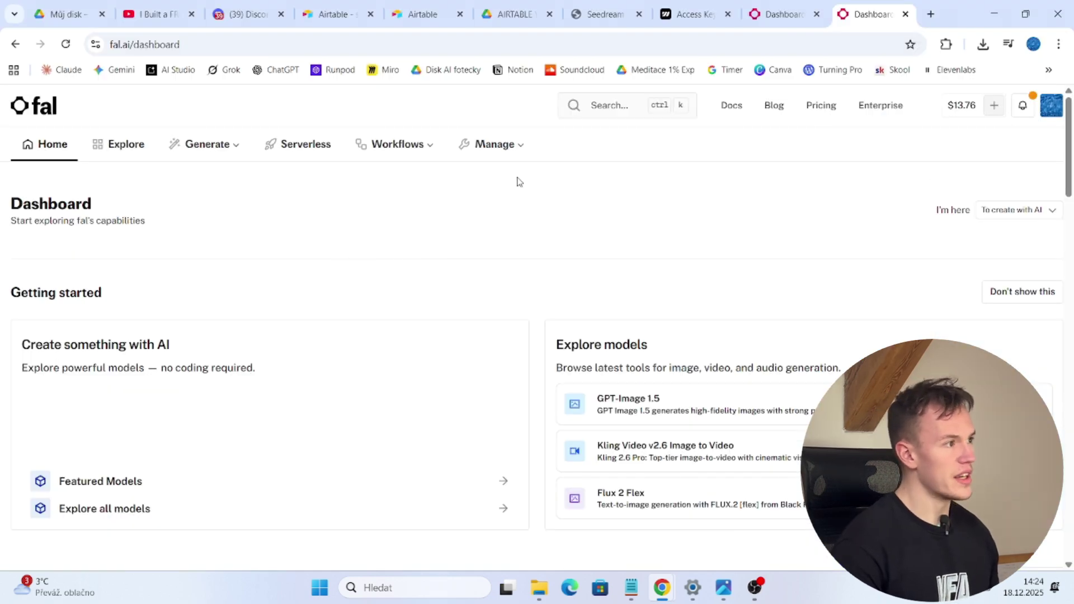
{"action": "left_click", "coordinate": [503, 147]}
{"action": "left_click", "coordinate": [508, 361]}
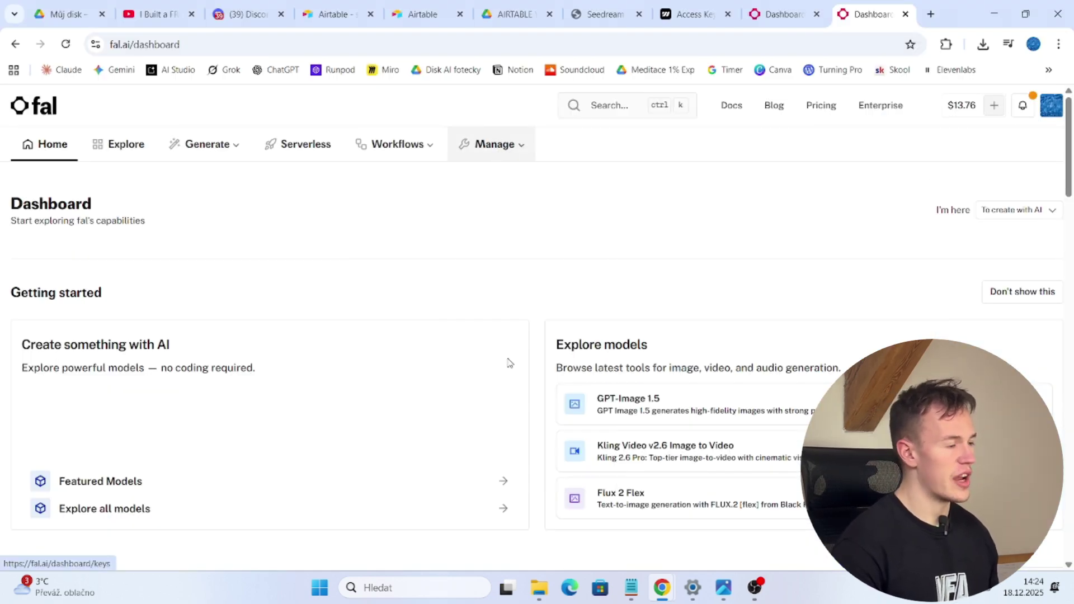
{"action": "left_click", "coordinate": [1035, 218]}
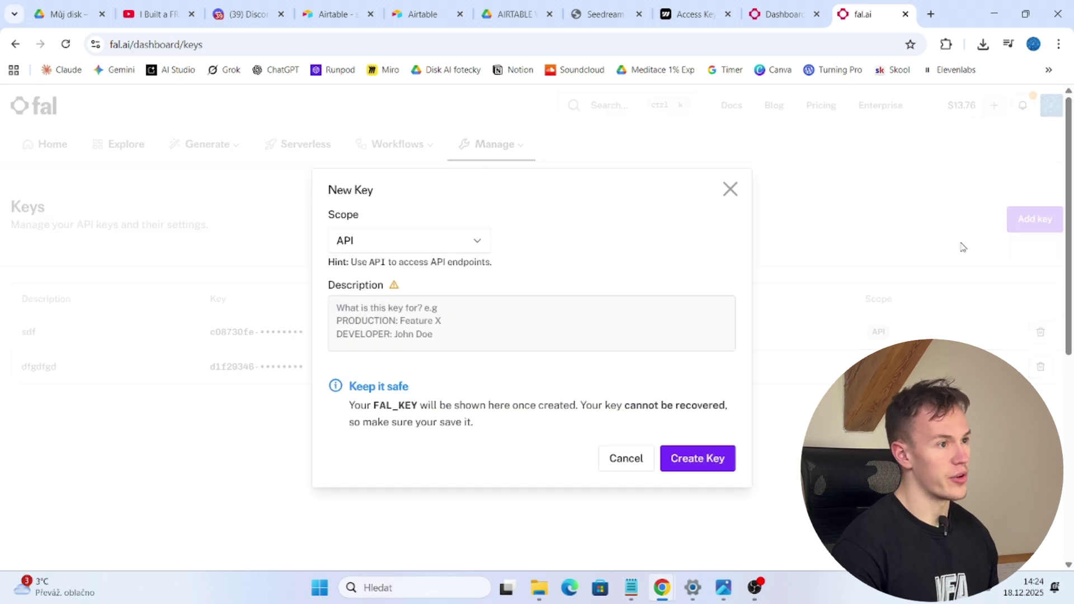
{"action": "left_click", "coordinate": [404, 332]}
{"action": "type", "text": "dfgdfg"}
{"action": "left_click", "coordinate": [697, 458]}
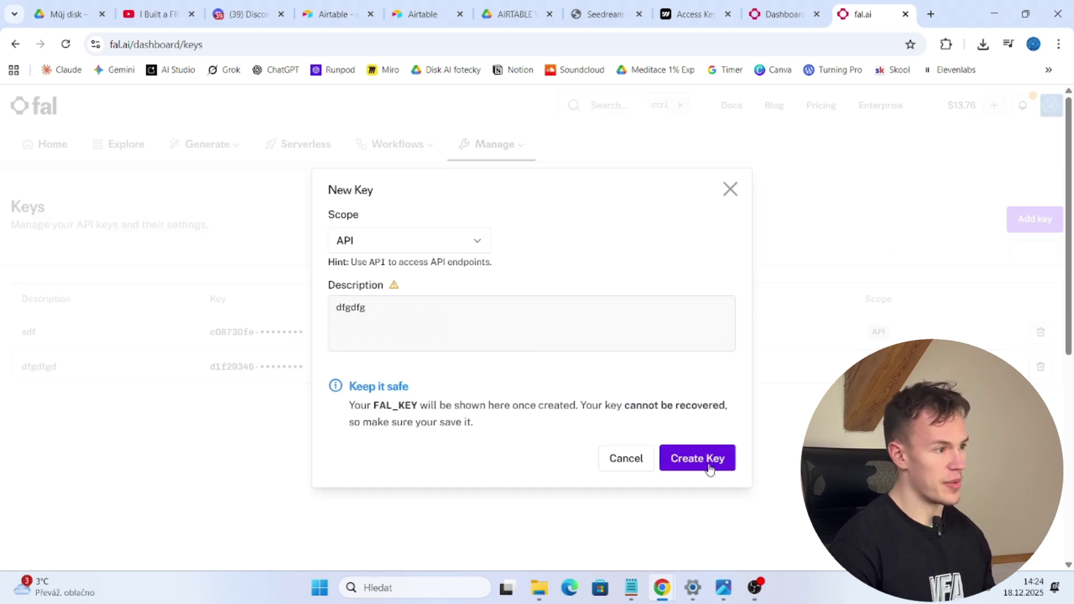
Copy the new fal.ai key and paste it into the FAL.ai API Key field of Seedream Config.
{"action": "left_click", "coordinate": [688, 485]}
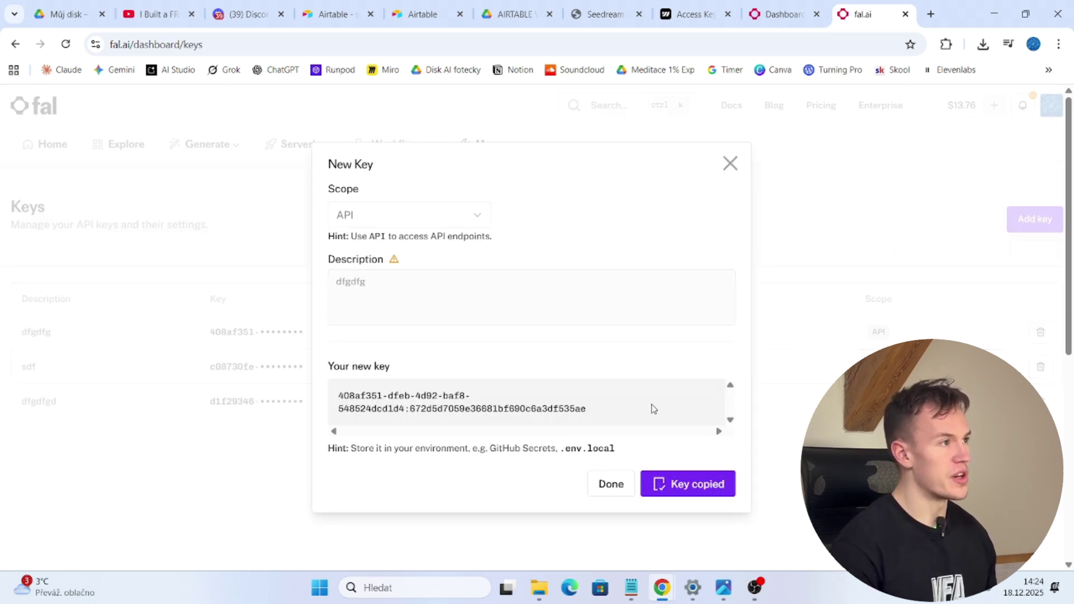
{"action": "key", "text": "alt+Tab"}
{"action": "left_click", "coordinate": [454, 239]}
{"action": "scroll", "coordinate": [466, 288], "scroll_direction": "up", "scroll_amount": 1}
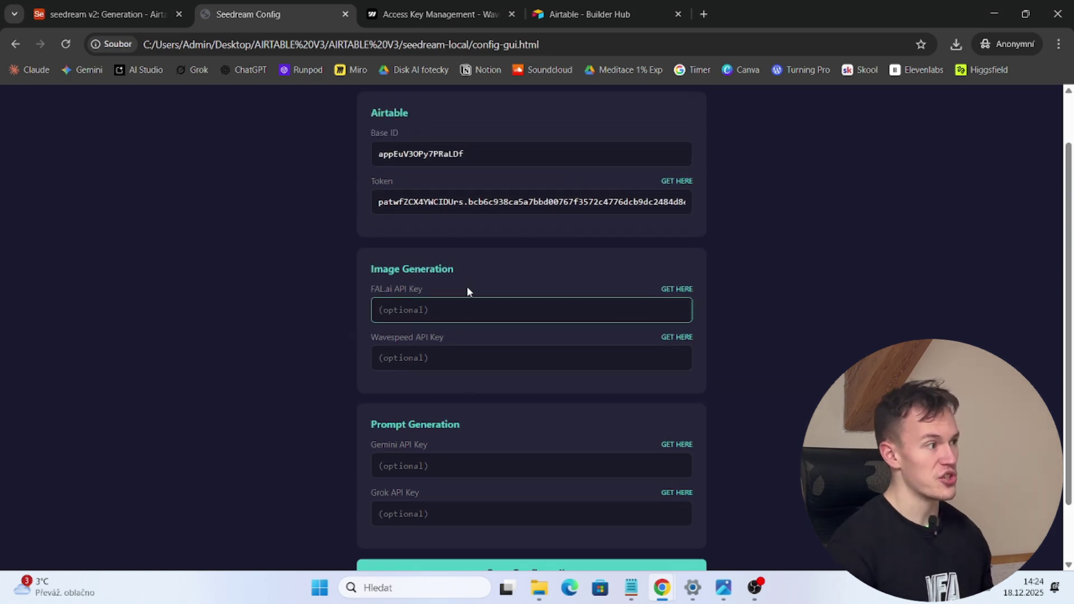
{"action": "key", "text": "ctrl+v"}
Switch to WaveSpeedAI's API Keys page and create an access key named "hfhfg".
{"action": "left_click", "coordinate": [453, 366]}
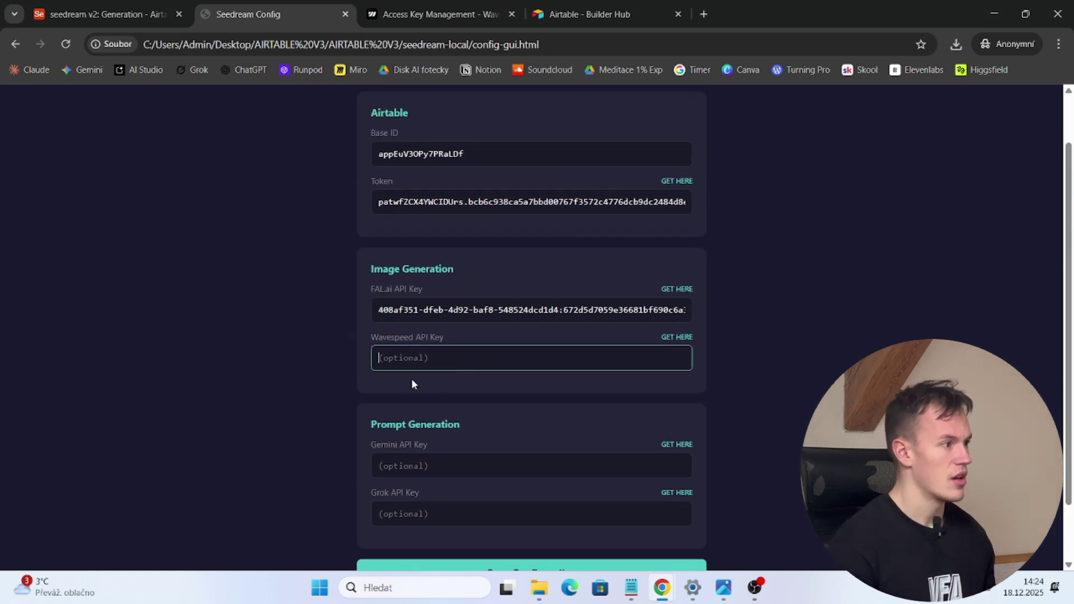
{"action": "left_click_drag", "start_coordinate": [372, 337], "coordinate": [454, 331]}
{"action": "left_click", "coordinate": [459, 336]}
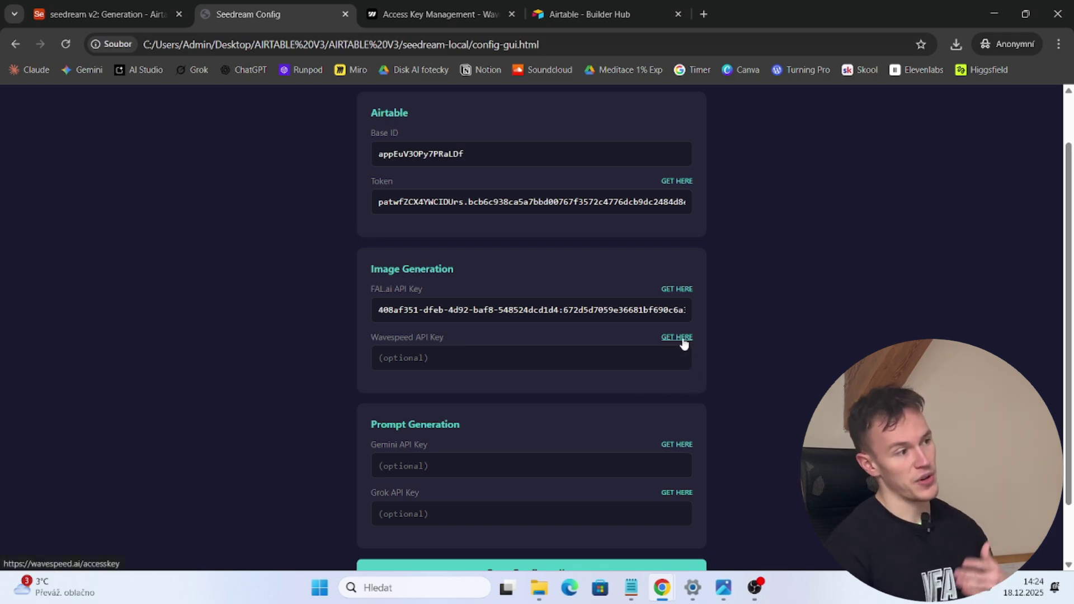
{"action": "key", "text": "alt+Tab"}
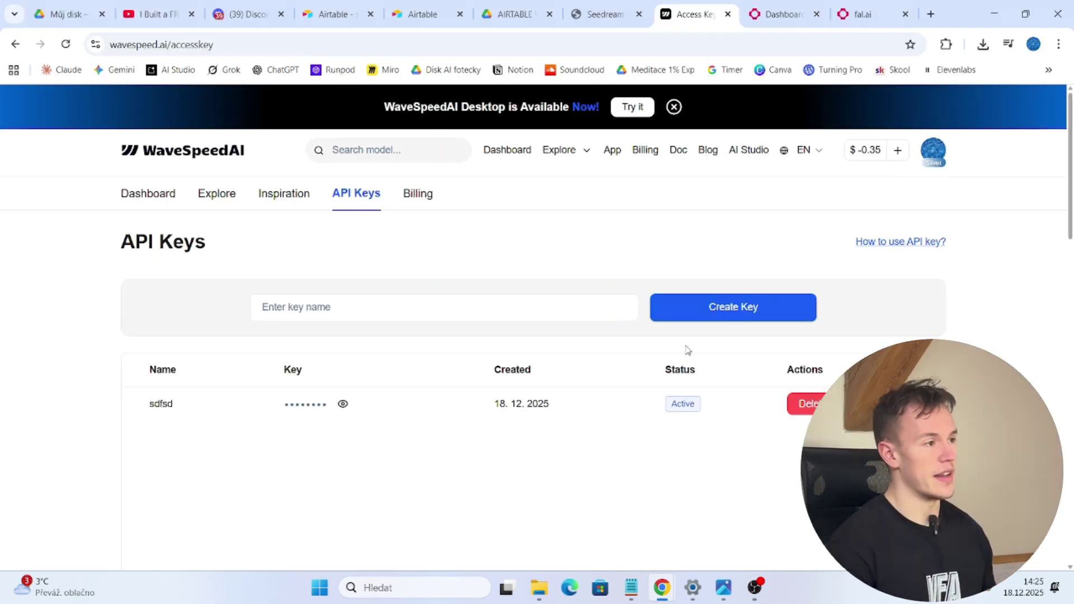
{"action": "left_click", "coordinate": [704, 320]}
{"action": "left_click", "coordinate": [492, 312]}
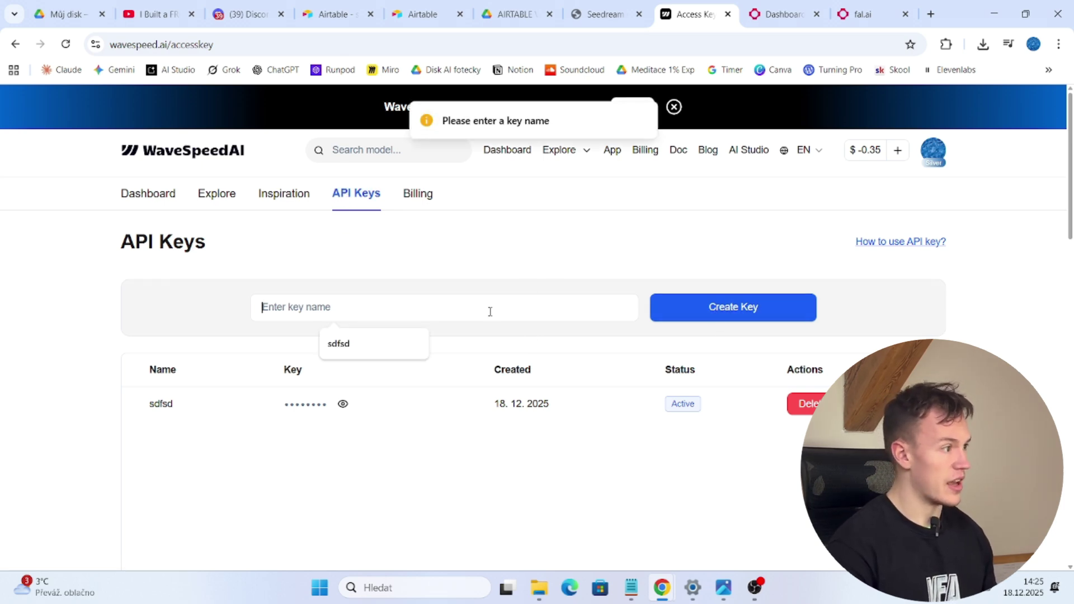
{"action": "type", "text": "hfhfg"}
{"action": "left_click", "coordinate": [696, 318]}
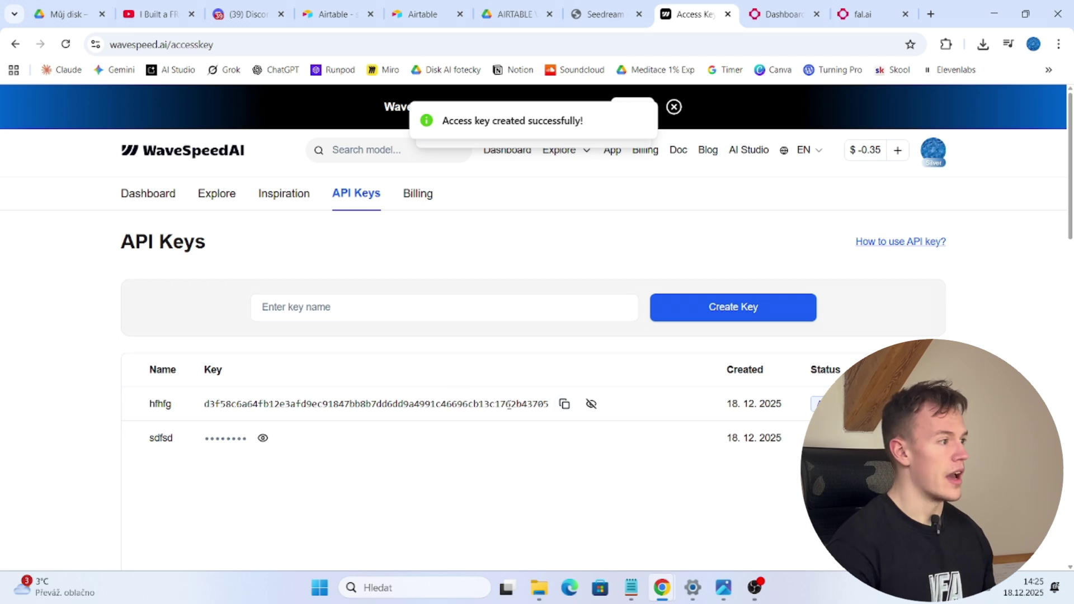
Copy the new WaveSpeedAI key and paste it into the Wavespeed API Key field of Seedream Config.
{"action": "left_click", "coordinate": [565, 404]}
{"action": "key", "text": "alt+Tab"}
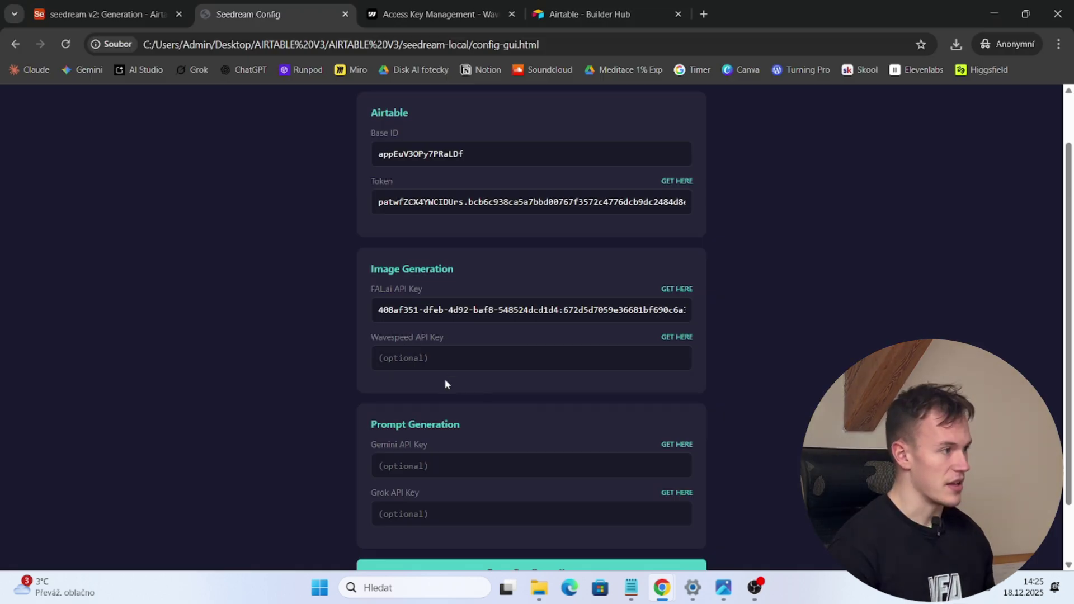
{"action": "left_click", "coordinate": [444, 358]}
{"action": "key", "text": "ctrl+v"}
{"action": "left_click", "coordinate": [817, 377]}
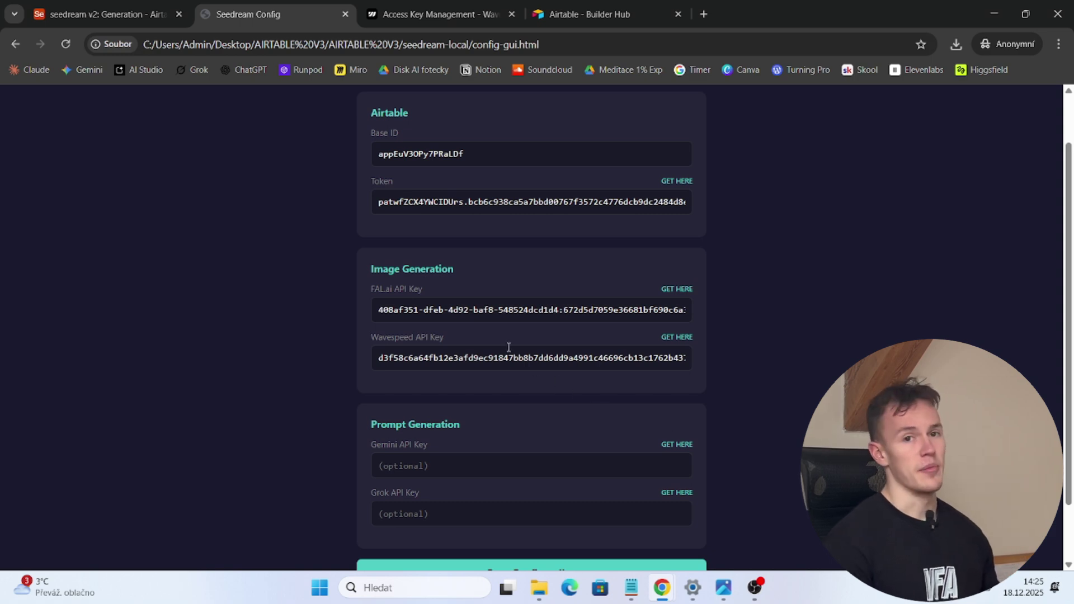
{"action": "left_click_drag", "start_coordinate": [456, 334], "coordinate": [336, 335]}
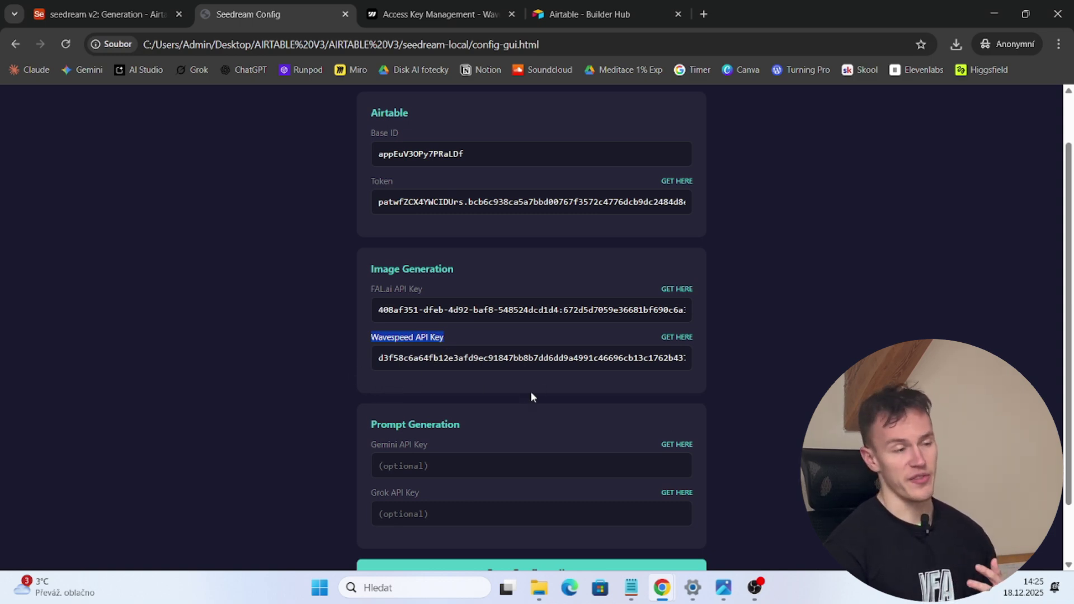
{"action": "left_click_drag", "start_coordinate": [424, 309], "coordinate": [389, 288]}
{"action": "left_click", "coordinate": [422, 290]}
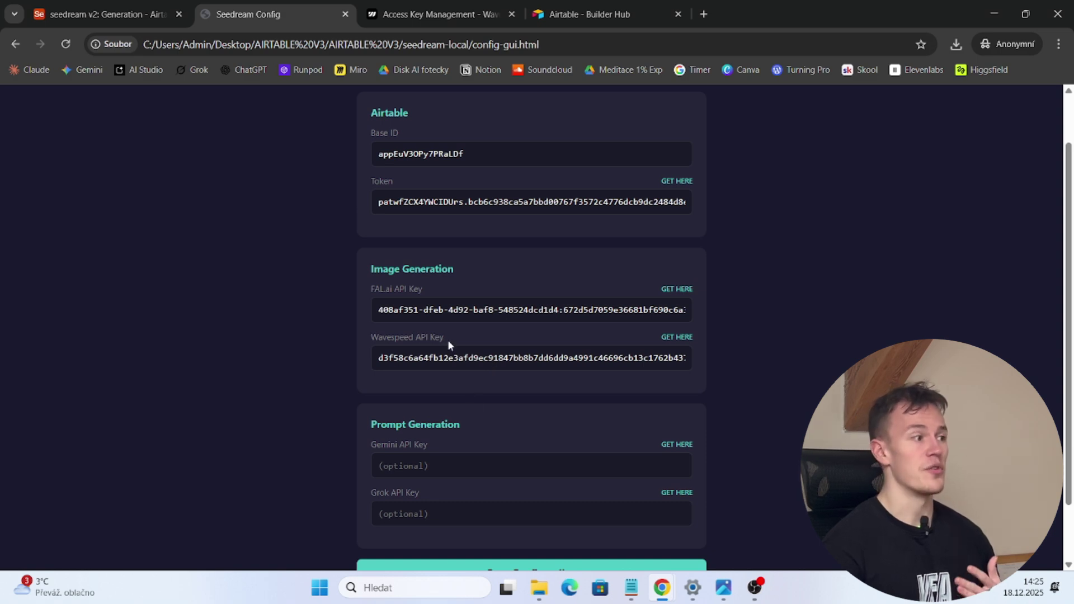
{"action": "left_click", "coordinate": [379, 341]}
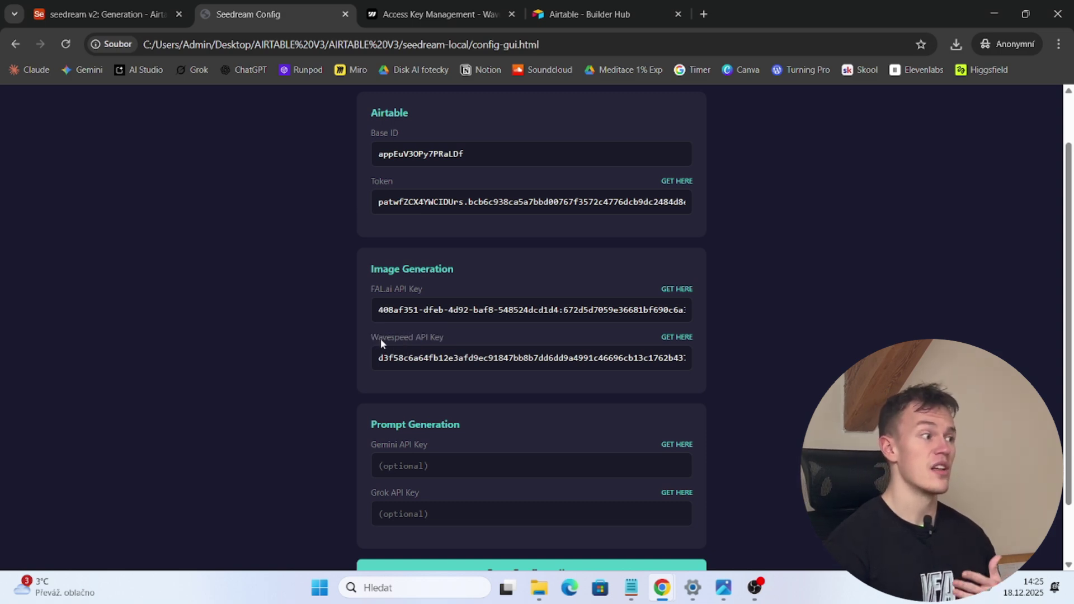
{"action": "left_click_drag", "start_coordinate": [380, 340], "coordinate": [423, 343]}
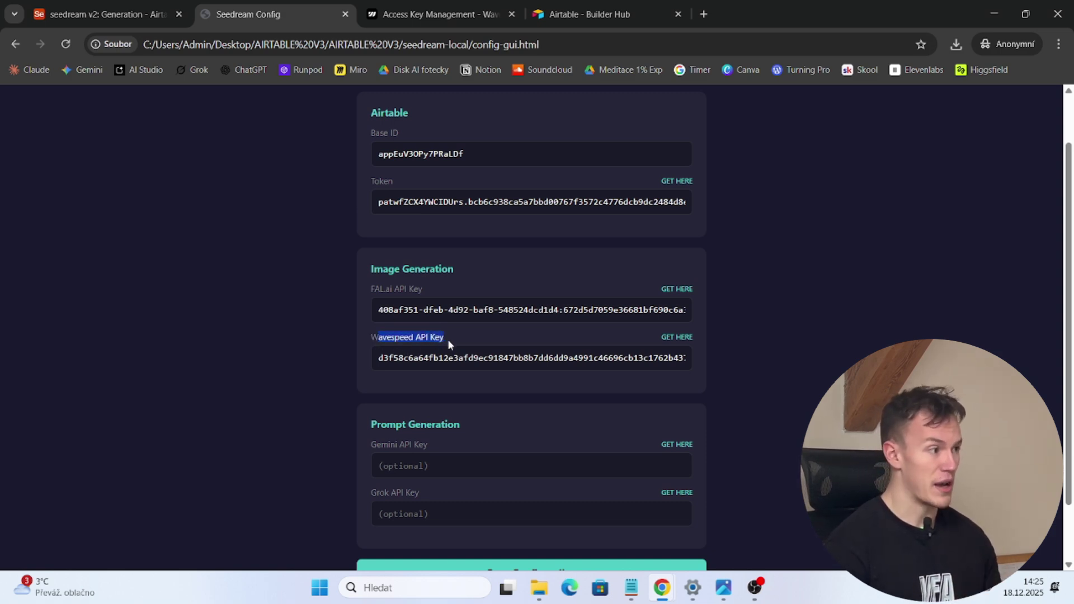
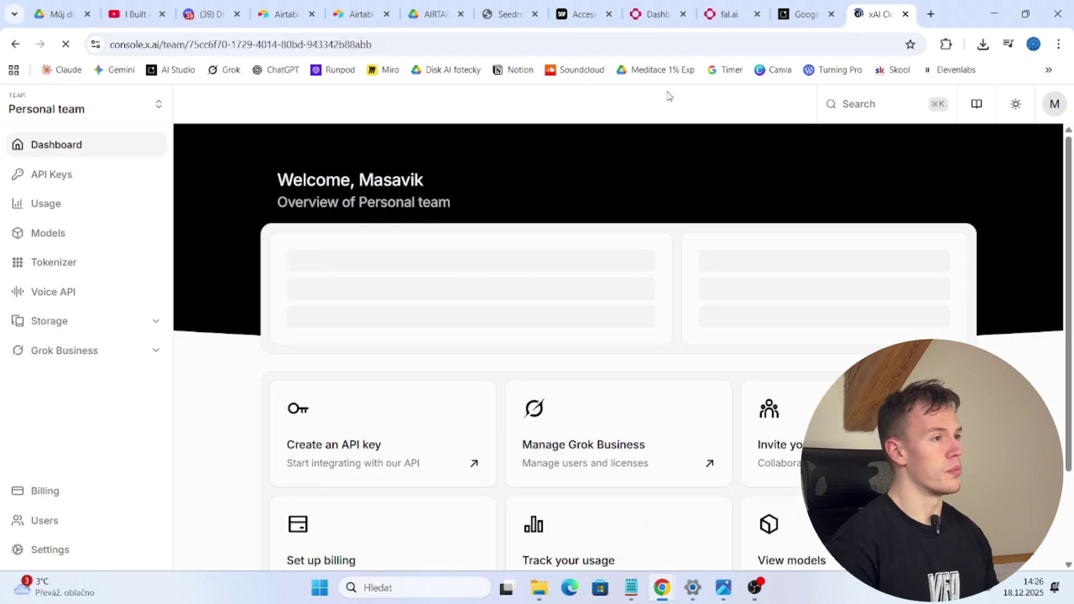
Go to the API Keys page of the xAI console and create an API key named "erterter".
{"action": "left_click", "coordinate": [58, 174]}
{"action": "left_click", "coordinate": [998, 172]}
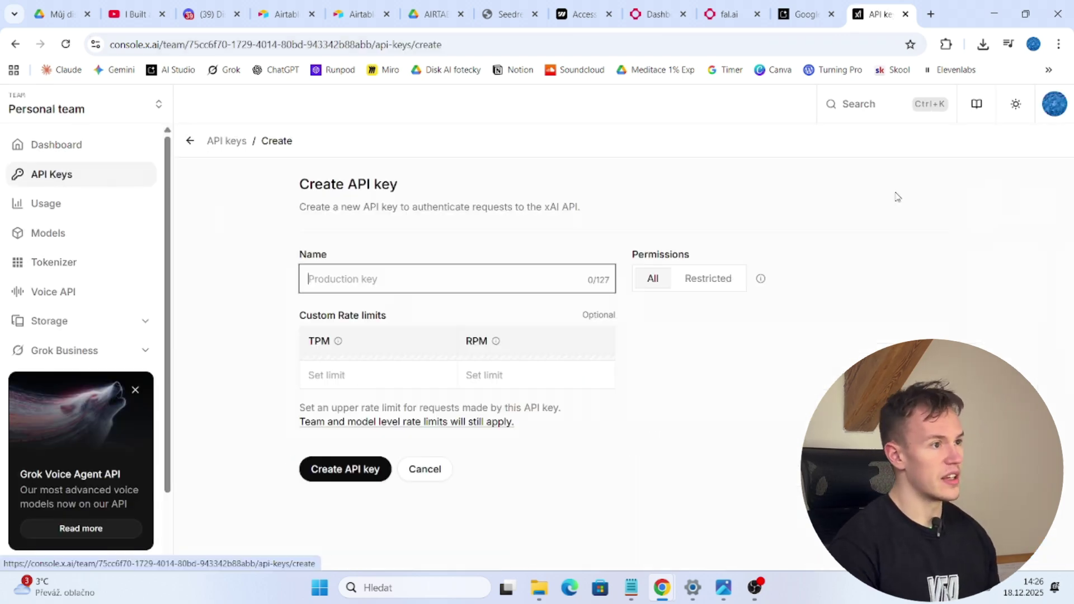
{"action": "left_click", "coordinate": [398, 283]}
{"action": "type", "text": "erterter"}
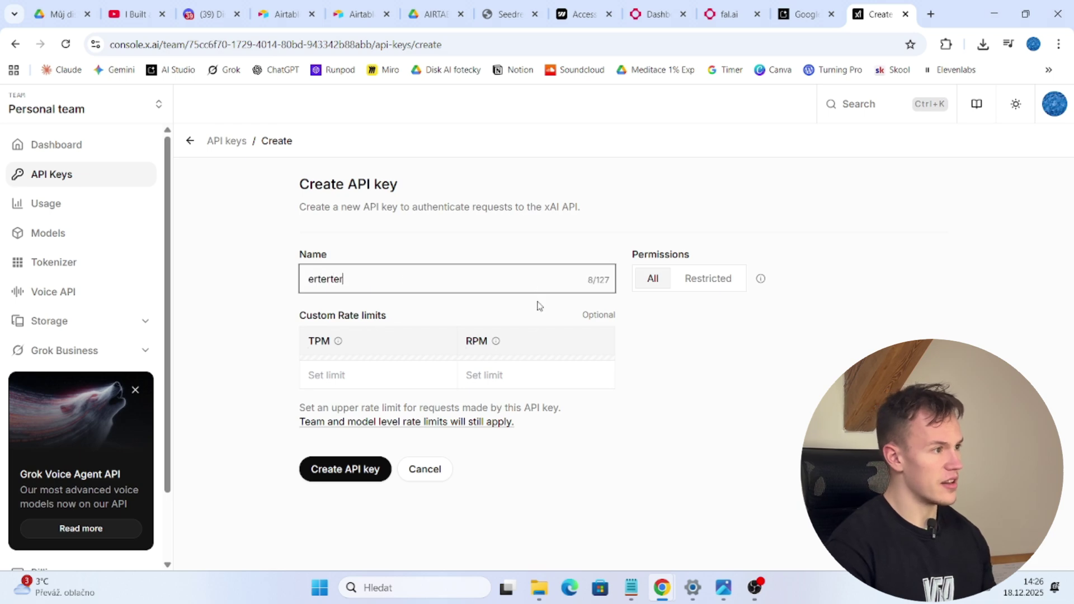
{"action": "left_click", "coordinate": [351, 473]}
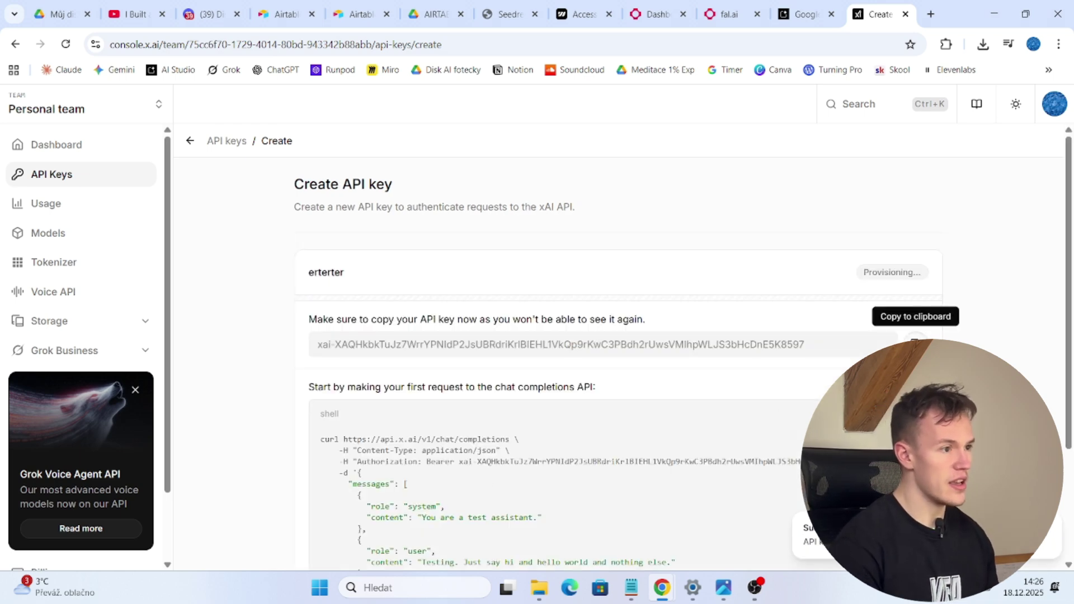
Copy the new xAI key and paste it into the Grok API Key field of Seedream Config.
{"action": "left_click", "coordinate": [914, 342]}
{"action": "key", "text": "alt+Tab"}
{"action": "left_click", "coordinate": [490, 438]}
{"action": "key", "text": "ctrl+v"}
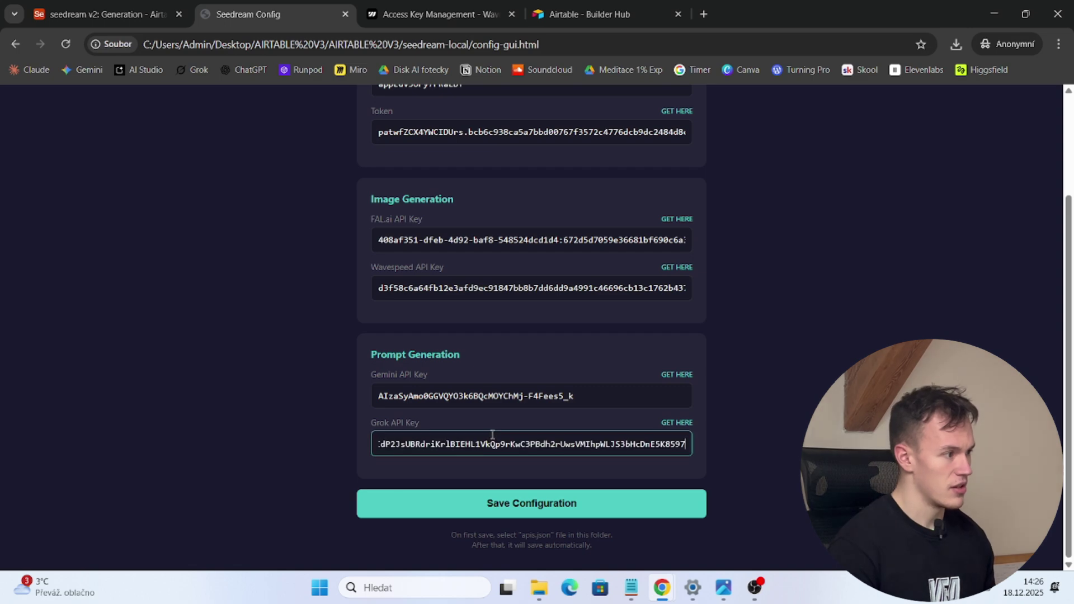
Review the Image Generation and Prompt Generation API key fields in Seedream Config.
{"action": "scroll", "coordinate": [503, 434], "scroll_direction": "up", "scroll_amount": 3}
{"action": "scroll", "coordinate": [373, 255], "scroll_direction": "down", "scroll_amount": 1}
{"action": "left_click_drag", "start_coordinate": [373, 255], "coordinate": [438, 270]}
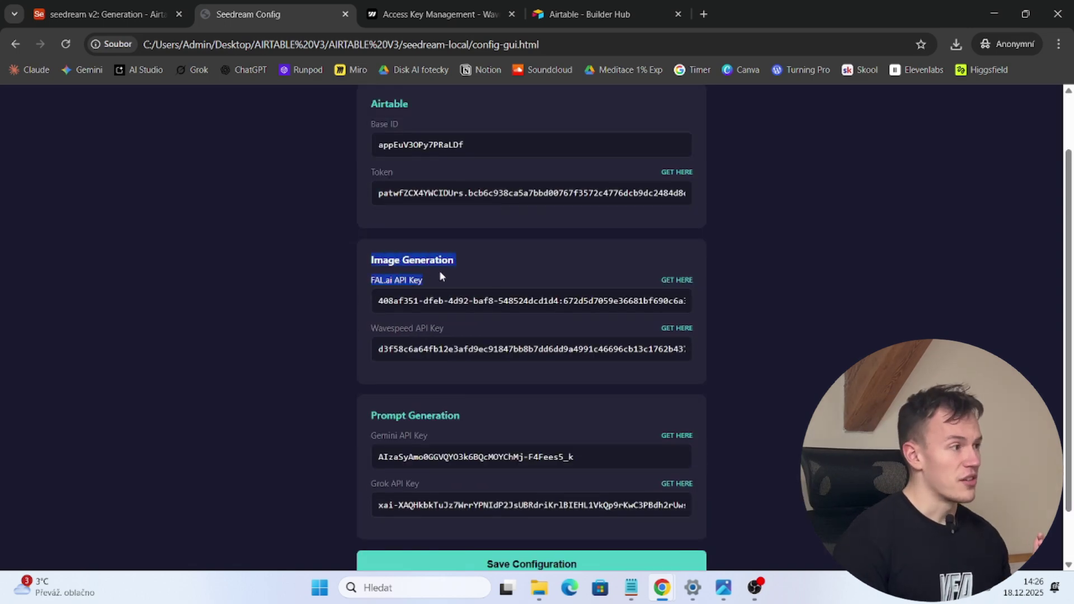
{"action": "left_click", "coordinate": [447, 277]}
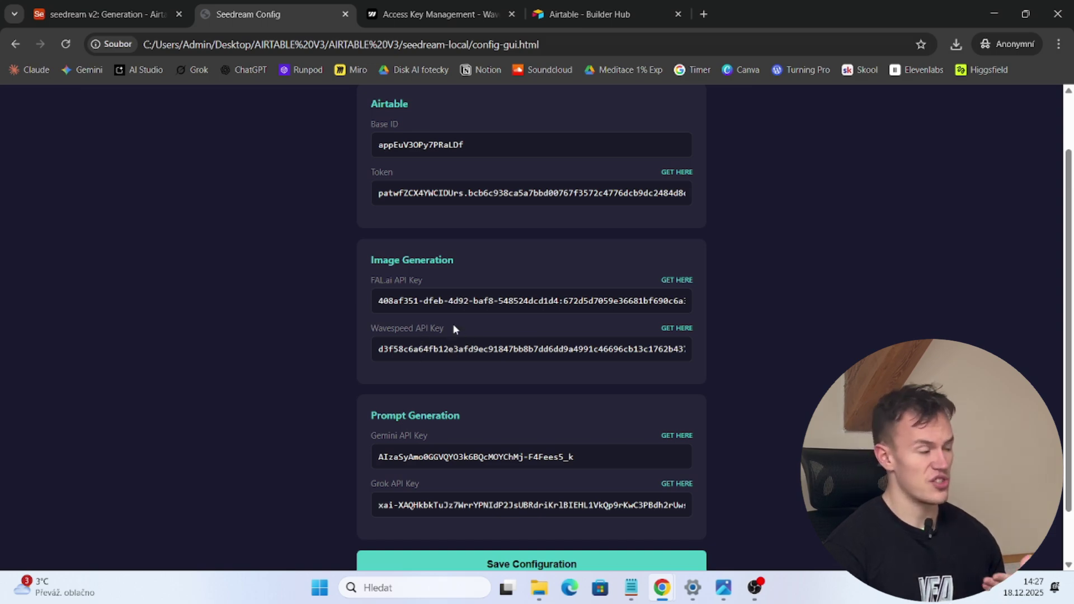
{"action": "scroll", "coordinate": [442, 335], "scroll_direction": "down", "scroll_amount": 1}
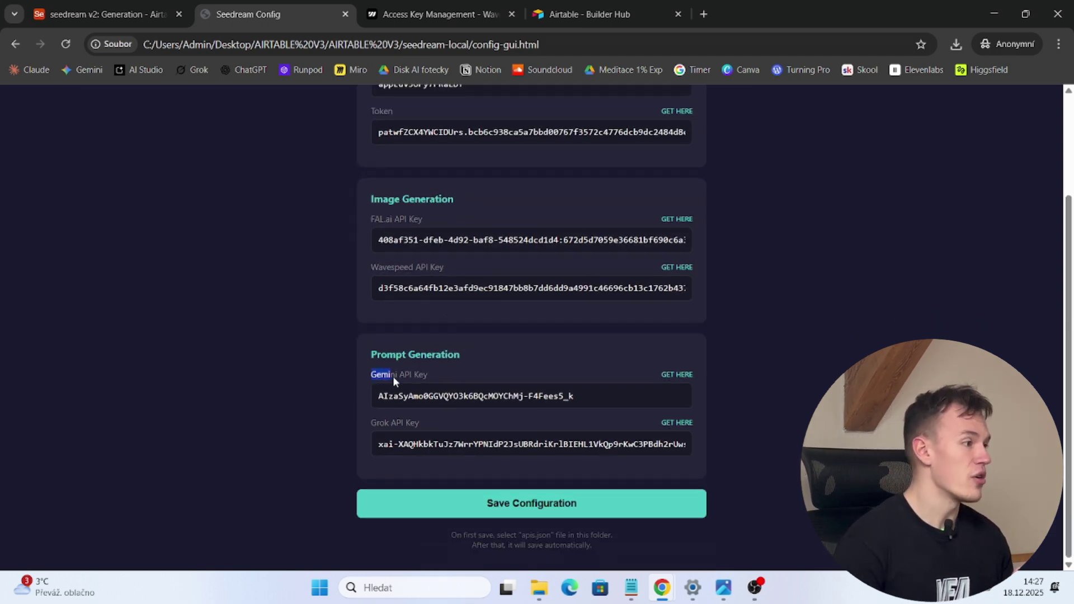
{"action": "left_click", "coordinate": [392, 439]}
{"action": "left_click_drag", "start_coordinate": [369, 428], "coordinate": [424, 419]}
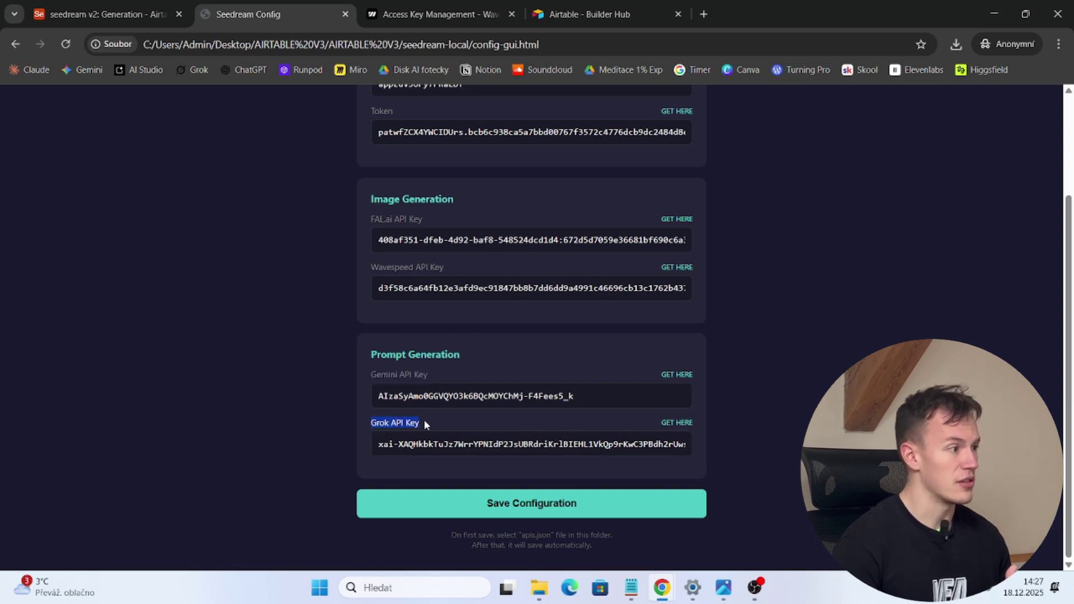
{"action": "left_click", "coordinate": [424, 420]}
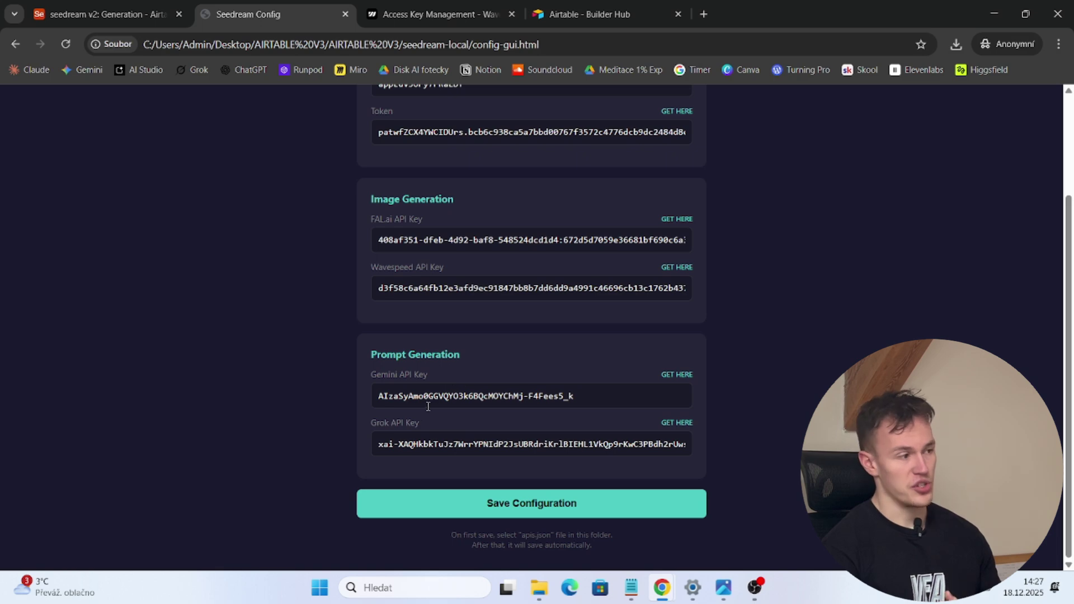
{"action": "left_click", "coordinate": [394, 424]}
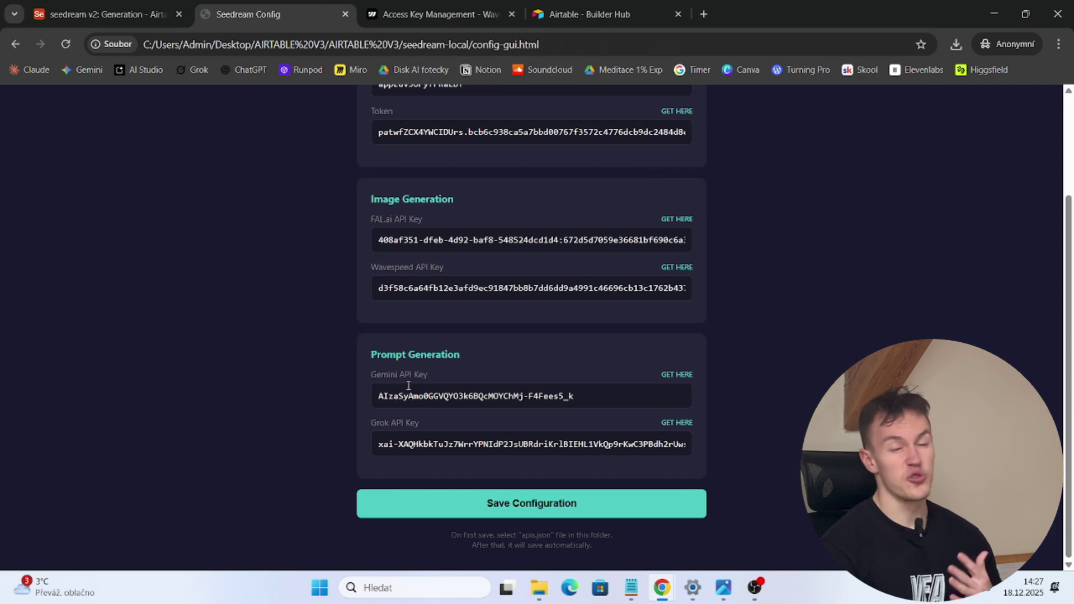
{"action": "left_click_drag", "start_coordinate": [381, 374], "coordinate": [539, 403]}
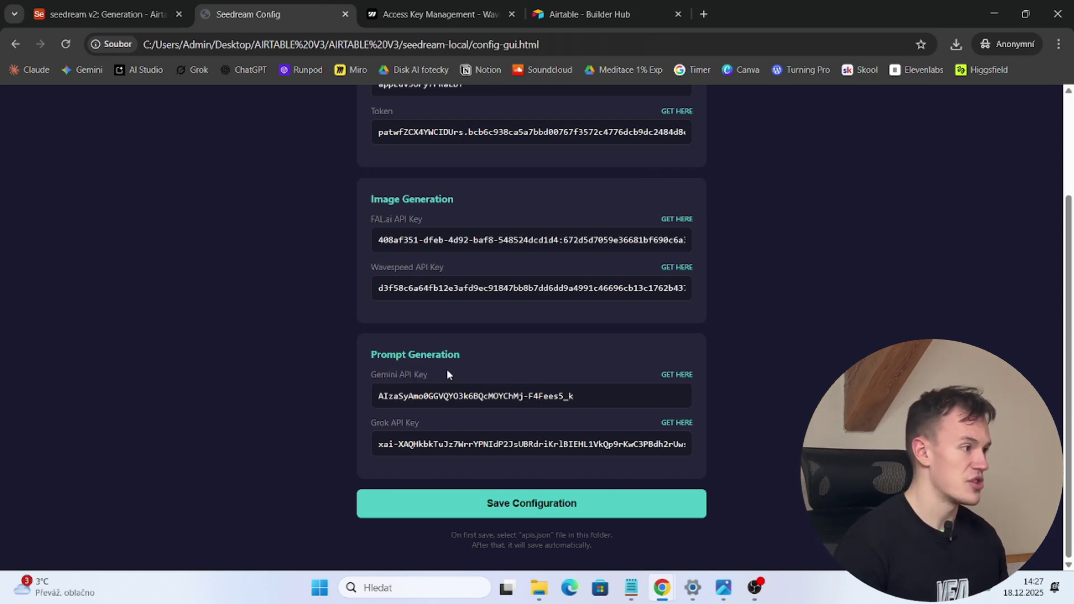
{"action": "left_click_drag", "start_coordinate": [446, 371], "coordinate": [364, 380]}
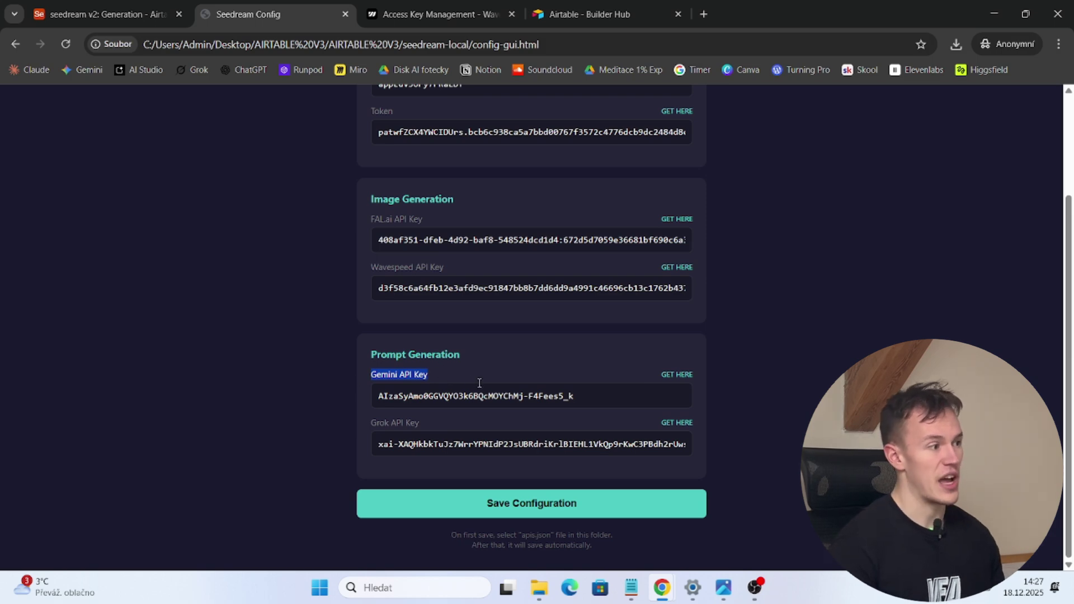
{"action": "left_click", "coordinate": [452, 377]}
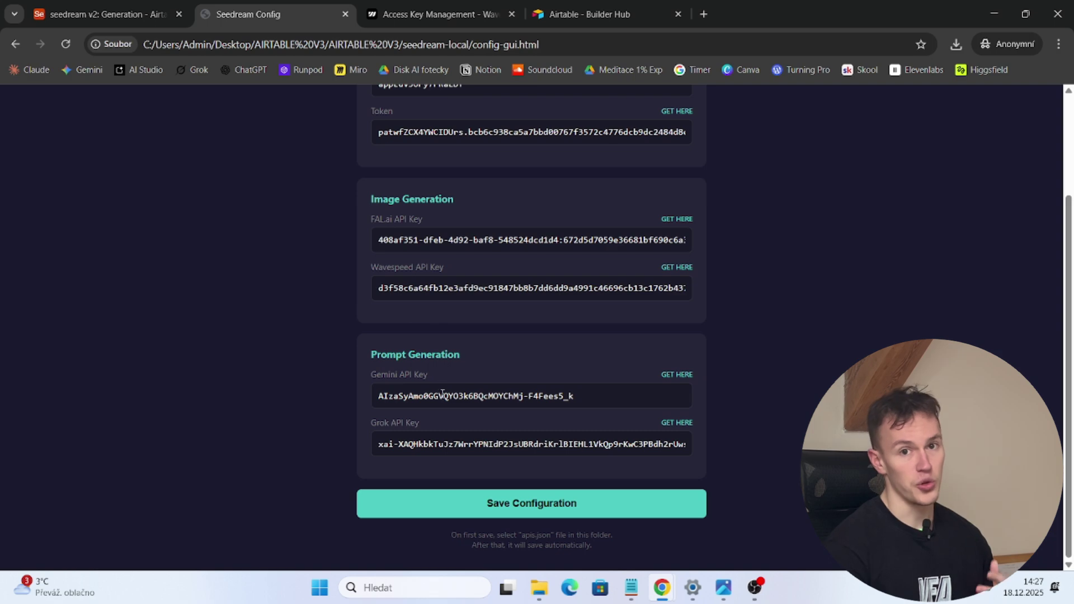
Save the configuration as apis.json in the seedream-local folder inside the desktop's nested AIRTABLE V3 folders, replacing the existing file.
{"action": "left_click", "coordinate": [536, 504]}
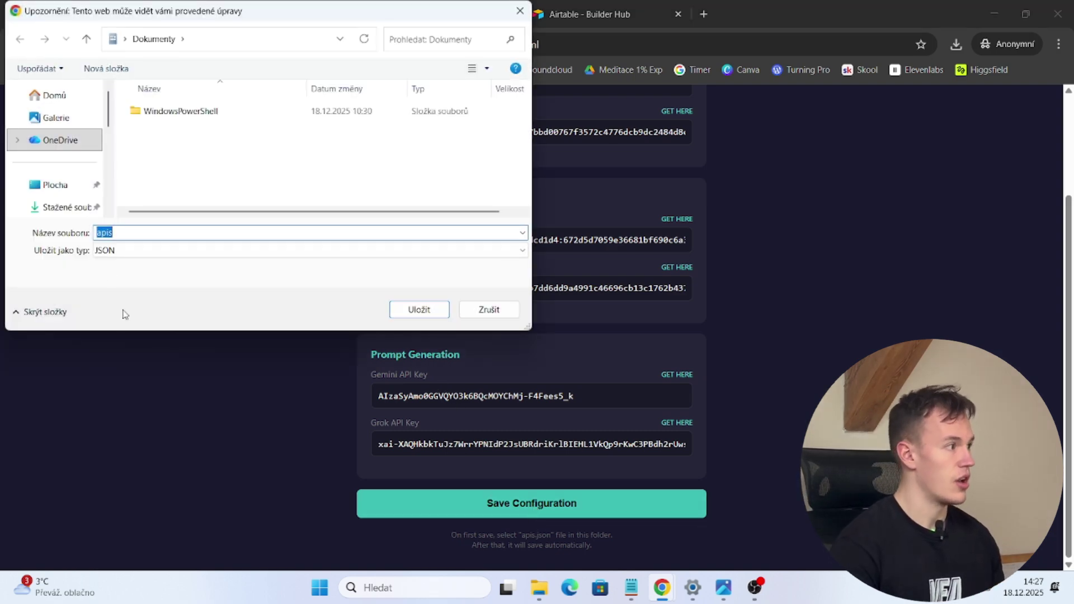
{"action": "left_click", "coordinate": [60, 187]}
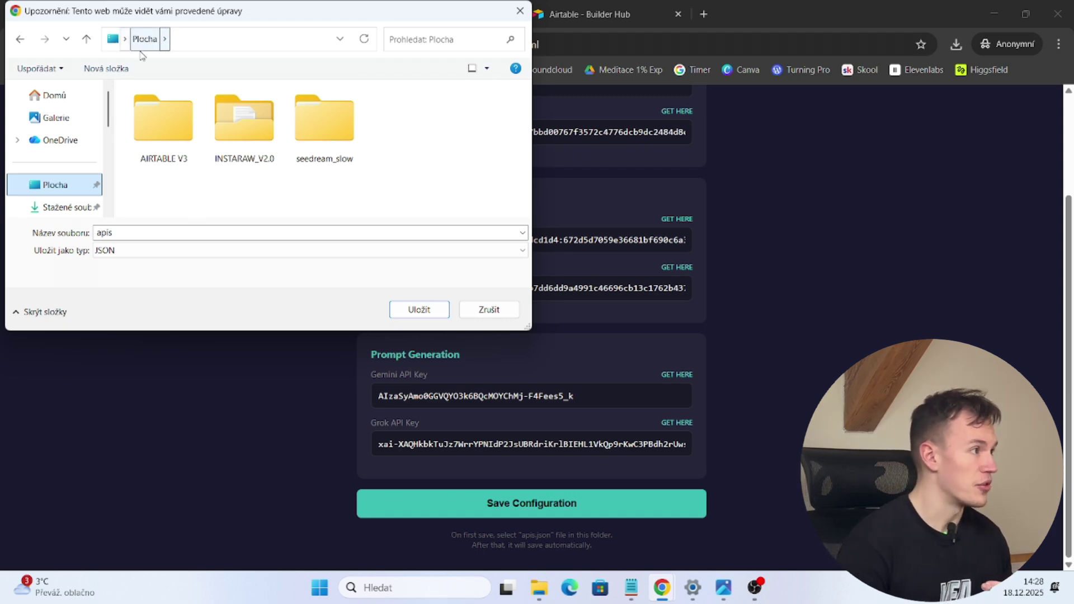
{"action": "double_click", "coordinate": [180, 147]}
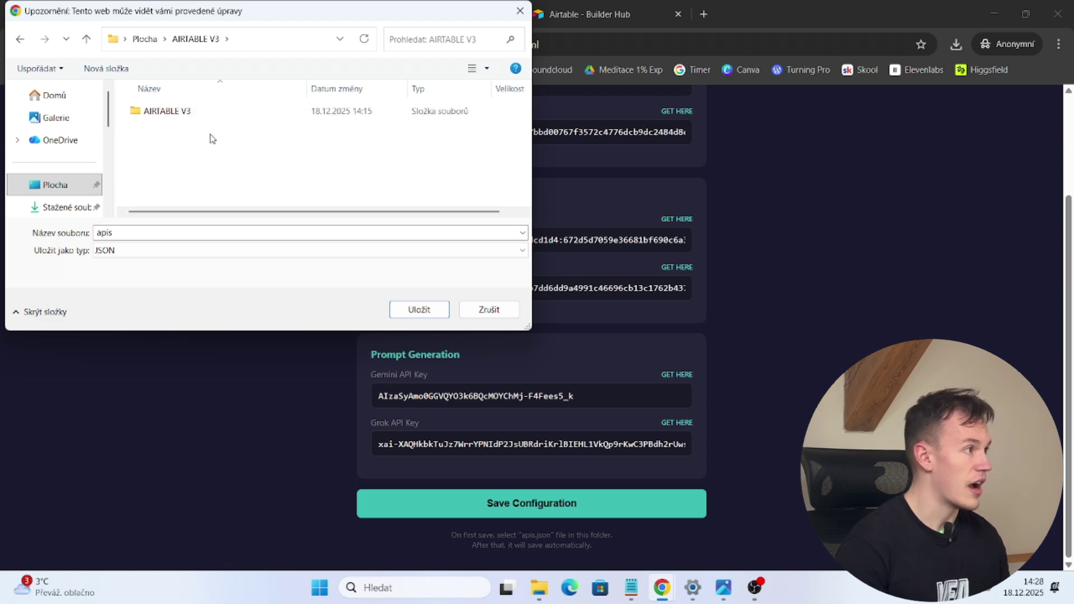
{"action": "double_click", "coordinate": [179, 115]}
{"action": "left_click", "coordinate": [190, 115]}
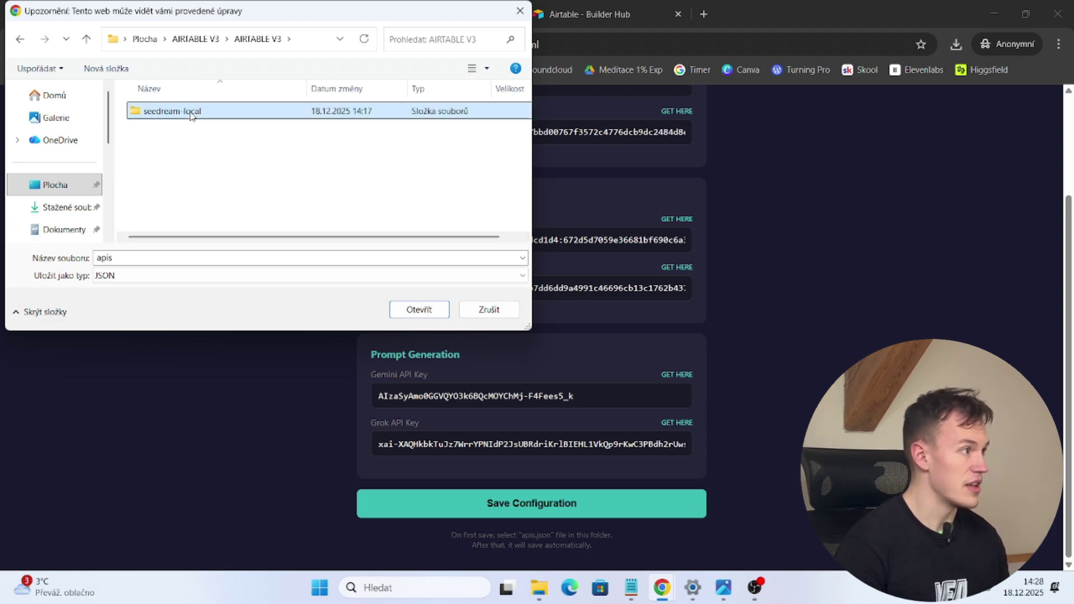
{"action": "double_click", "coordinate": [191, 115]}
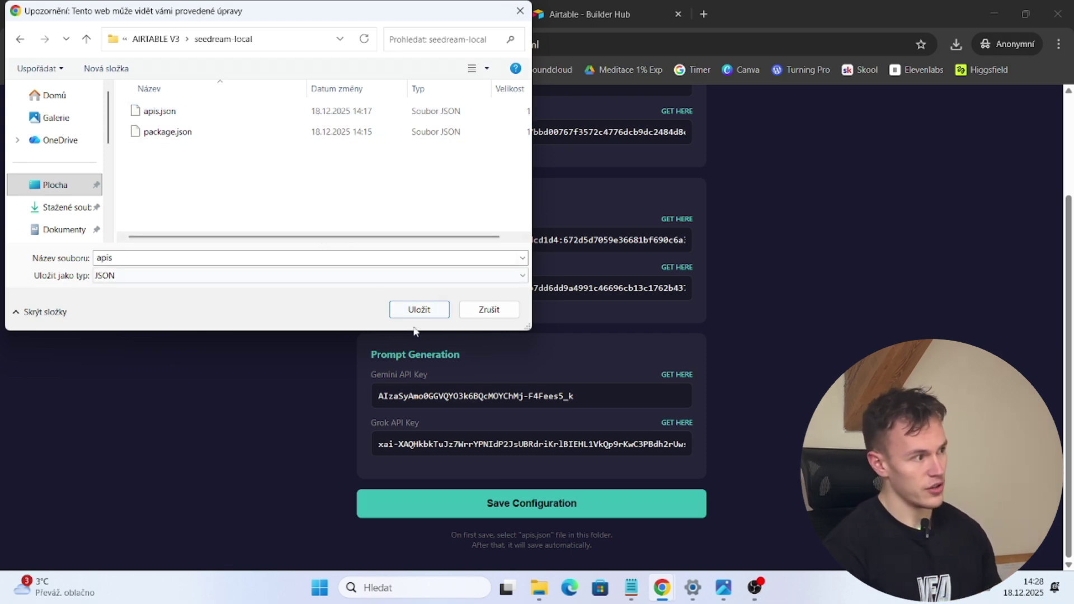
{"action": "left_click", "coordinate": [429, 312]}
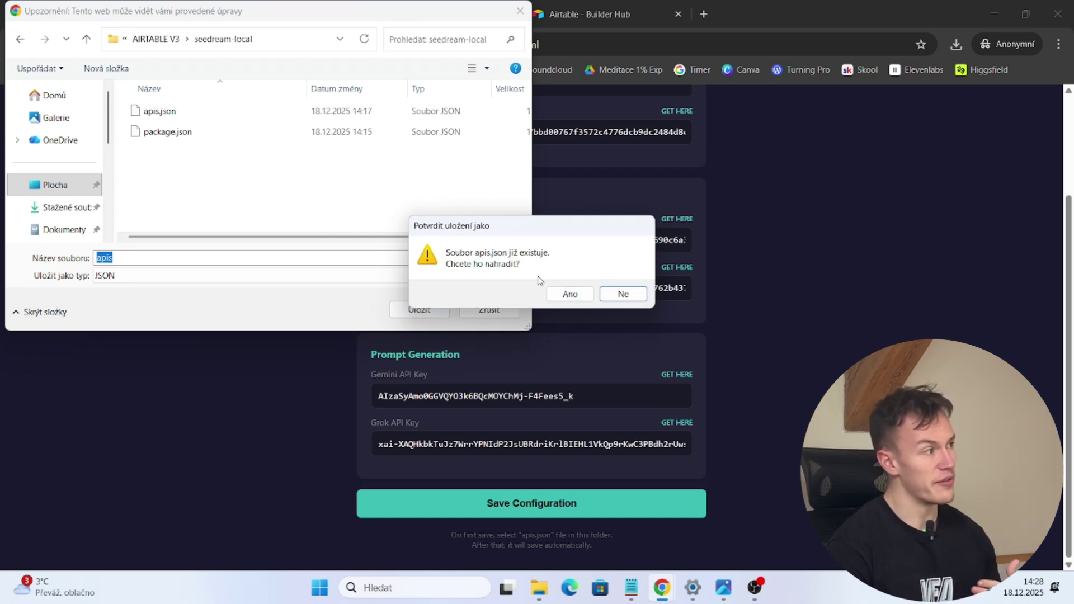
{"action": "left_click", "coordinate": [575, 295]}
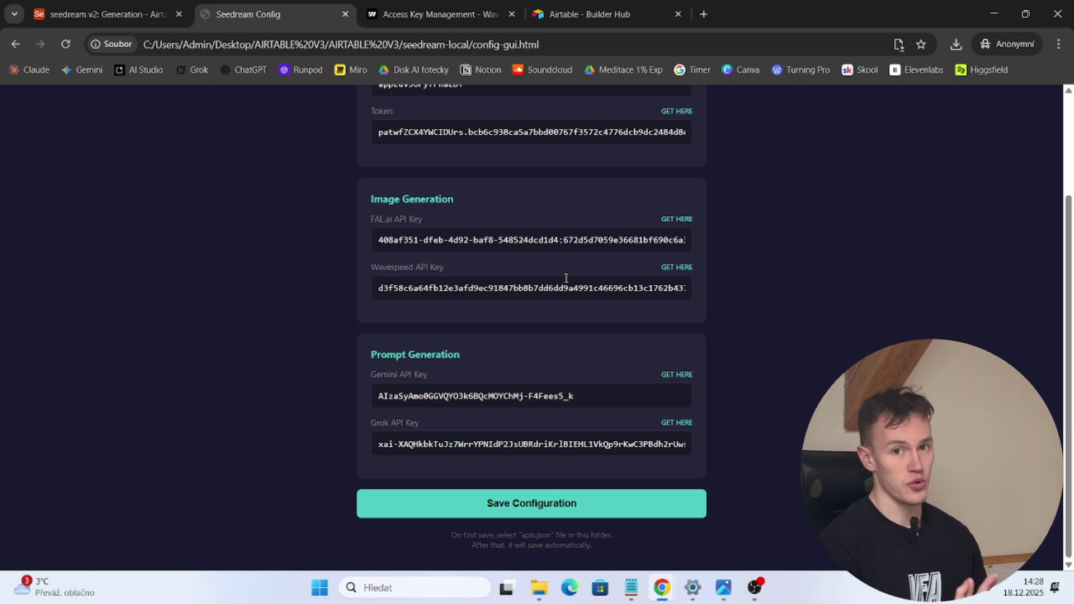
Switch to the seedream v2 base in Airtable and delete records 3 to 7 from the Generation table.
{"action": "key", "text": "ctrl+shift+Tab"}
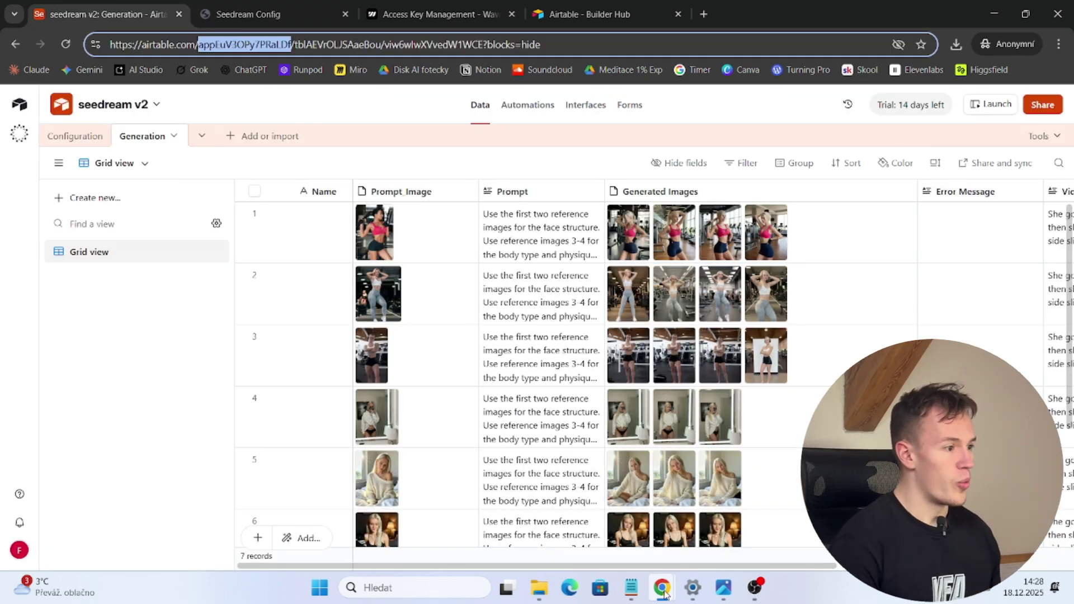
{"action": "left_click", "coordinate": [627, 568]}
{"action": "scroll", "coordinate": [626, 559], "scroll_direction": "right", "scroll_amount": 2}
{"action": "scroll", "coordinate": [559, 537], "scroll_direction": "left", "scroll_amount": 2}
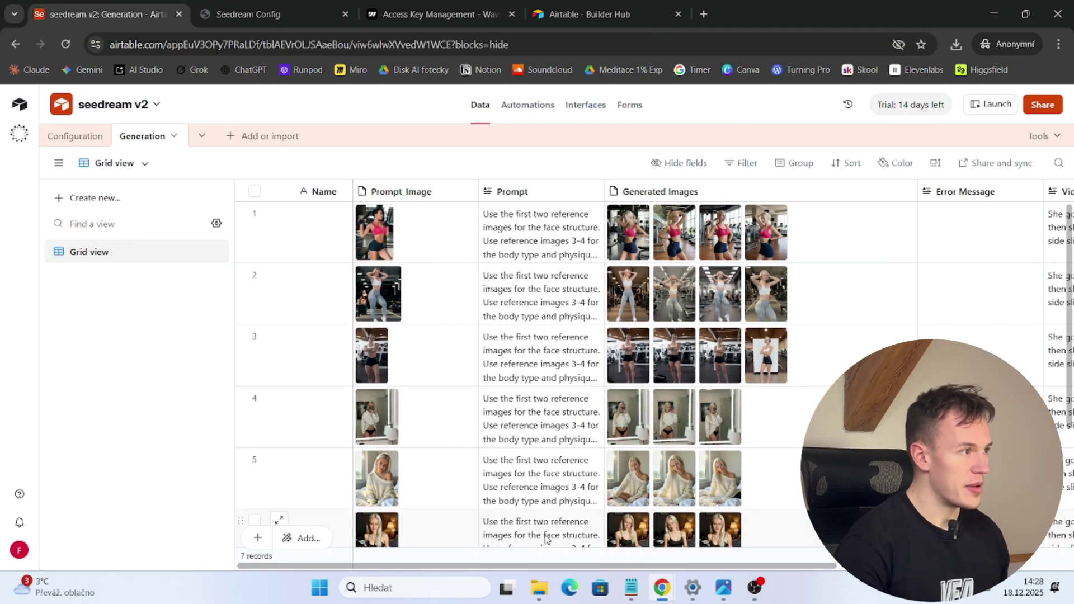
{"action": "left_click", "coordinate": [331, 369]}
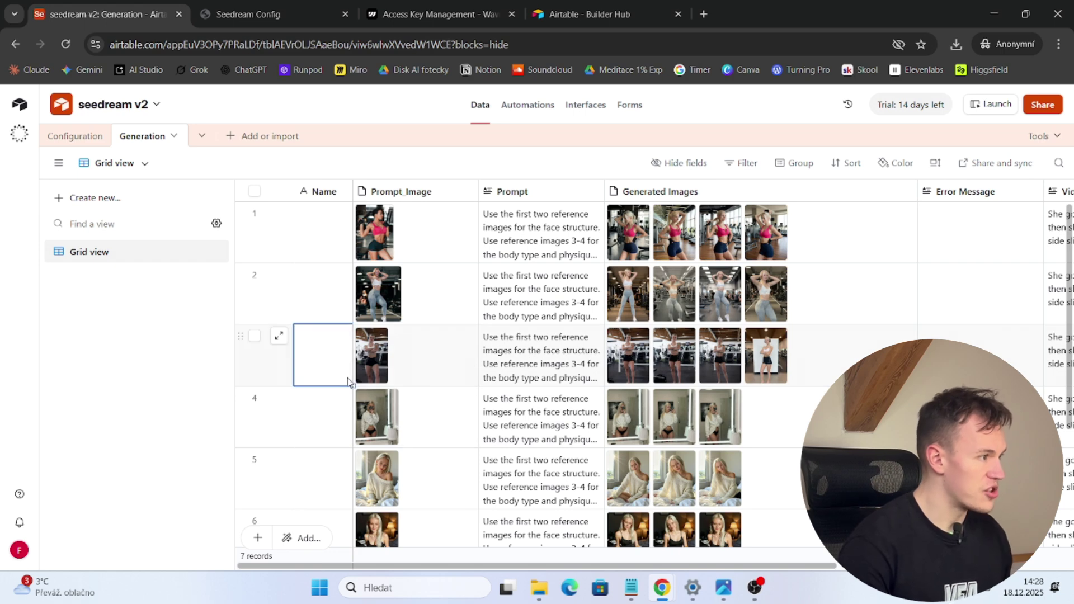
{"action": "scroll", "coordinate": [371, 399], "scroll_direction": "down", "scroll_amount": 1}
{"action": "scroll", "coordinate": [371, 399], "scroll_direction": "down", "scroll_amount": 2}
{"action": "left_click", "coordinate": [328, 408], "text": "shift"}
{"action": "scroll", "coordinate": [328, 407], "scroll_direction": "up", "scroll_amount": 3}
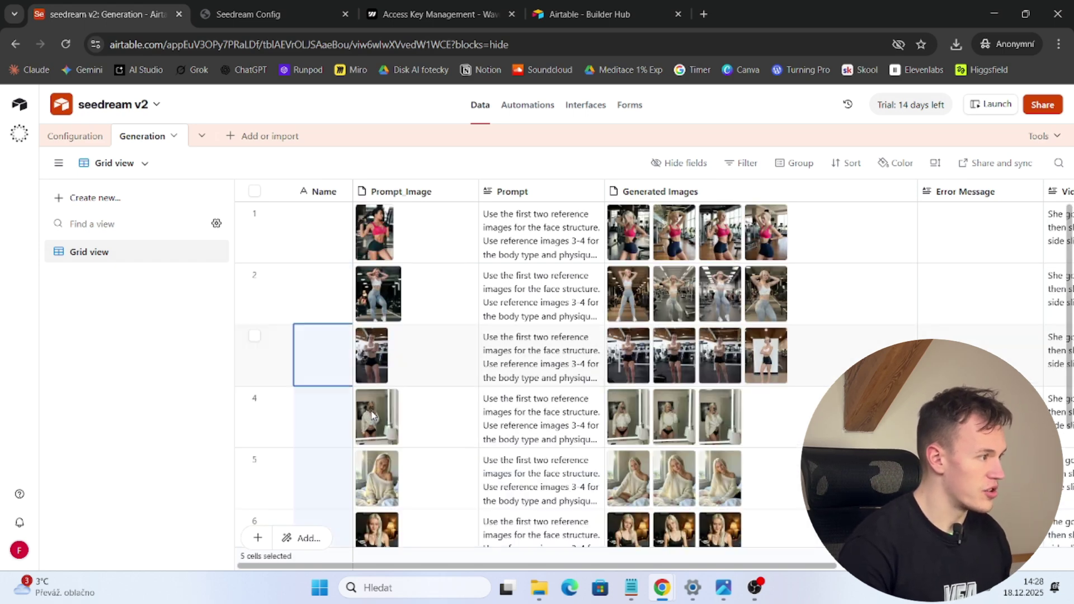
{"action": "right_click", "coordinate": [312, 360]}
{"action": "left_click", "coordinate": [399, 416]}
Clear all cells of the Generated Images and Prompt columns in the Generation table.
{"action": "scroll", "coordinate": [835, 565], "scroll_direction": "right", "scroll_amount": 5}
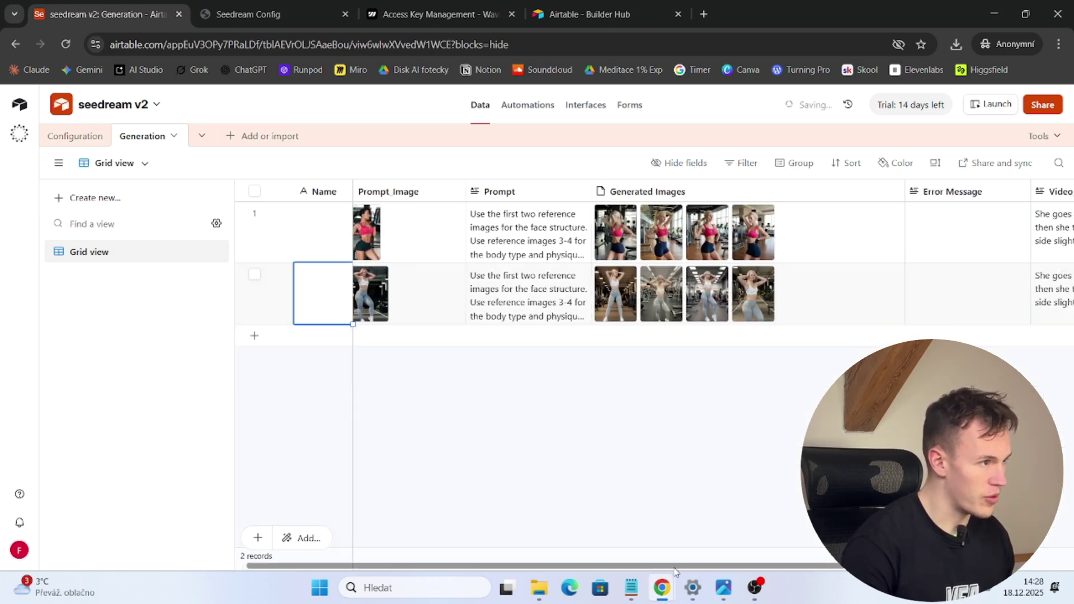
{"action": "scroll", "coordinate": [836, 565], "scroll_direction": "left", "scroll_amount": 5}
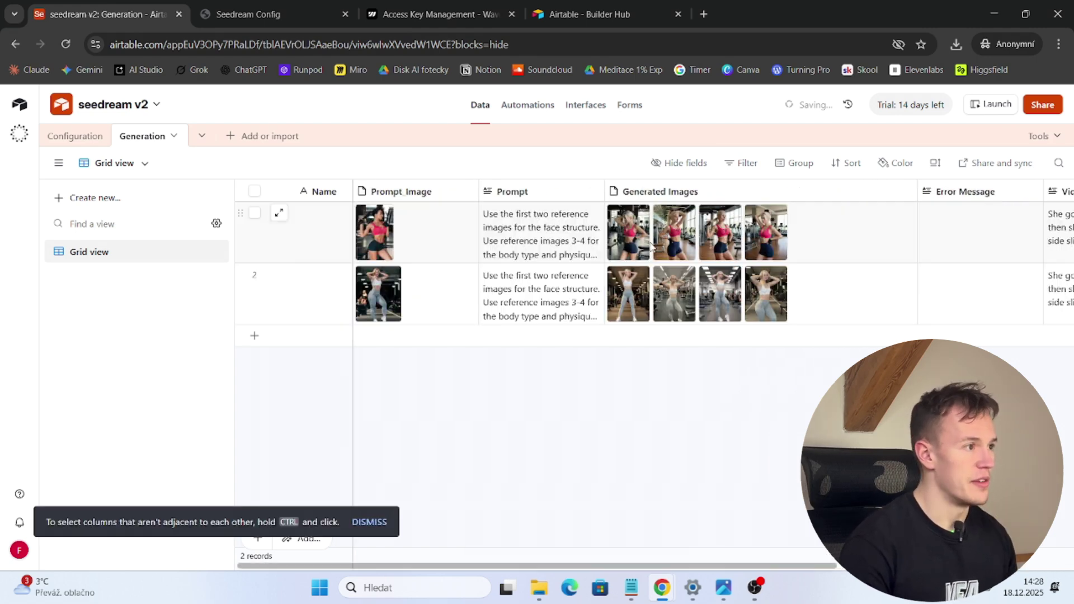
{"action": "left_click", "coordinate": [693, 195]}
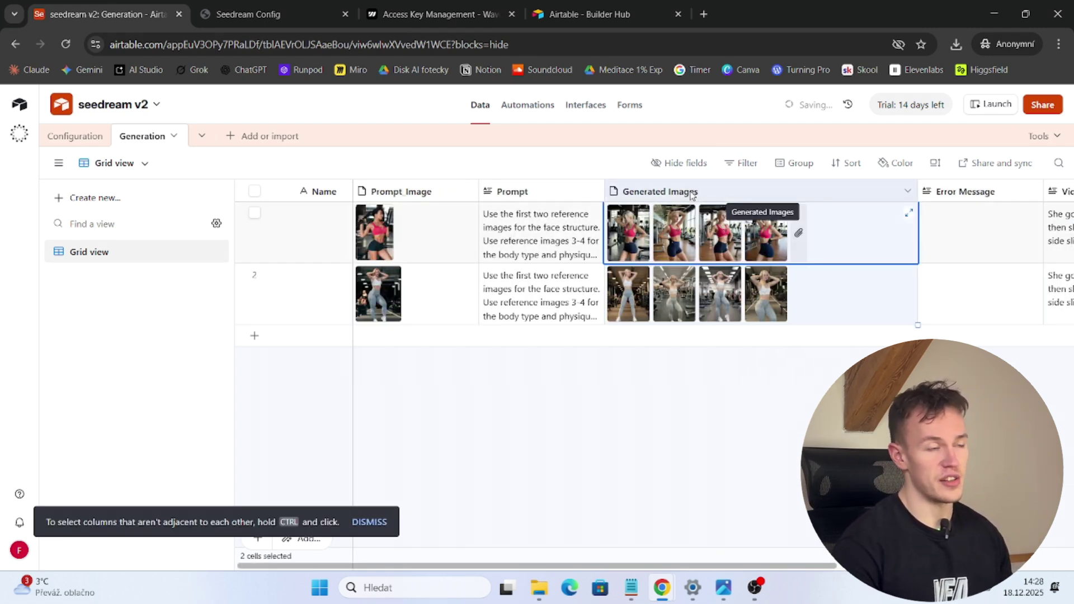
{"action": "key", "text": "Escape"}
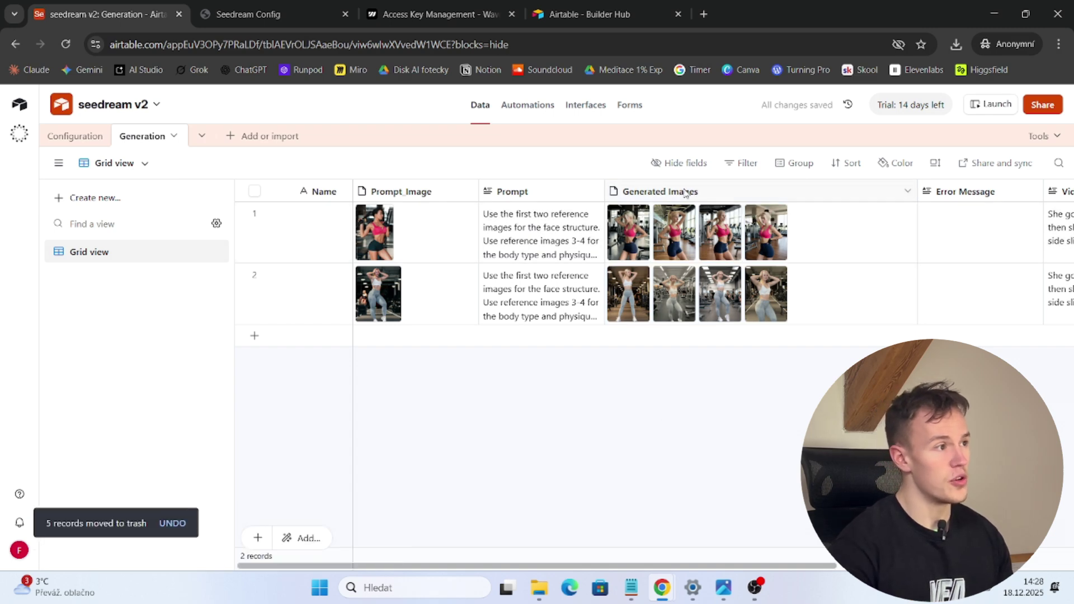
{"action": "left_click", "coordinate": [676, 196]}
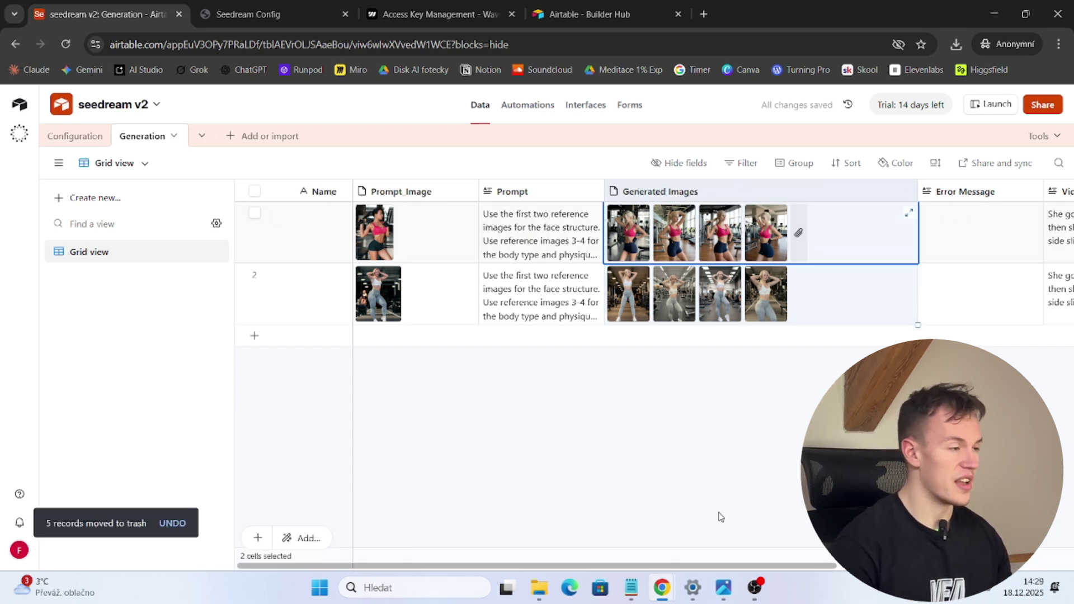
{"action": "key", "text": "Delete"}
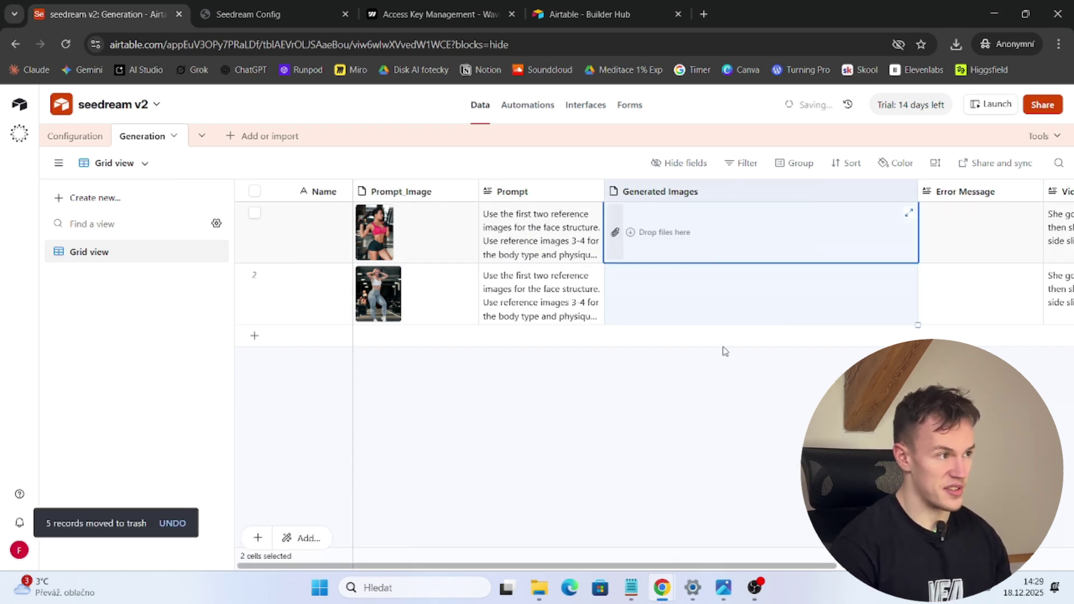
{"action": "left_click", "coordinate": [520, 226]}
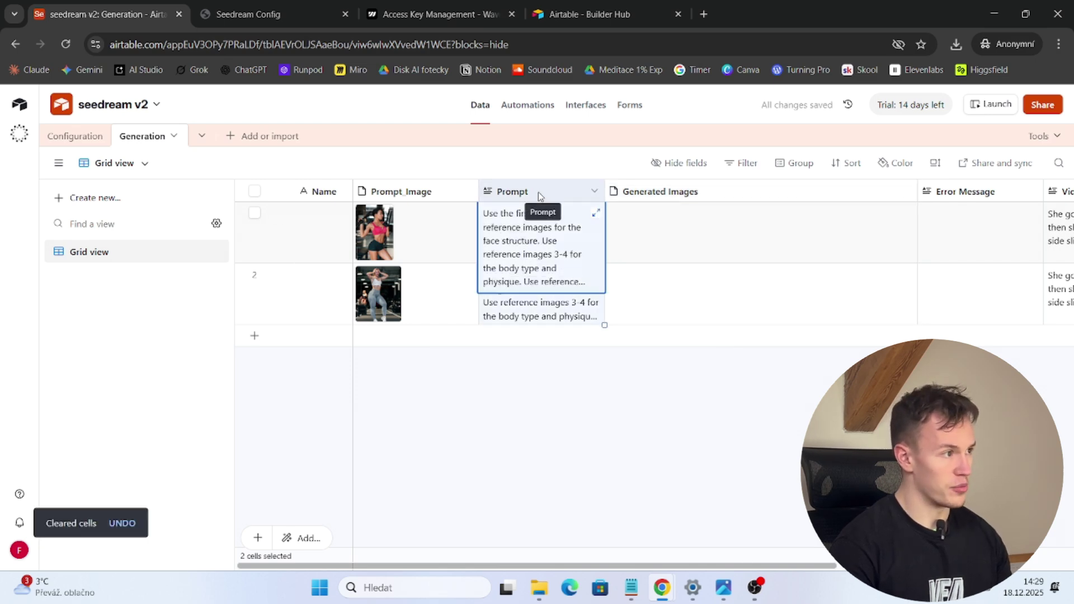
{"action": "left_click", "coordinate": [538, 193]}
{"action": "key", "text": "Delete"}
In the Configuration table, set the record's API_Provider to FAL.ai Seedream.
{"action": "left_click", "coordinate": [75, 136]}
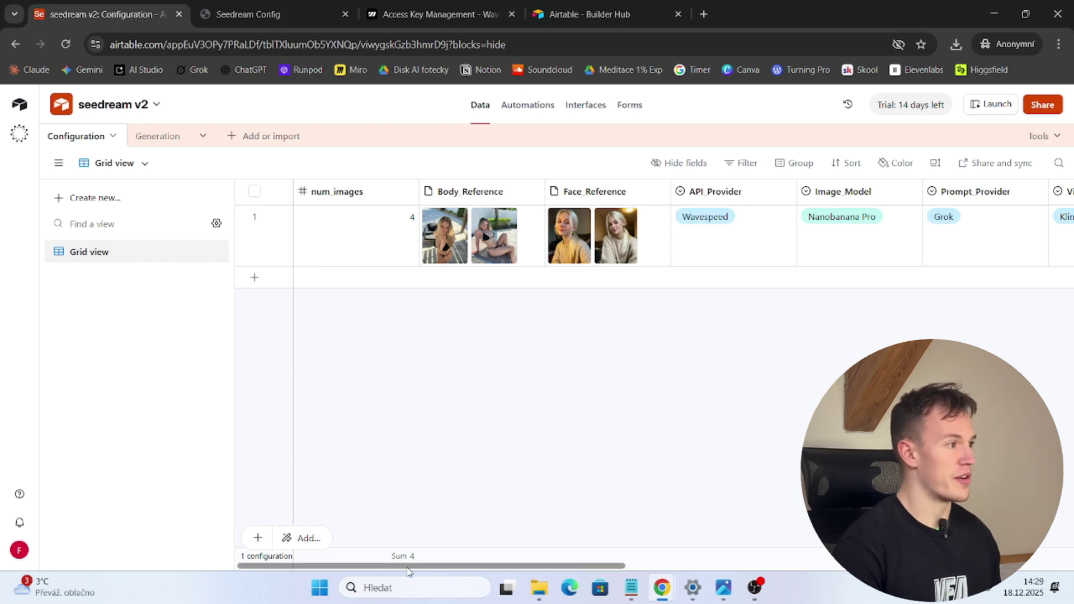
{"action": "scroll", "coordinate": [408, 570], "scroll_direction": "right", "scroll_amount": 1}
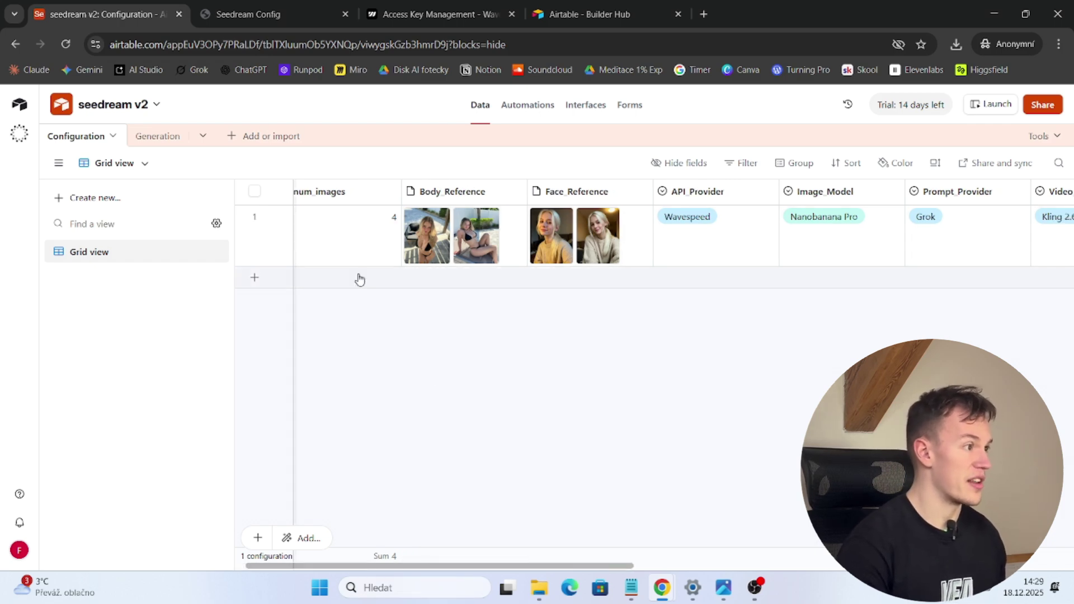
{"action": "scroll", "coordinate": [598, 572], "scroll_direction": "right", "scroll_amount": 5}
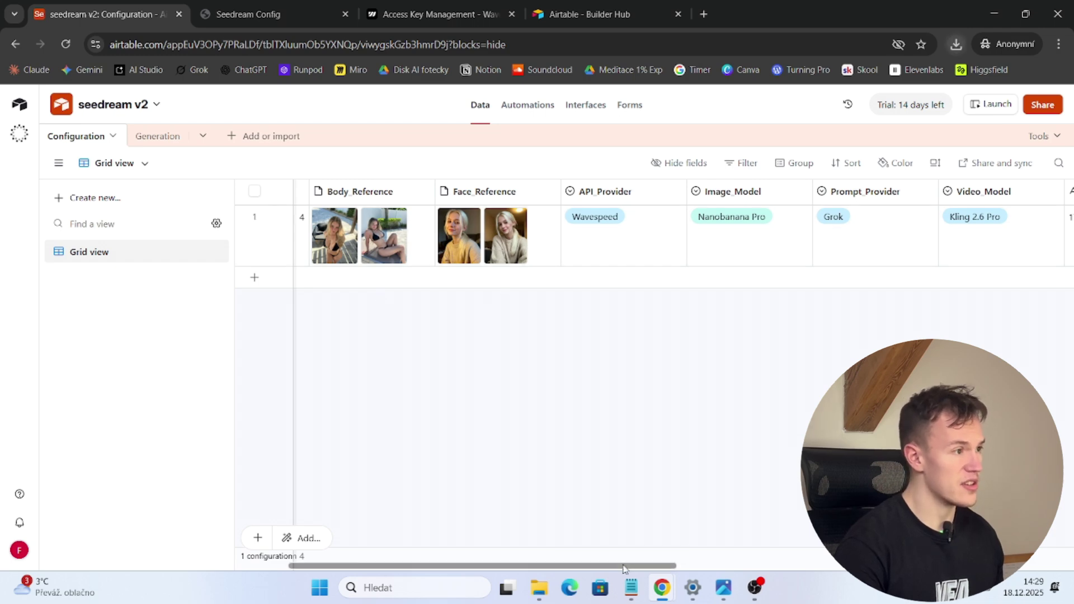
{"action": "scroll", "coordinate": [627, 563], "scroll_direction": "right", "scroll_amount": 10}
{"action": "left_click", "coordinate": [428, 229]}
{"action": "left_click", "coordinate": [436, 221]}
{"action": "left_click", "coordinate": [435, 295]}
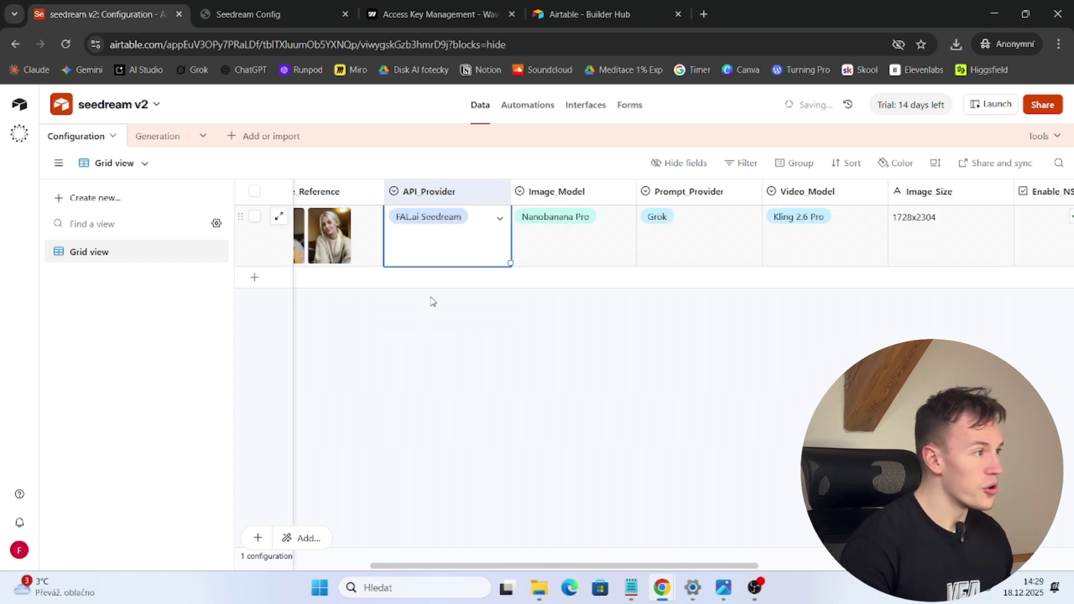
Choose Nanobanana Pro as the Image_Model and Grok as the Prompt_Provider in the configuration record.
{"action": "left_click_drag", "start_coordinate": [682, 566], "coordinate": [705, 567]}
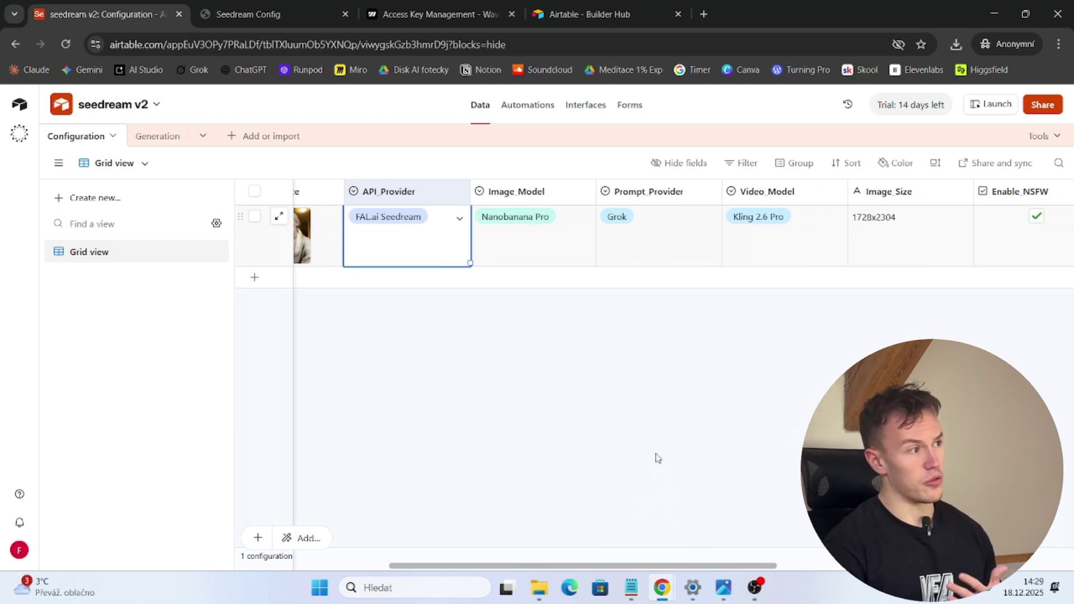
{"action": "left_click", "coordinate": [532, 229]}
{"action": "left_click", "coordinate": [532, 230]}
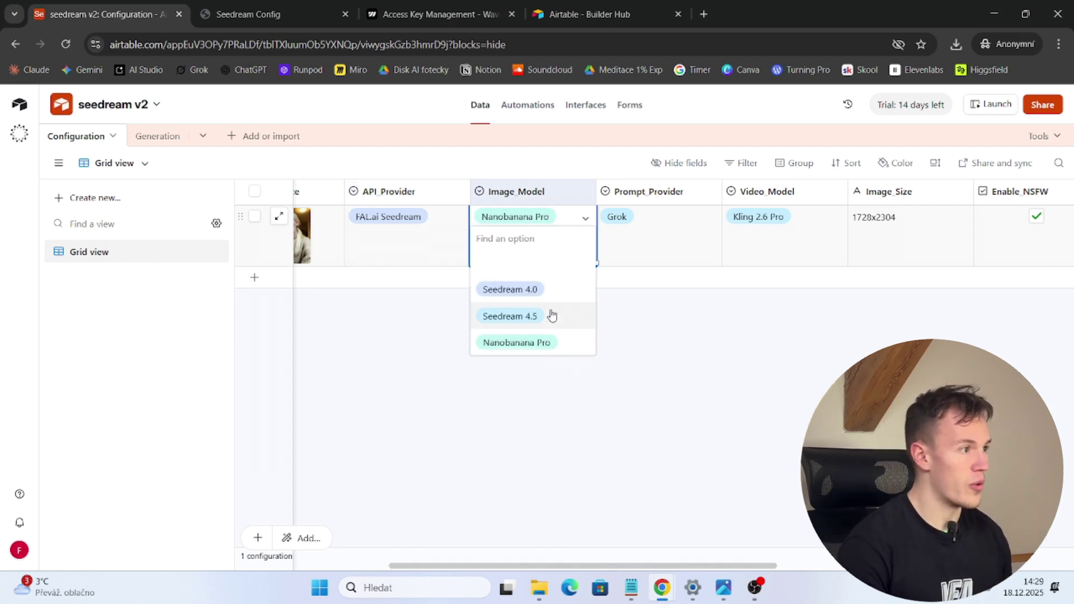
{"action": "left_click", "coordinate": [546, 343]}
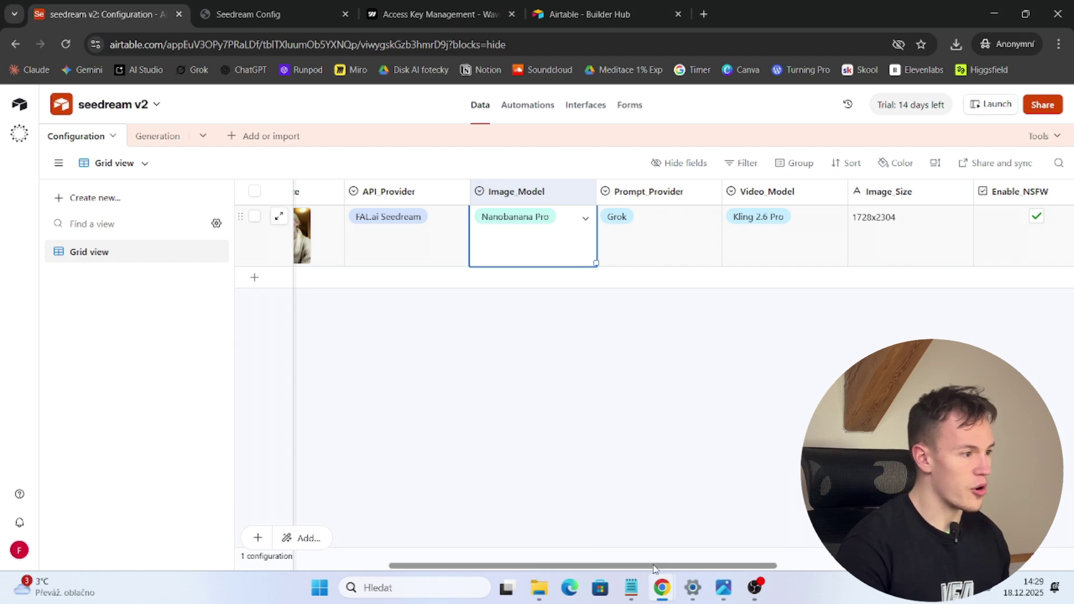
{"action": "left_click_drag", "start_coordinate": [655, 566], "coordinate": [731, 566]}
{"action": "left_click", "coordinate": [468, 219]}
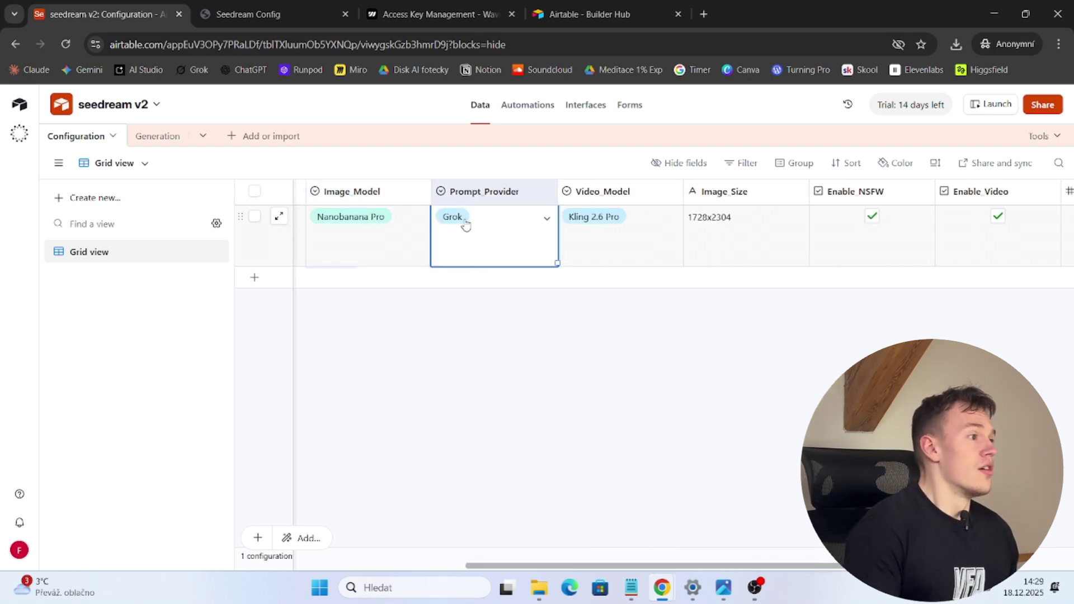
{"action": "left_click", "coordinate": [467, 221]}
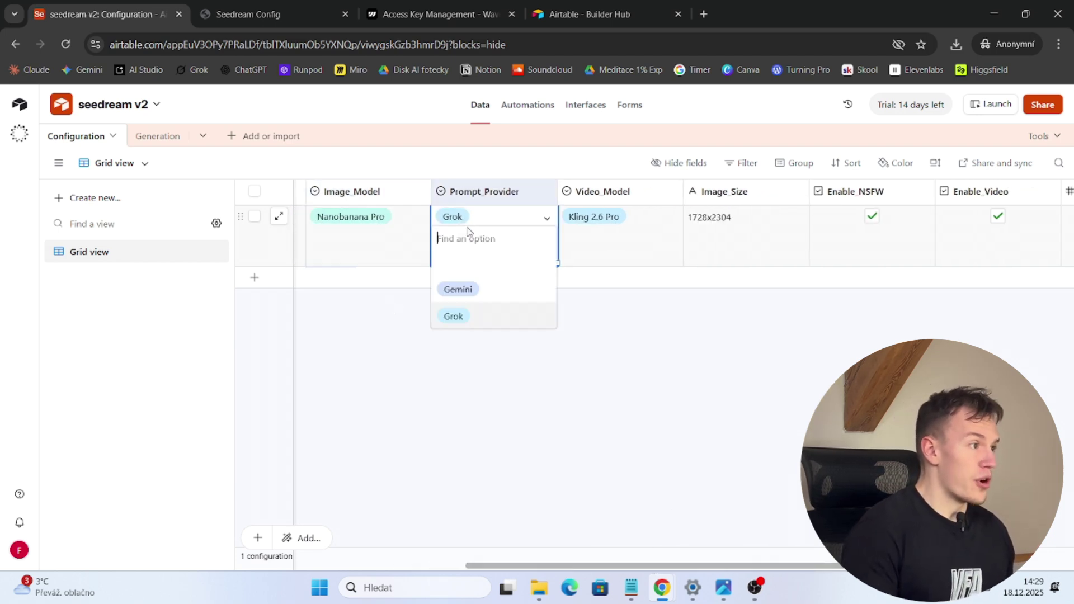
{"action": "left_click", "coordinate": [467, 320]}
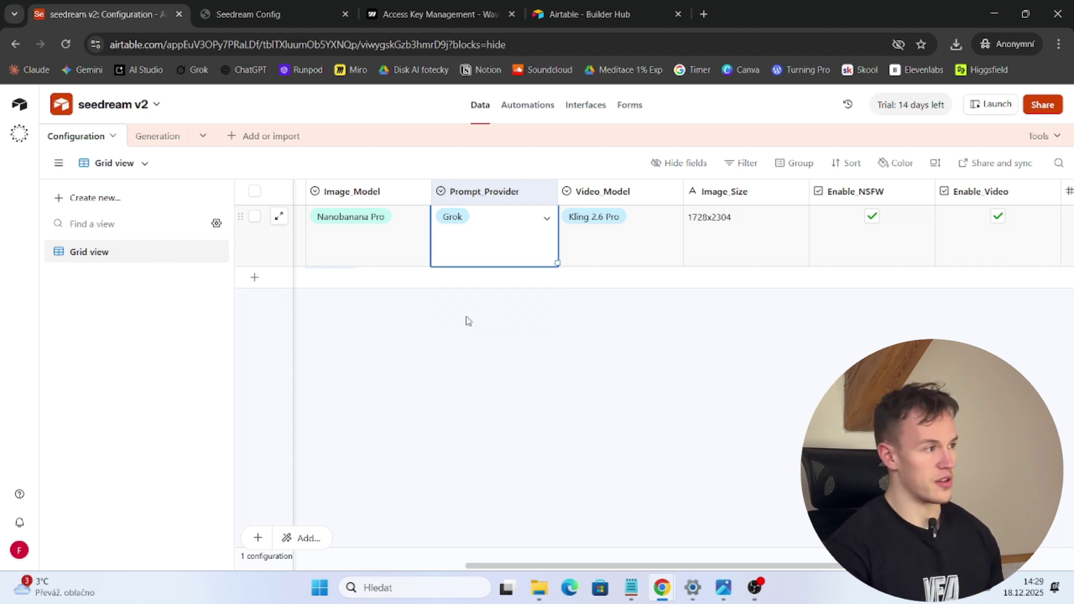
Inspect the Video_Model and Image_Size fields, and switch Enable_Video off and on again in the configuration record.
{"action": "left_click_drag", "start_coordinate": [649, 566], "coordinate": [703, 566]}
{"action": "left_click", "coordinate": [477, 212]}
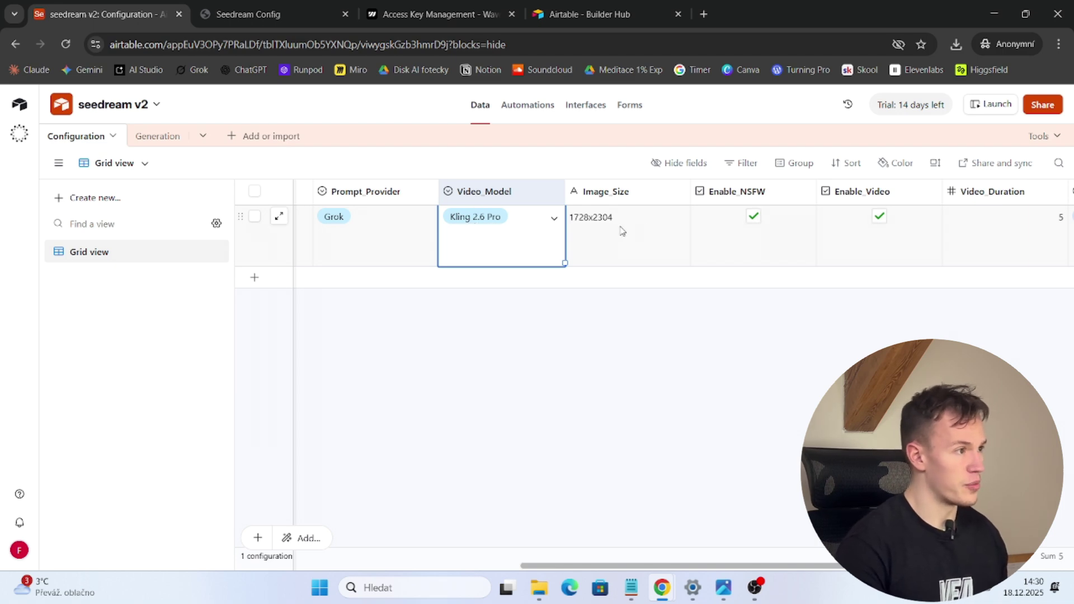
{"action": "left_click_drag", "start_coordinate": [730, 568], "coordinate": [836, 566]}
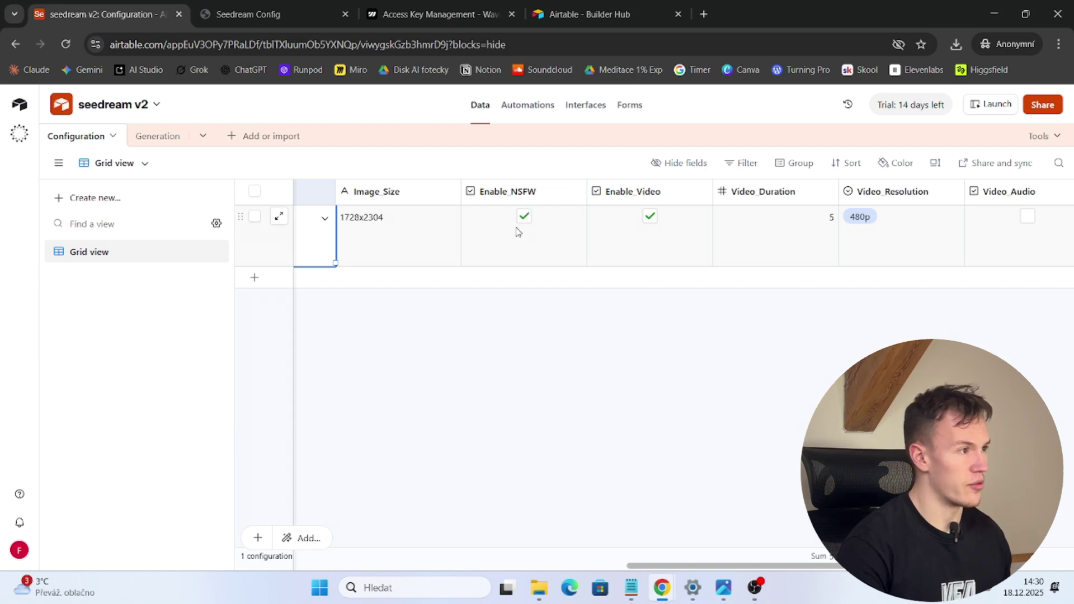
{"action": "left_click", "coordinate": [650, 219]}
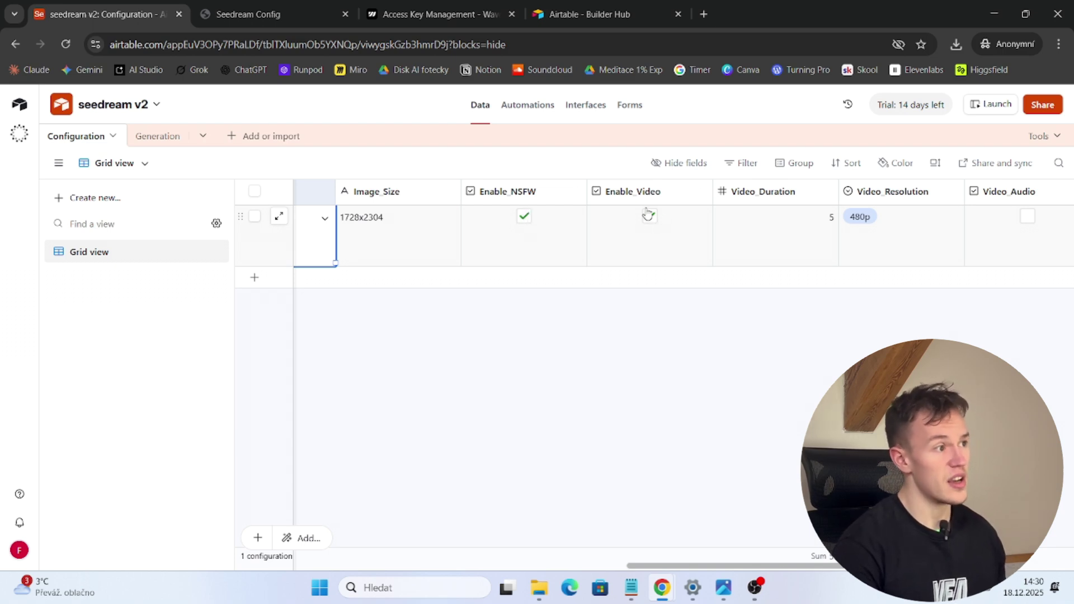
{"action": "left_click", "coordinate": [650, 221]}
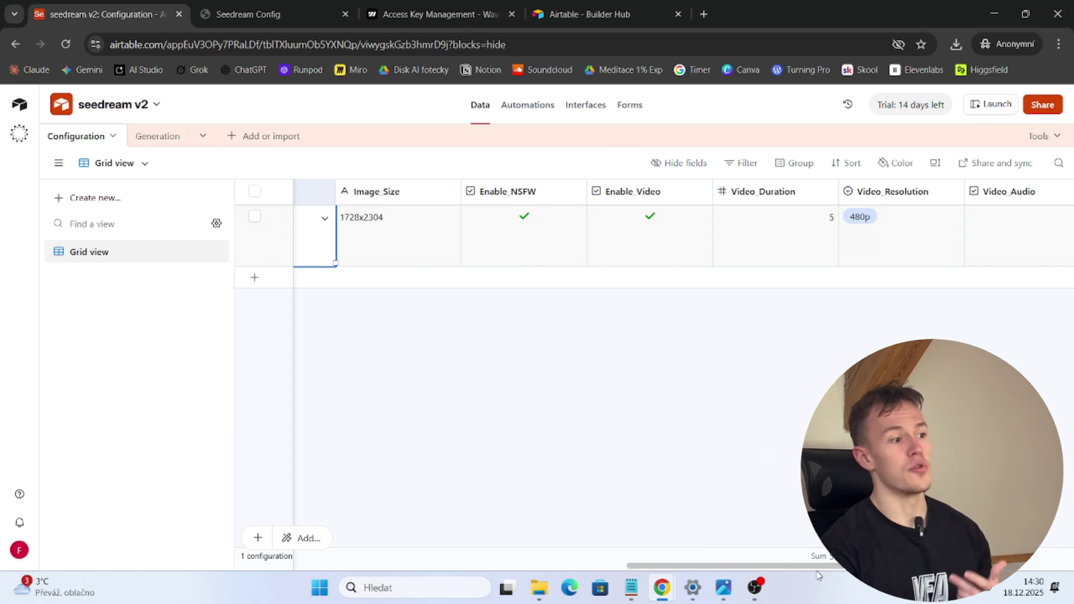
{"action": "left_click", "coordinate": [650, 219]}
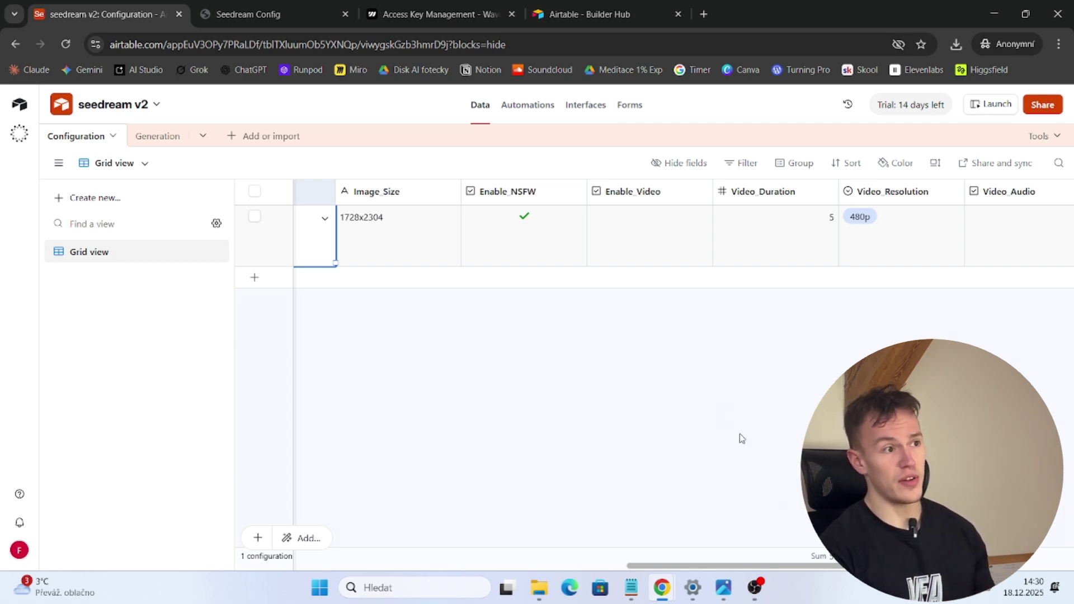
{"action": "key", "text": "Right"}
{"action": "key", "text": "Right"}
{"action": "key", "text": "Right"}
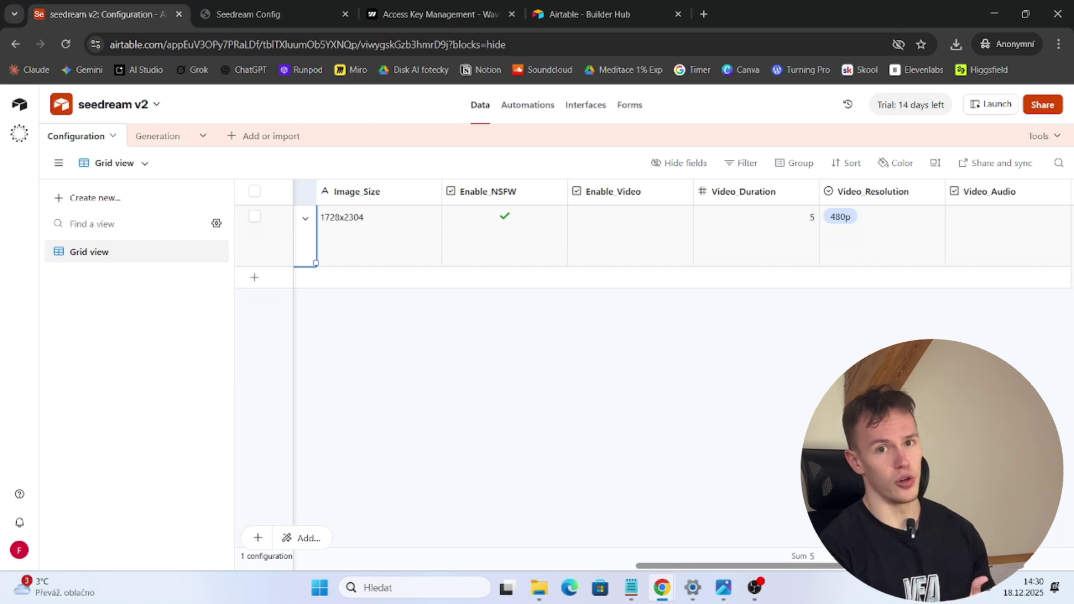
{"action": "left_click", "coordinate": [578, 218]}
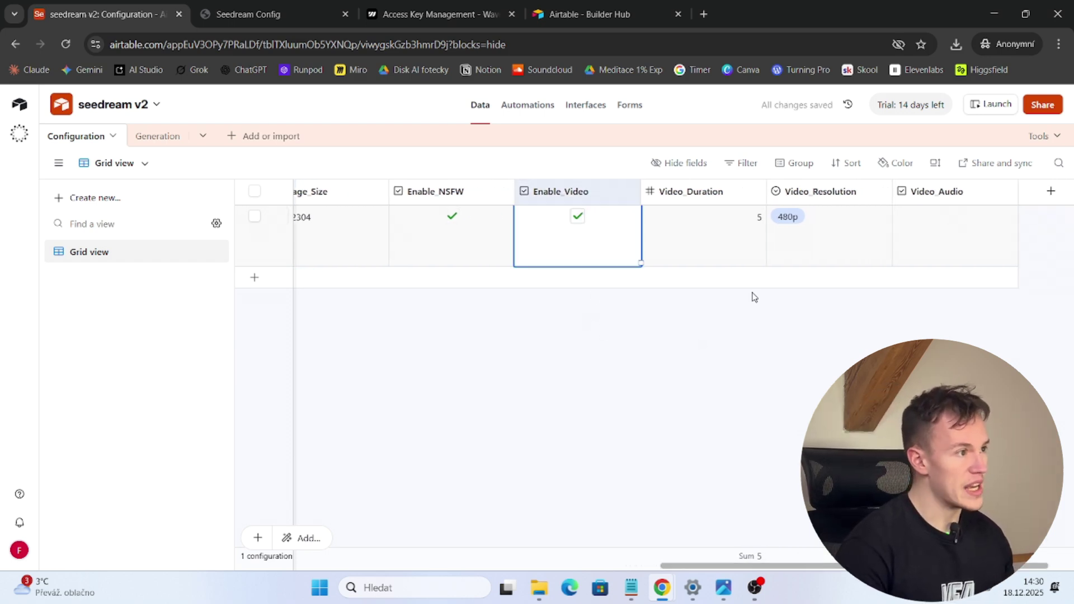
Check the available Video_Resolution options in the configuration record without picking a different one.
{"action": "left_click", "coordinate": [804, 220]}
{"action": "left_click", "coordinate": [796, 224]}
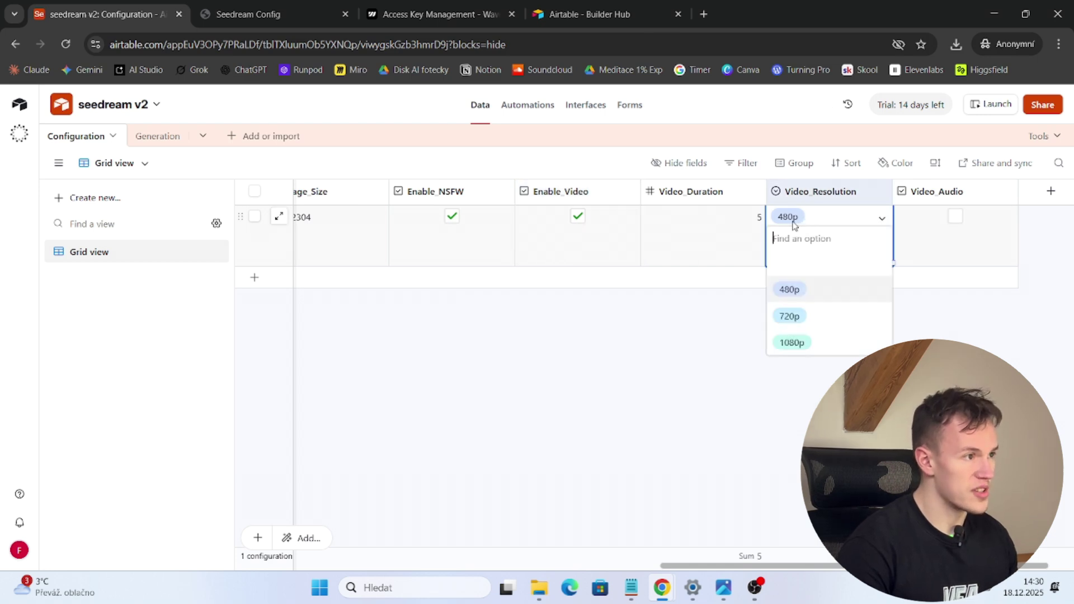
{"action": "left_click", "coordinate": [686, 364]}
Return to the Generation table, switch to the seedream-local folder in File Explorer, and launch the run batch file.
{"action": "left_click", "coordinate": [157, 136]}
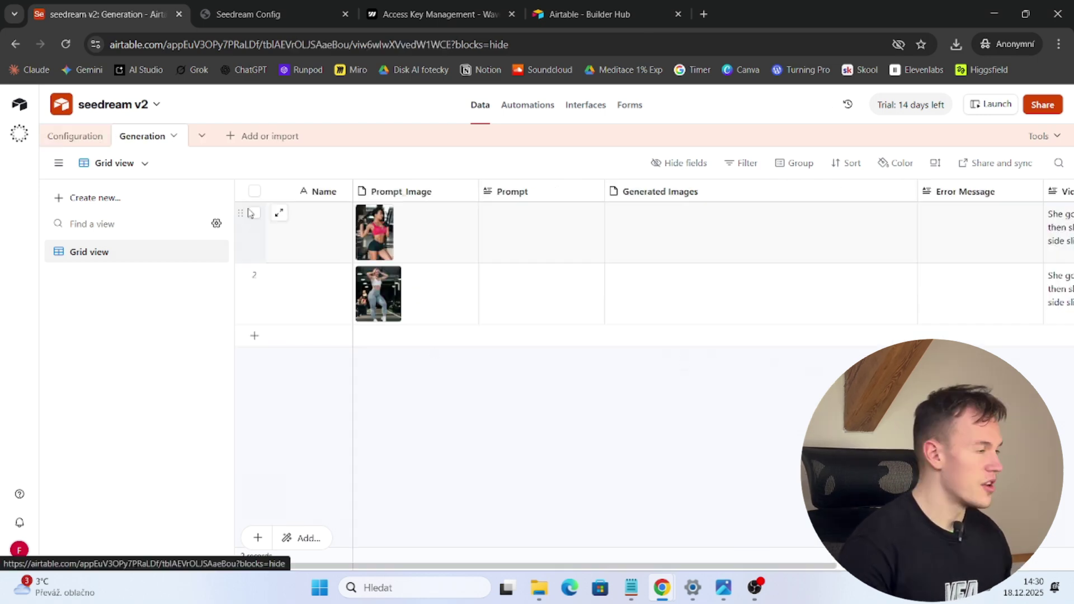
{"action": "mouse_move", "coordinate": [545, 580]}
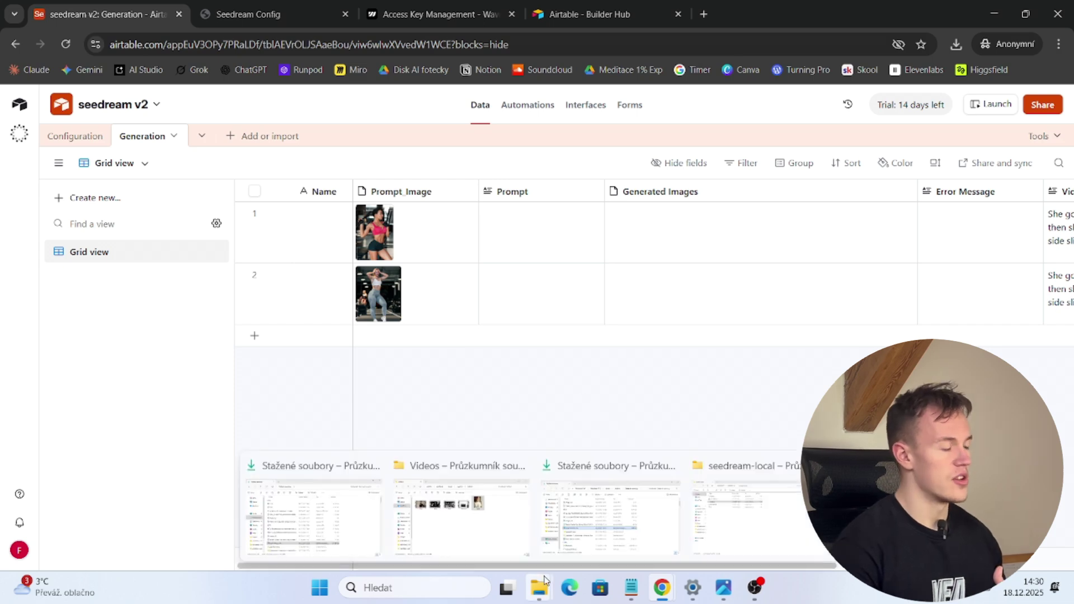
{"action": "left_click", "coordinate": [762, 523]}
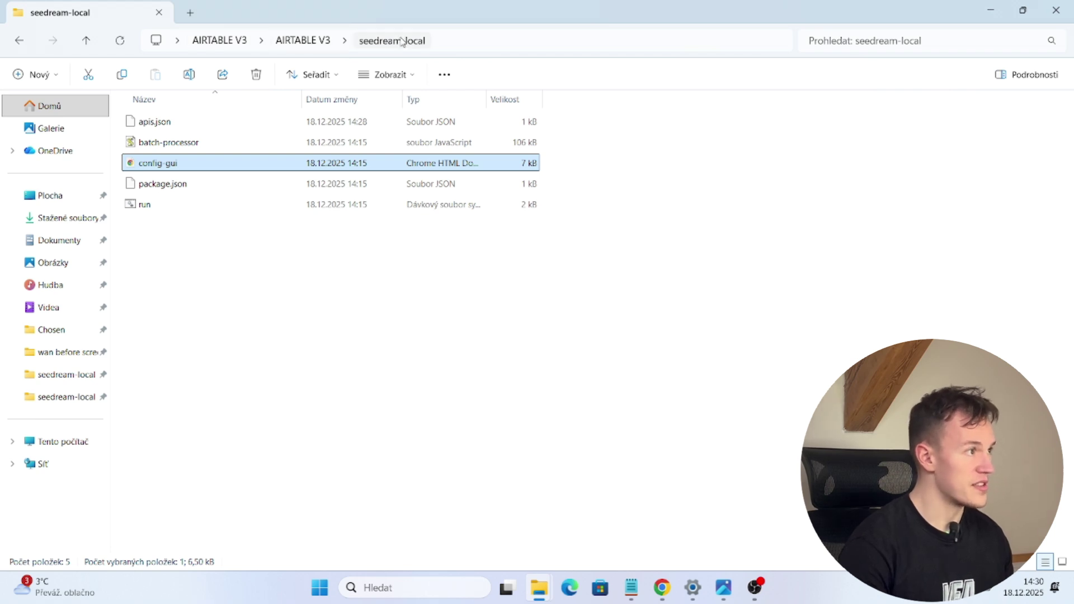
{"action": "left_click", "coordinate": [235, 257]}
{"action": "left_click", "coordinate": [172, 210]}
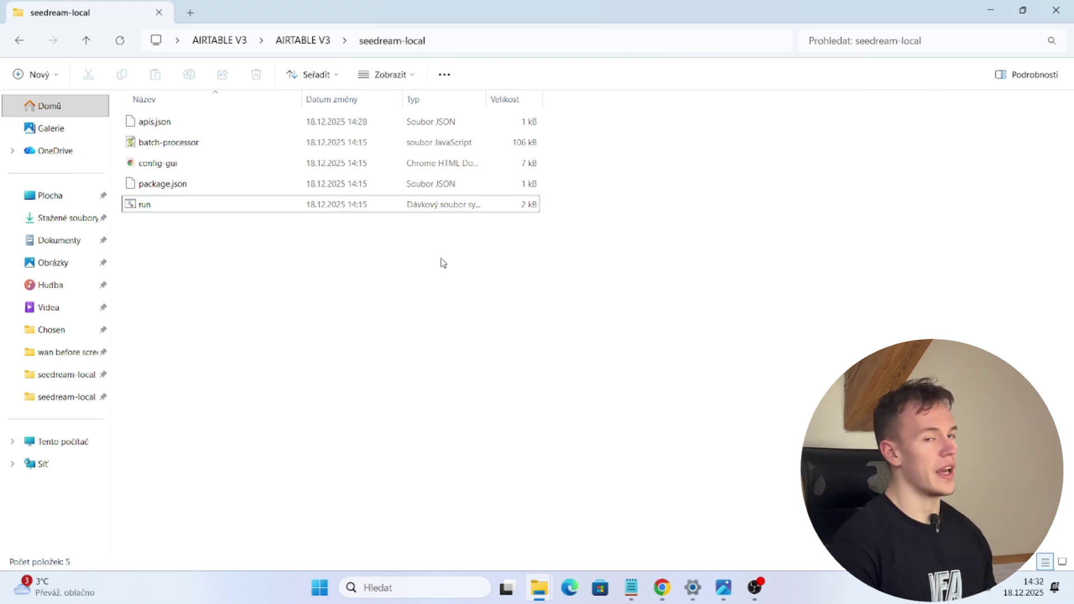
{"action": "left_click", "coordinate": [197, 211]}
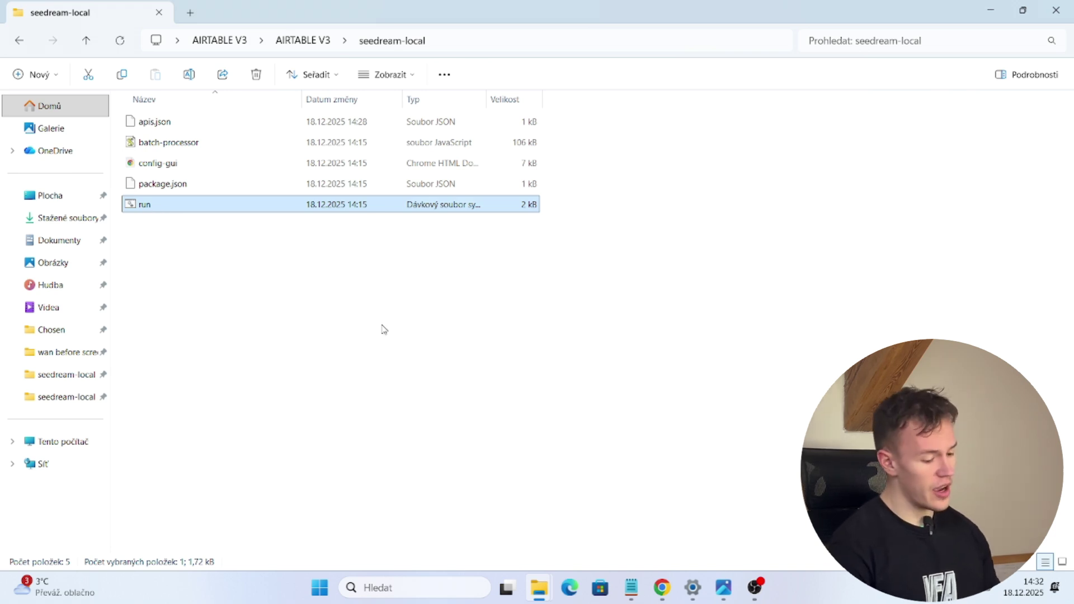
{"action": "key", "text": "Return"}
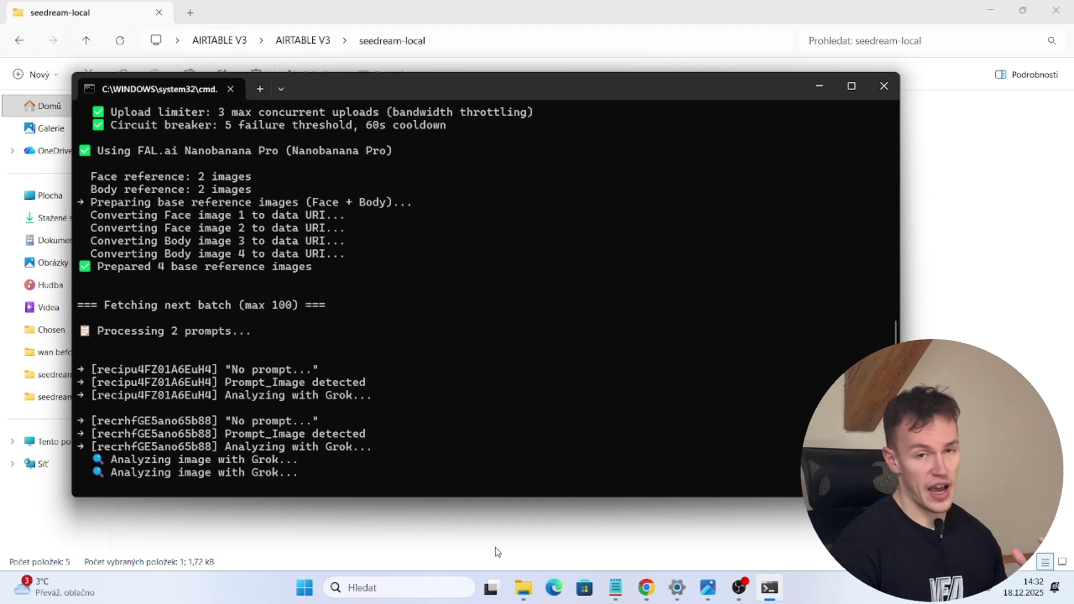
Monitor the batch run by comparing the console output with the Prompt and Generated Images columns of Airtable's Generation table.
{"action": "mouse_move", "coordinate": [646, 588]}
{"action": "left_click", "coordinate": [591, 526]}
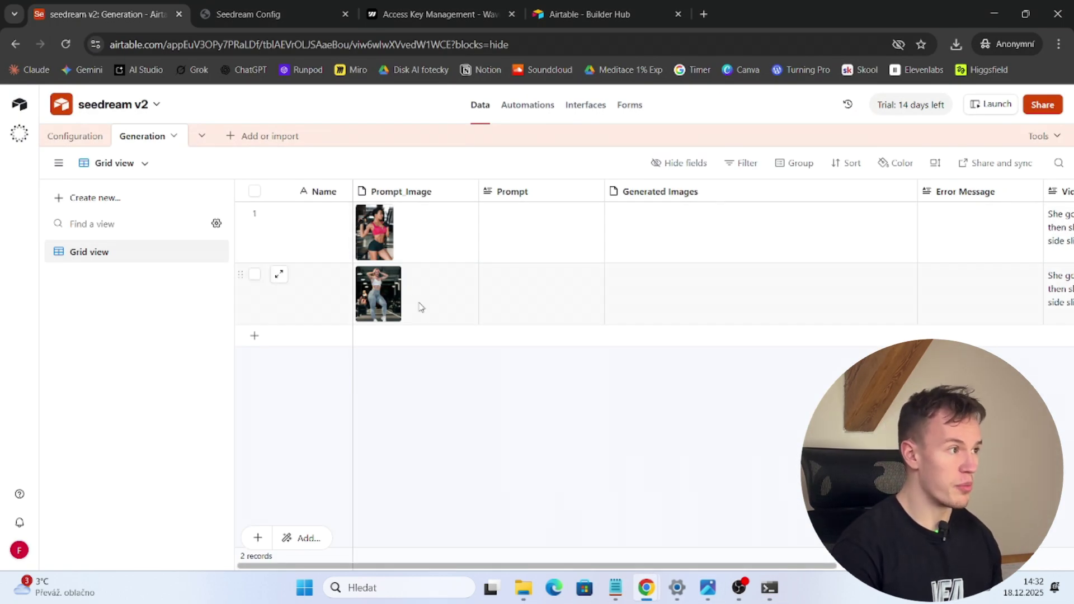
{"action": "key", "text": "alt+Tab"}
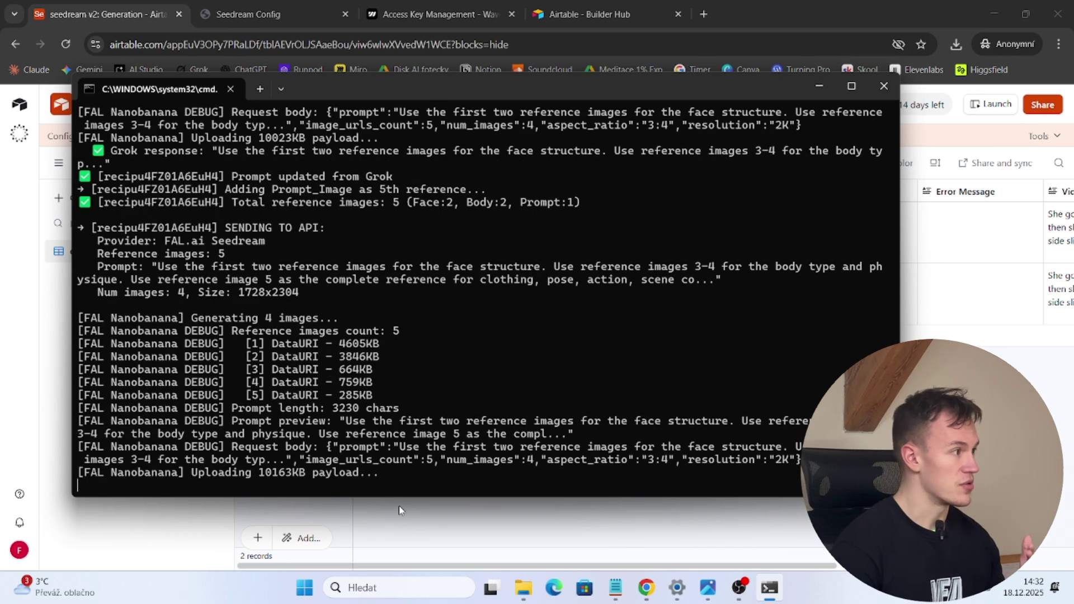
{"action": "left_click", "coordinate": [411, 508]}
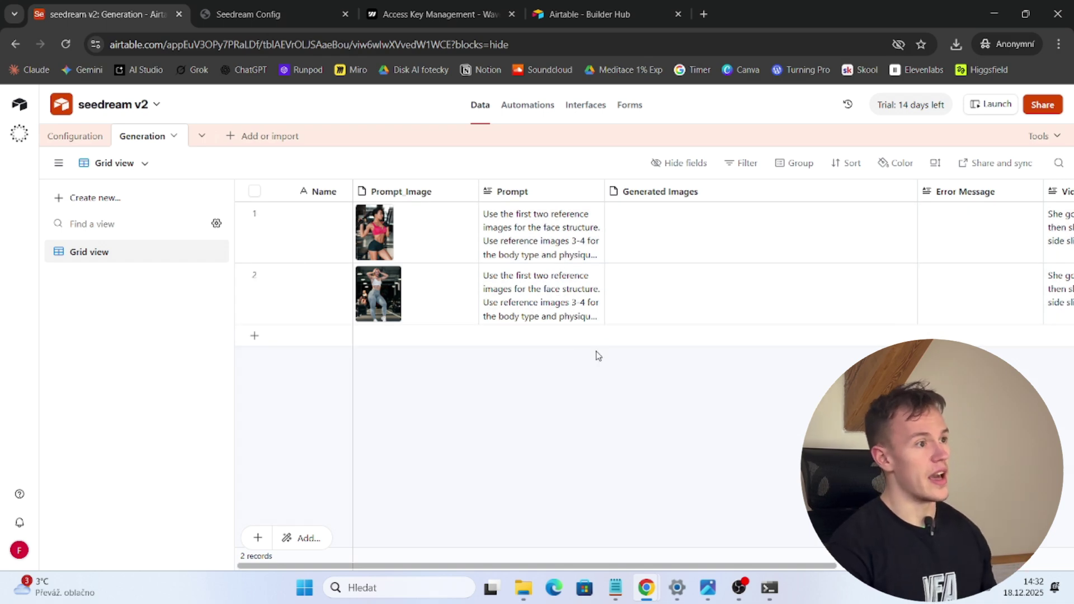
{"action": "key", "text": "alt+Tab"}
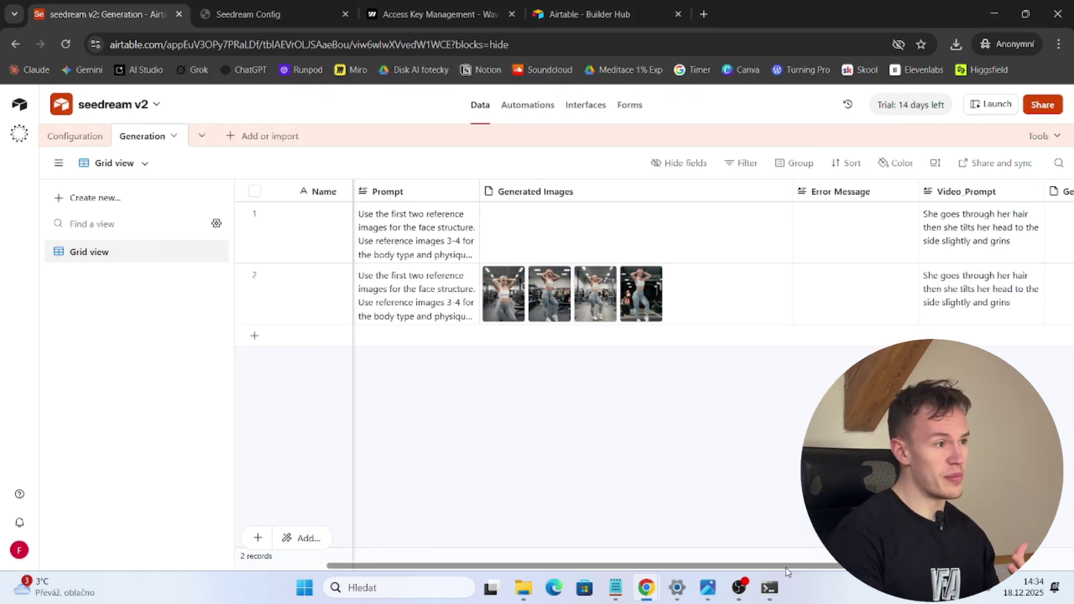
{"action": "scroll", "coordinate": [587, 305], "scroll_direction": "right", "scroll_amount": 3}
{"action": "scroll", "coordinate": [752, 557], "scroll_direction": "left", "scroll_amount": 3}
Read the console log lines about saved images and video generation, and check them against the Generation table.
{"action": "left_click", "coordinate": [769, 587]}
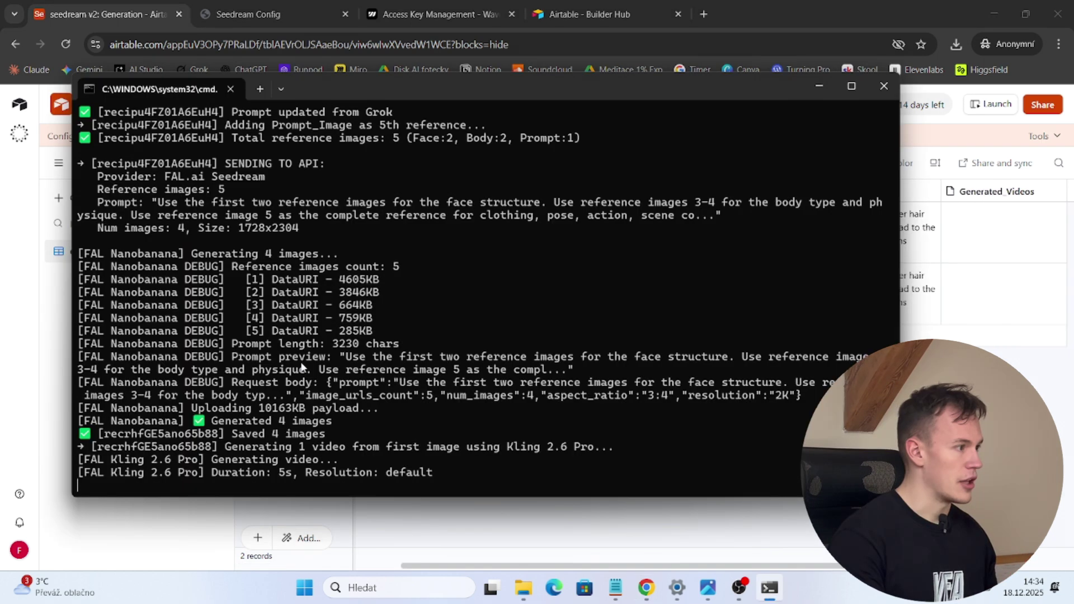
{"action": "left_click_drag", "start_coordinate": [78, 408], "coordinate": [249, 440]}
{"action": "left_click", "coordinate": [344, 443]}
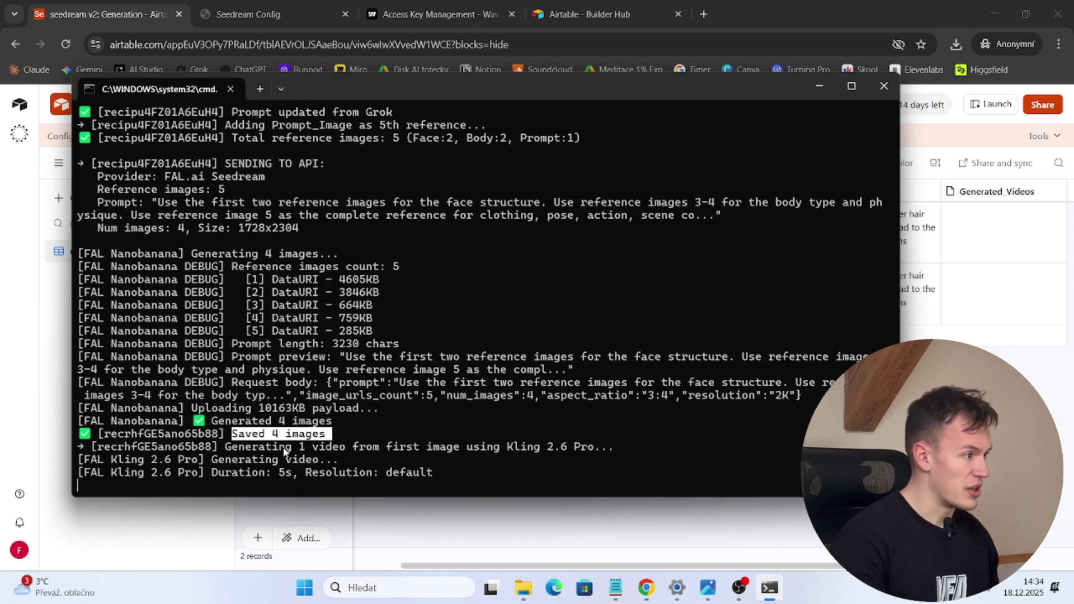
{"action": "left_click_drag", "start_coordinate": [333, 460], "coordinate": [224, 462]}
{"action": "key", "text": "alt+Tab"}
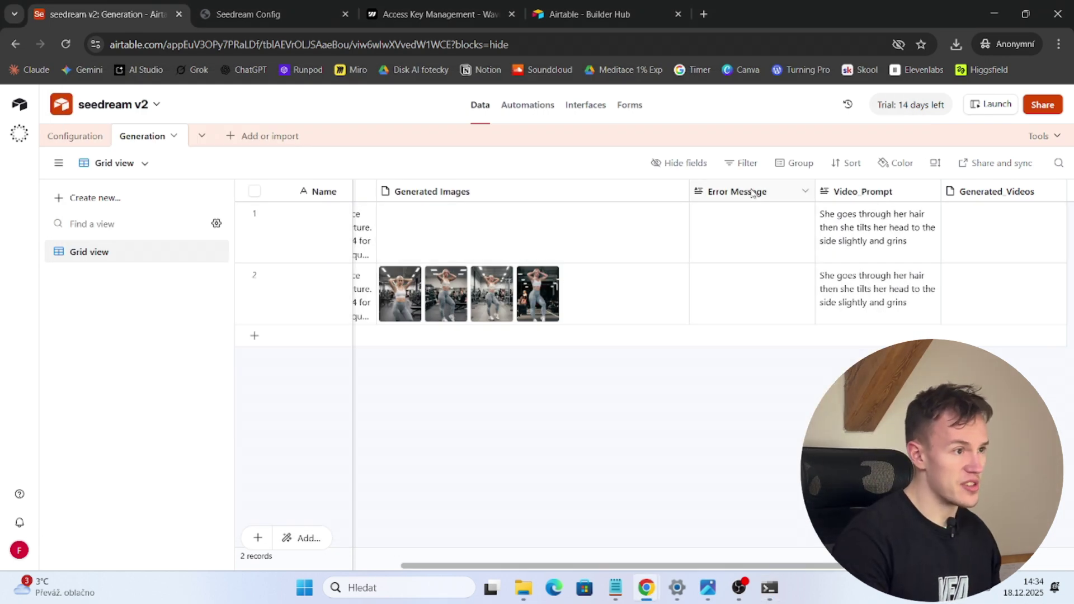
{"action": "key", "text": "alt+Tab"}
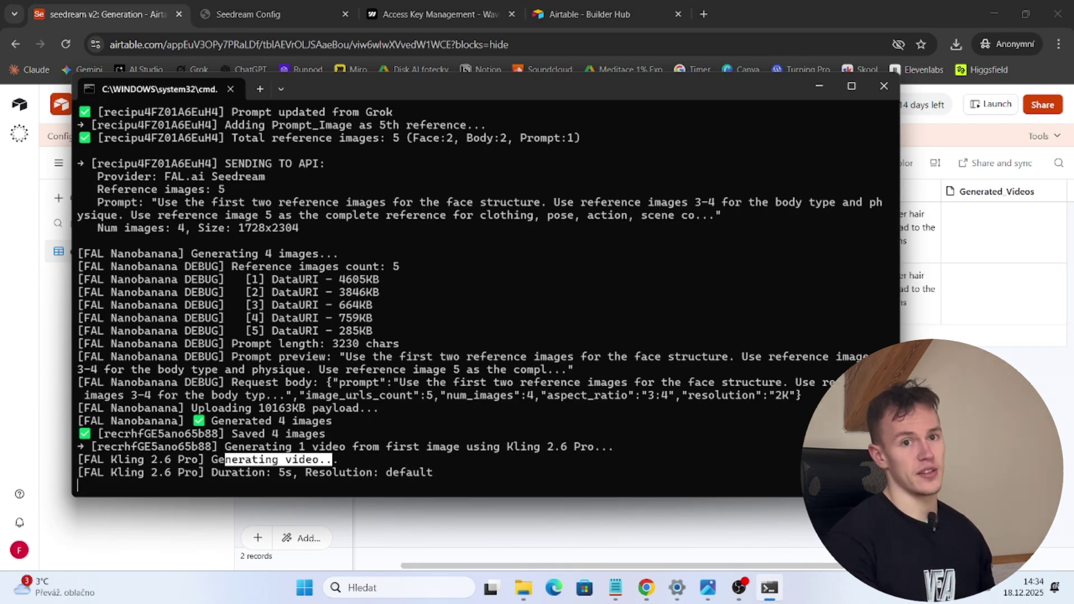
Review the Generated Images and Generated_Videos columns in Airtable and open record 2's Prompt_Image attachment in full view.
{"action": "key", "text": "alt+Tab"}
{"action": "left_click_drag", "start_coordinate": [788, 566], "coordinate": [921, 566]}
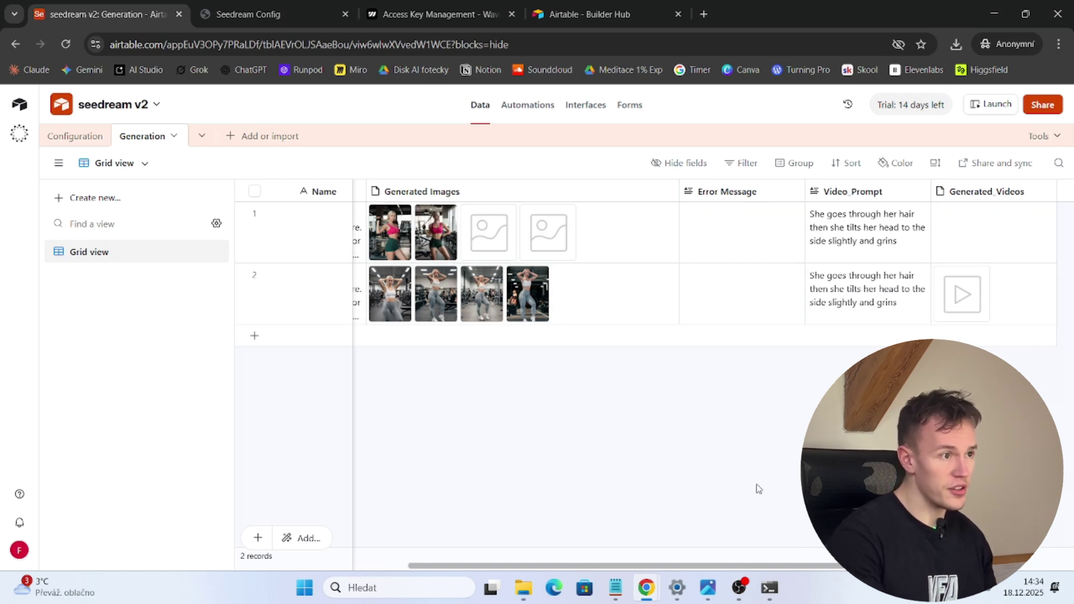
{"action": "left_click_drag", "start_coordinate": [691, 565], "coordinate": [472, 554]}
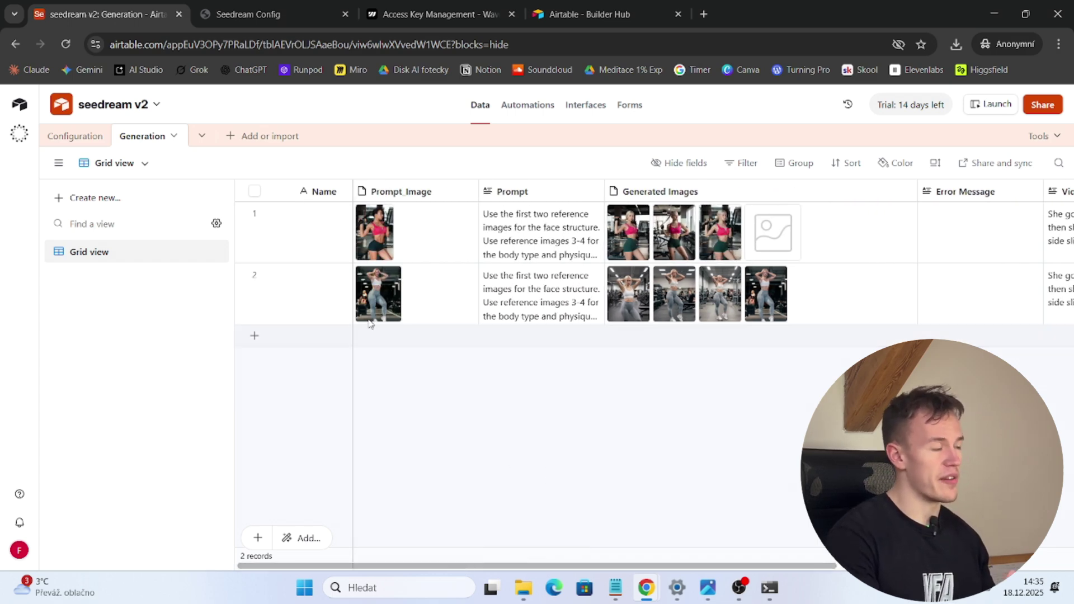
{"action": "left_click", "coordinate": [379, 288]}
{"action": "left_click", "coordinate": [386, 294]}
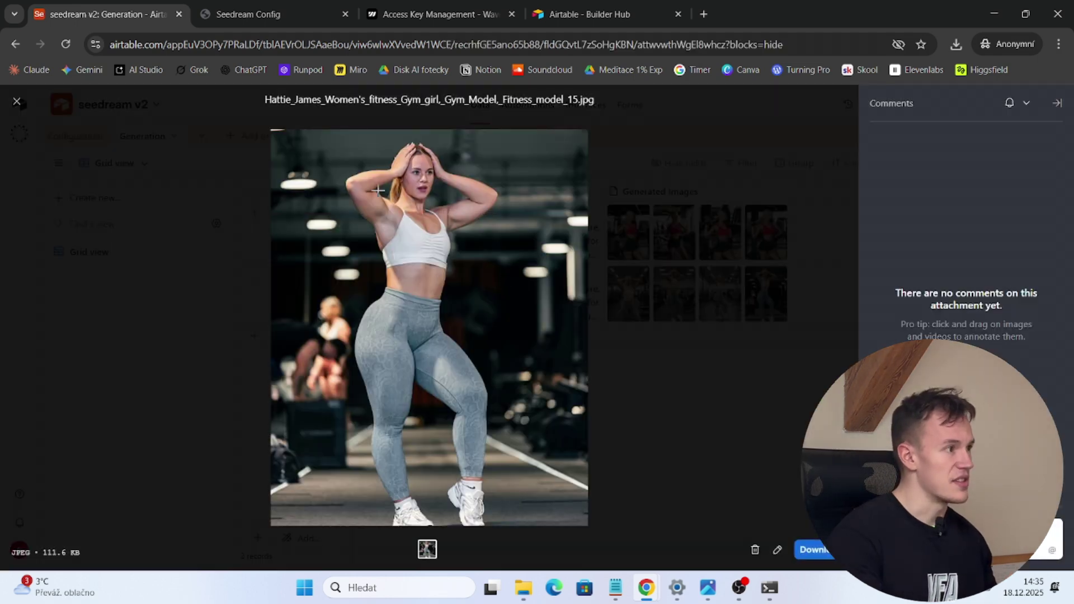
Close the prompt image, browse record 2's Generated Images in full view, and return to the grid.
{"action": "left_click", "coordinate": [641, 374]}
{"action": "left_click", "coordinate": [635, 297]}
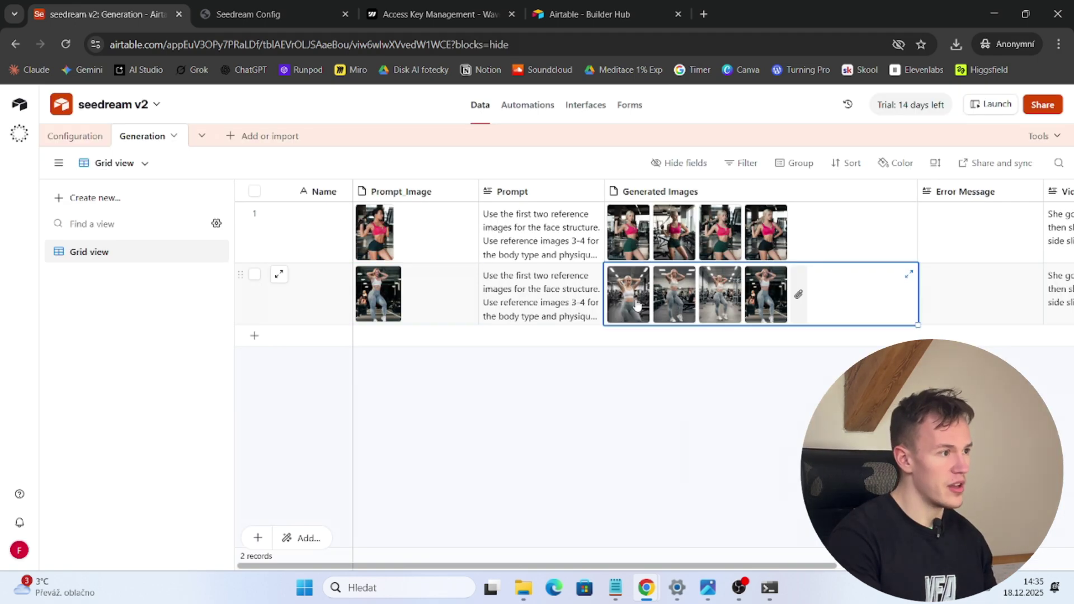
{"action": "left_click", "coordinate": [637, 300]}
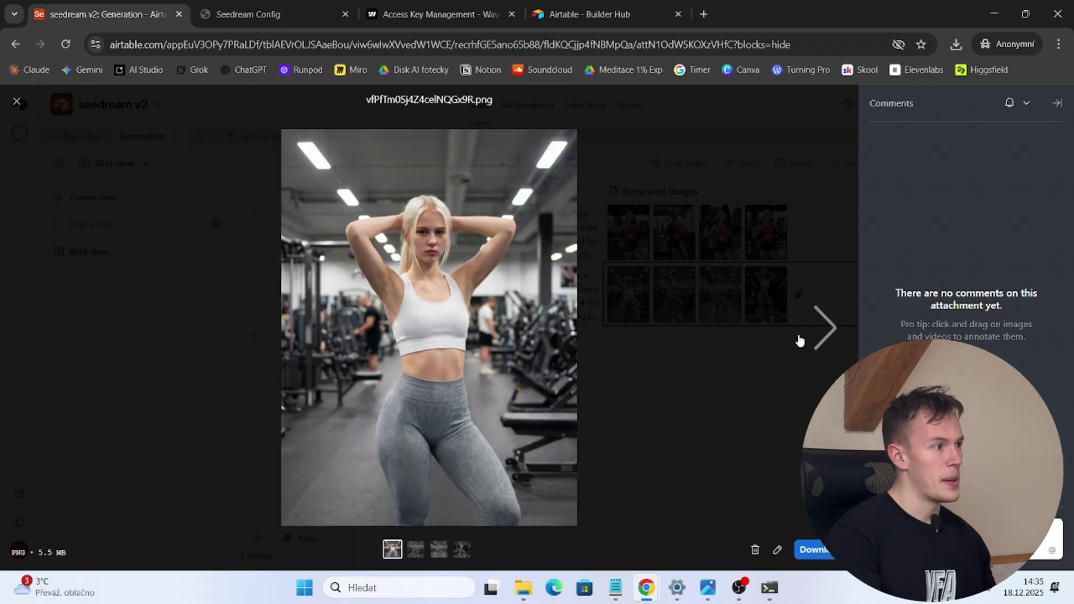
{"action": "left_click", "coordinate": [821, 324]}
{"action": "left_click", "coordinate": [834, 344]}
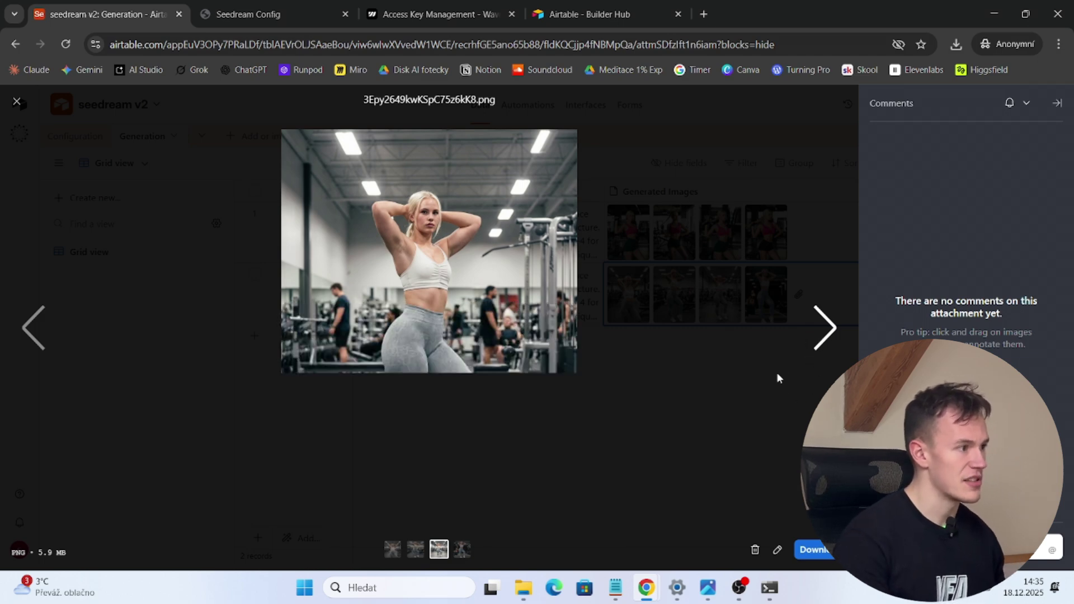
{"action": "left_click", "coordinate": [720, 247]}
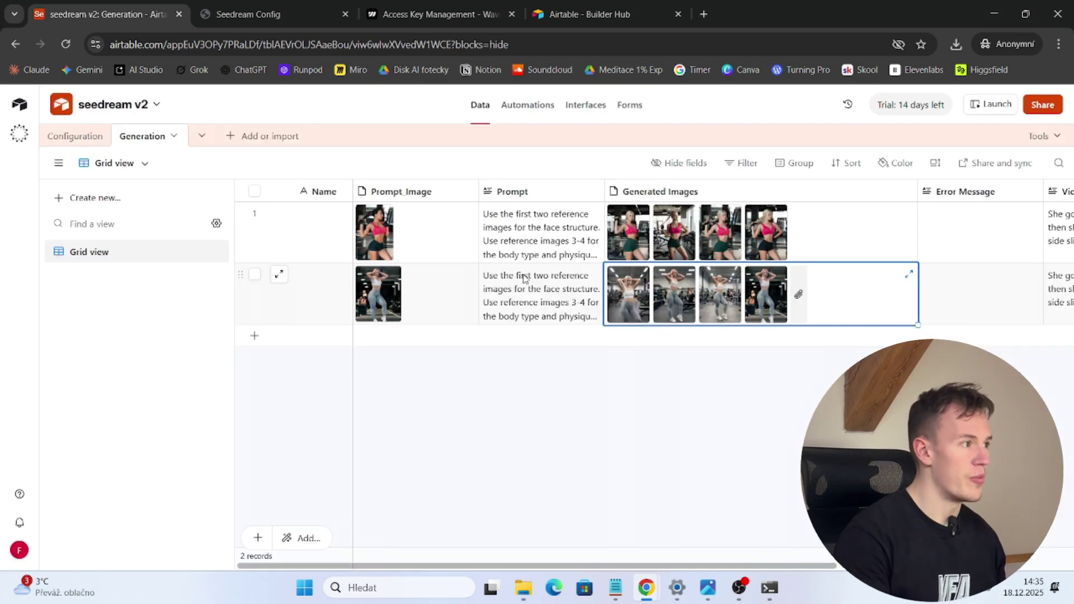
Browse the first three Generated Images attachments of record 1 in full view and close the viewer.
{"action": "left_click", "coordinate": [633, 239]}
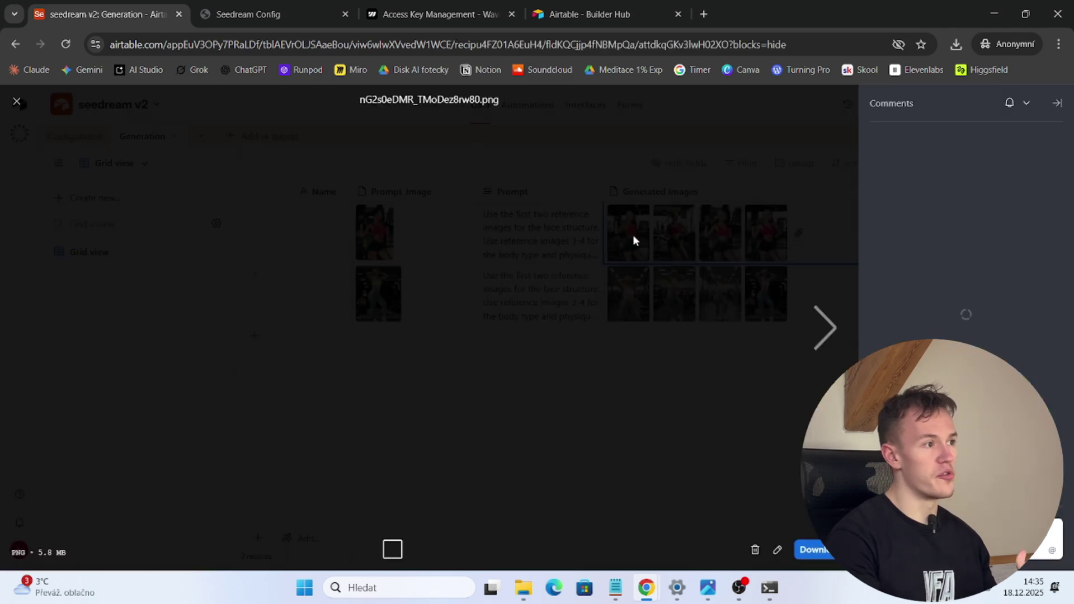
{"action": "left_click", "coordinate": [819, 329]}
{"action": "left_click", "coordinate": [819, 329]}
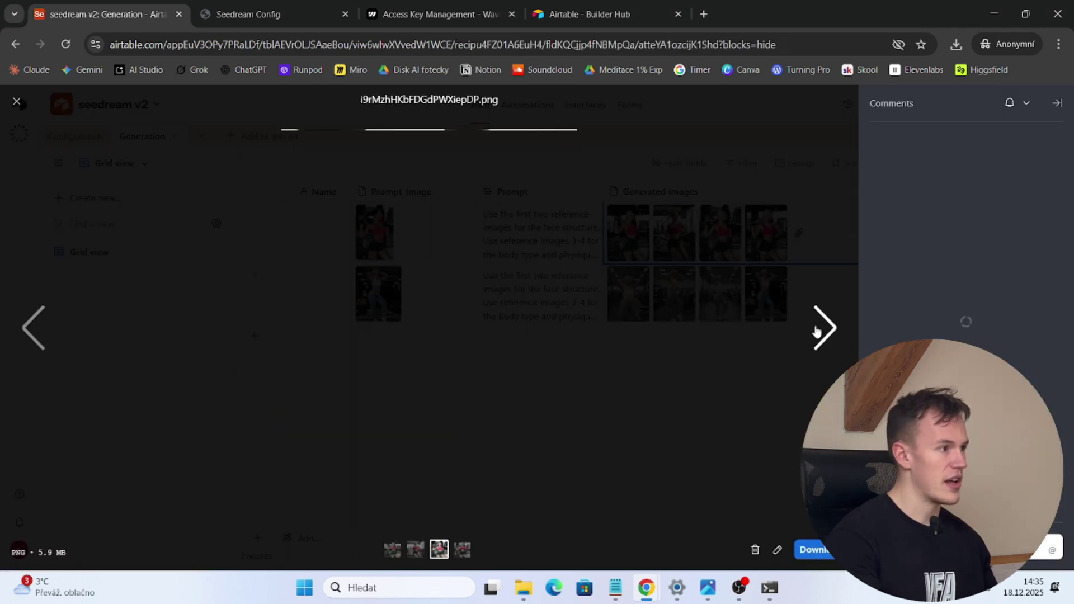
{"action": "left_click", "coordinate": [779, 434]}
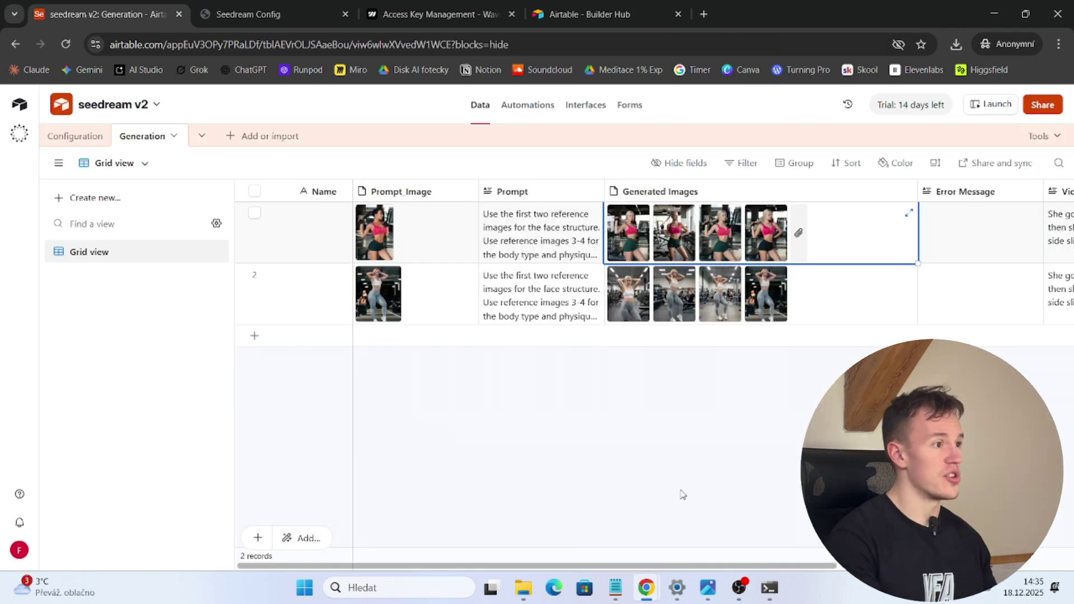
Play record 2's video from the Generated_Videos column in full view and close the viewer.
{"action": "left_click_drag", "start_coordinate": [740, 567], "coordinate": [1017, 571]}
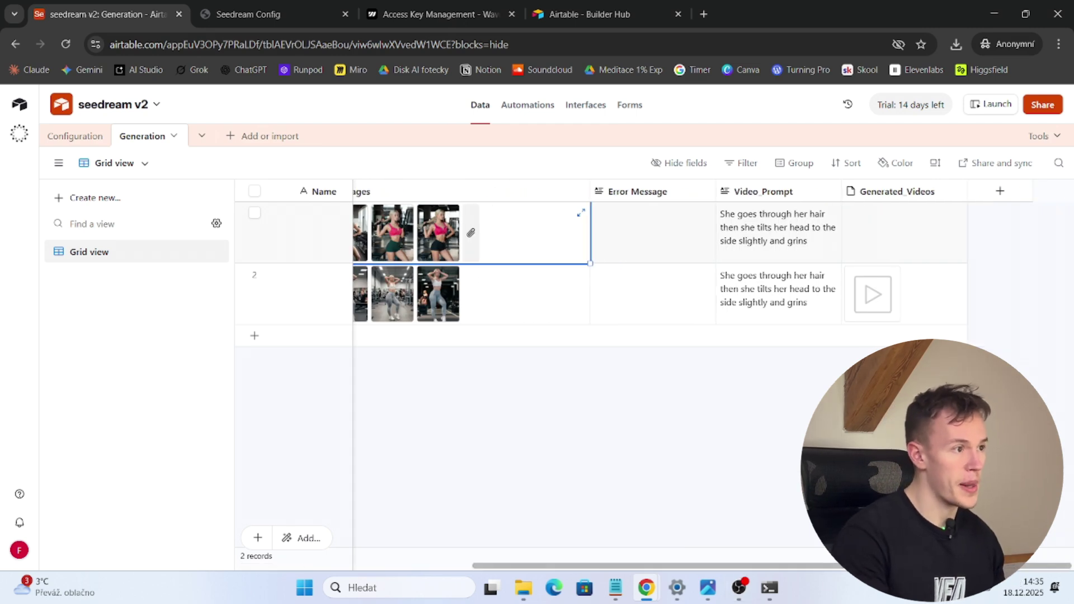
{"action": "left_click", "coordinate": [874, 308]}
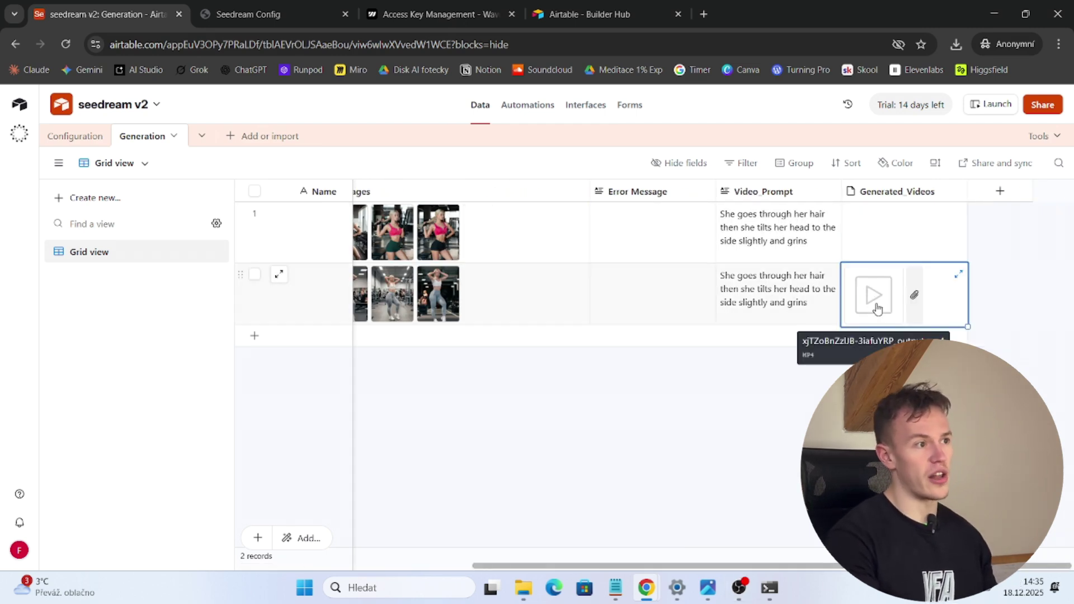
{"action": "left_click", "coordinate": [876, 296]}
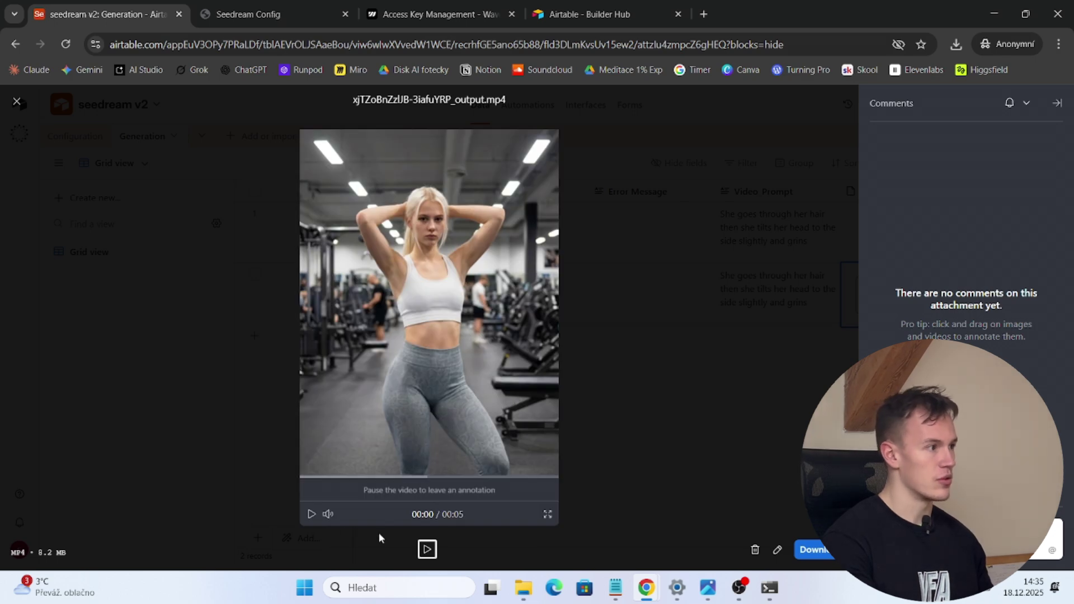
{"action": "left_click", "coordinate": [312, 515]}
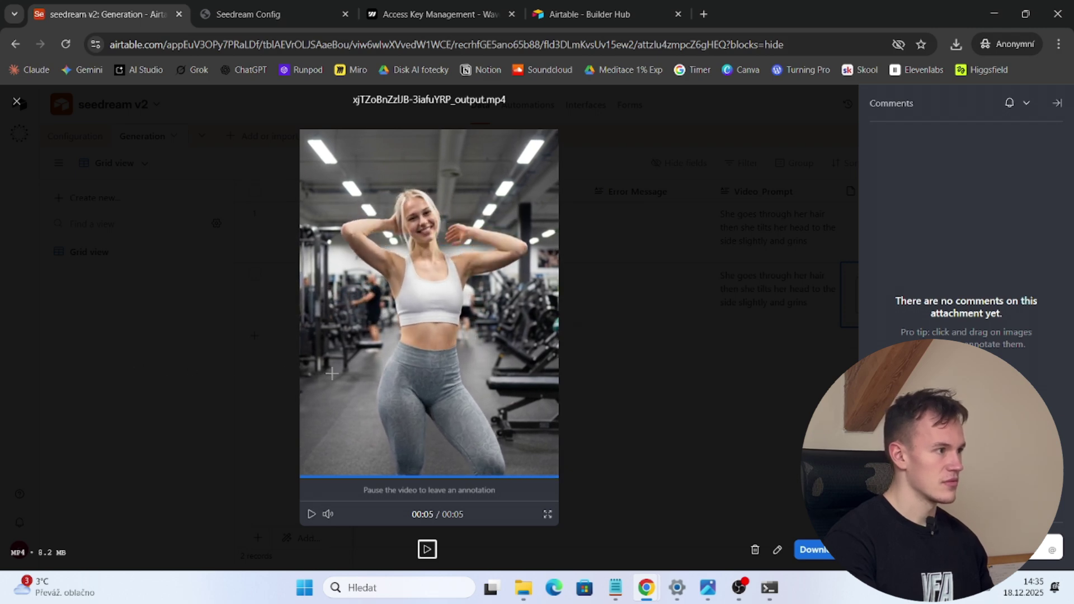
{"action": "left_click", "coordinate": [640, 411]}
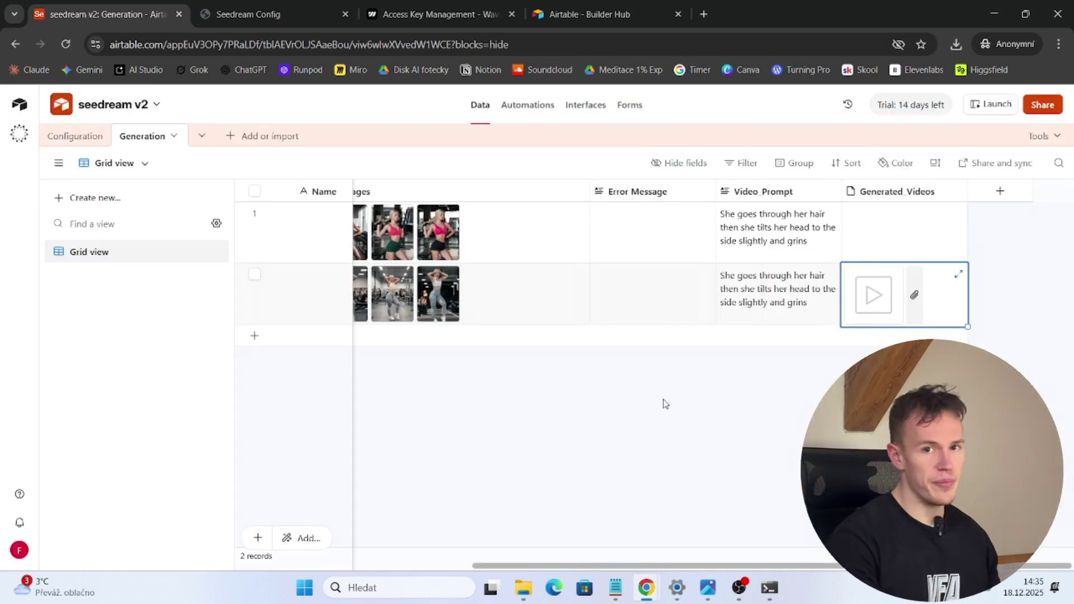
{"action": "scroll", "coordinate": [796, 440], "scroll_direction": "left", "scroll_amount": 5}
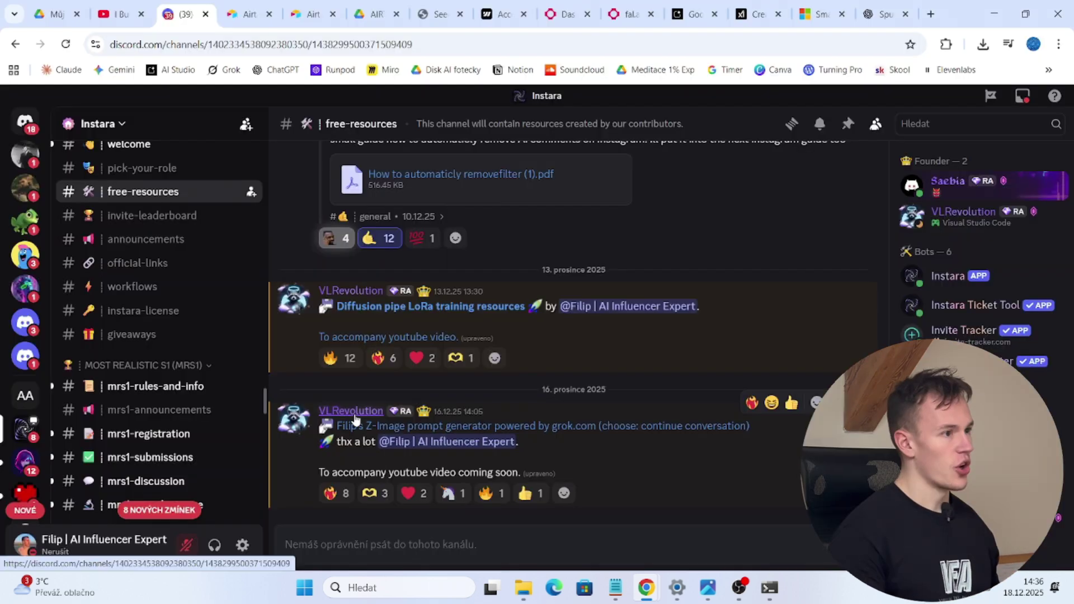
Look through the channel list of the Instara Discord server and open the filips-lab channel.
{"action": "scroll", "coordinate": [201, 392], "scroll_direction": "down", "scroll_amount": 4}
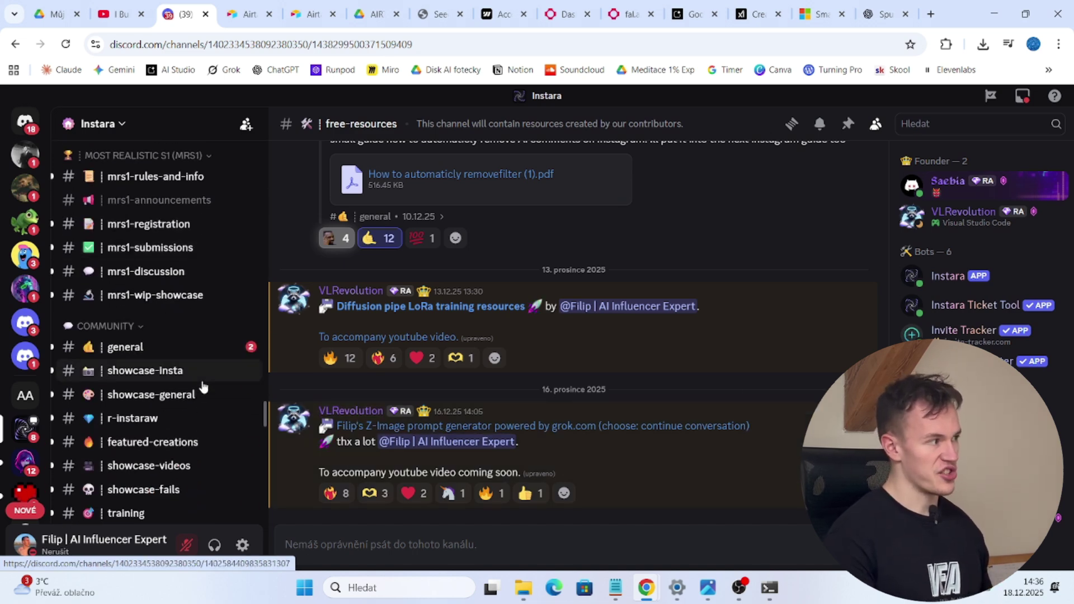
{"action": "scroll", "coordinate": [202, 386], "scroll_direction": "up", "scroll_amount": 3}
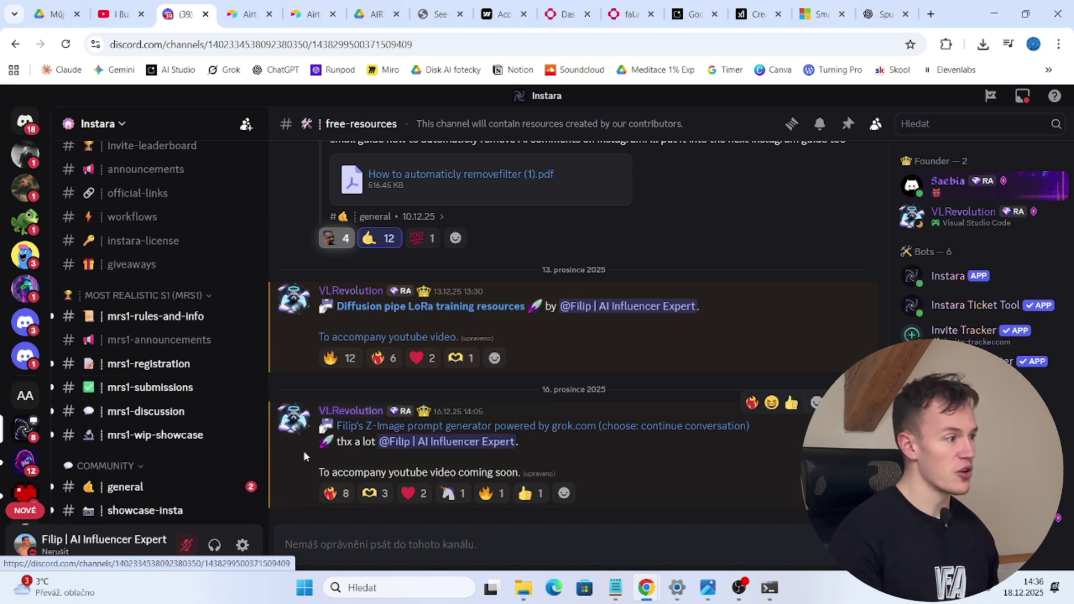
{"action": "scroll", "coordinate": [141, 398], "scroll_direction": "down", "scroll_amount": 10}
{"action": "scroll", "coordinate": [144, 336], "scroll_direction": "up", "scroll_amount": 3}
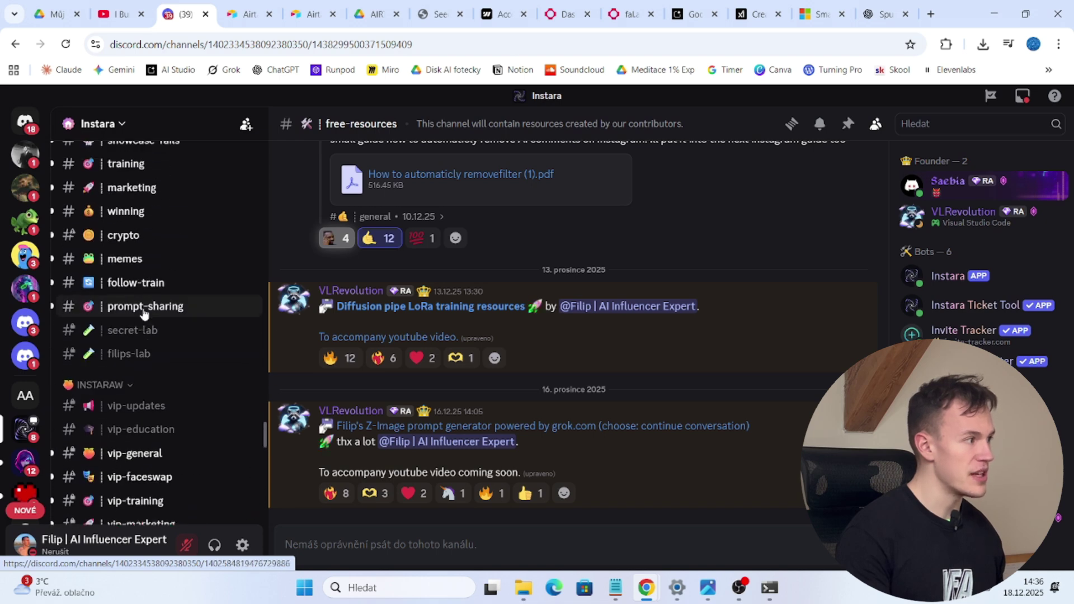
{"action": "left_click", "coordinate": [132, 354]}
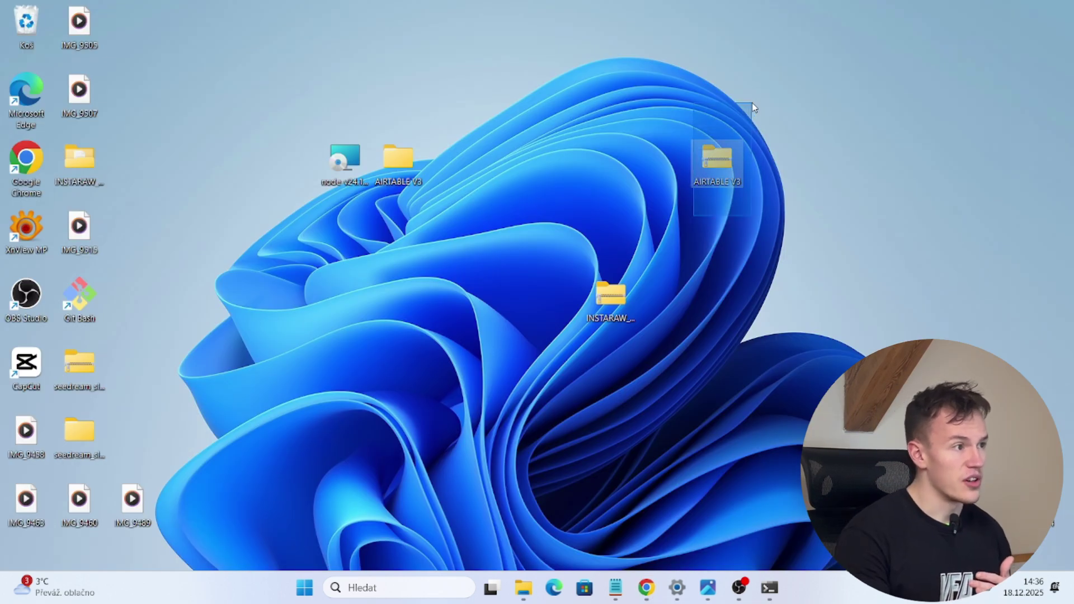
Point out the Node installer and AIRTABLE V3 archive on the desktop, and open the extracted AIRTABLE V3 folder down to seedream-local.
{"action": "left_click_drag", "start_coordinate": [357, 235], "coordinate": [331, 98]}
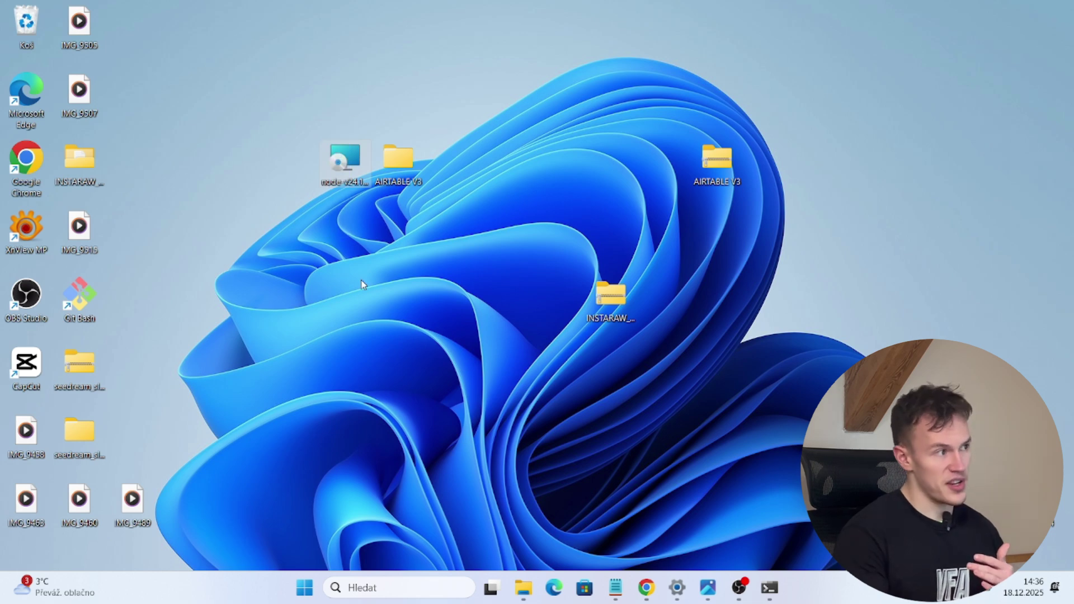
{"action": "left_click", "coordinate": [345, 164]}
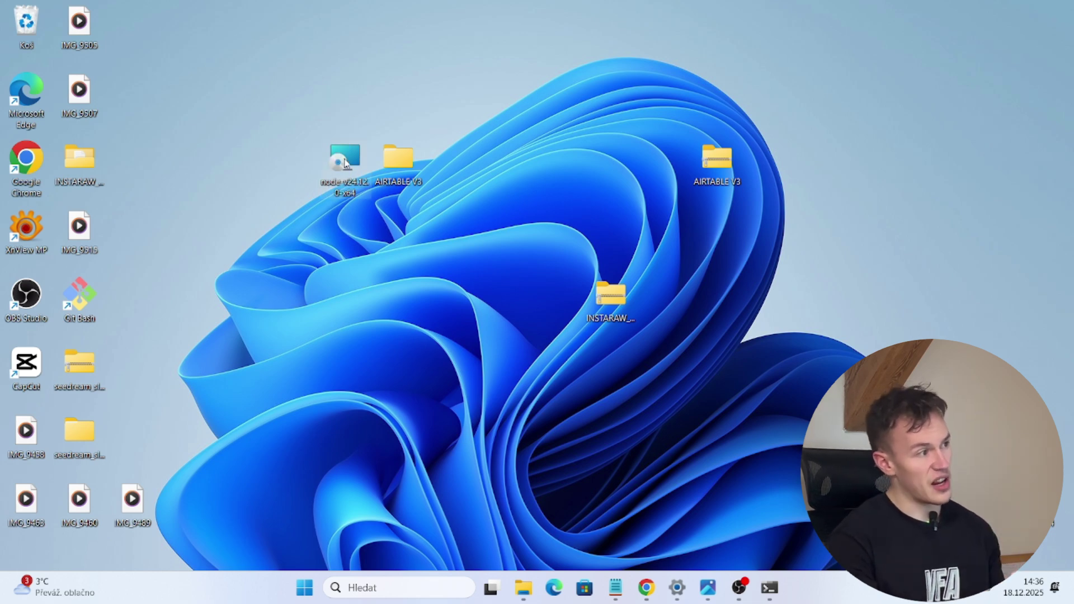
{"action": "left_click", "coordinate": [723, 168]}
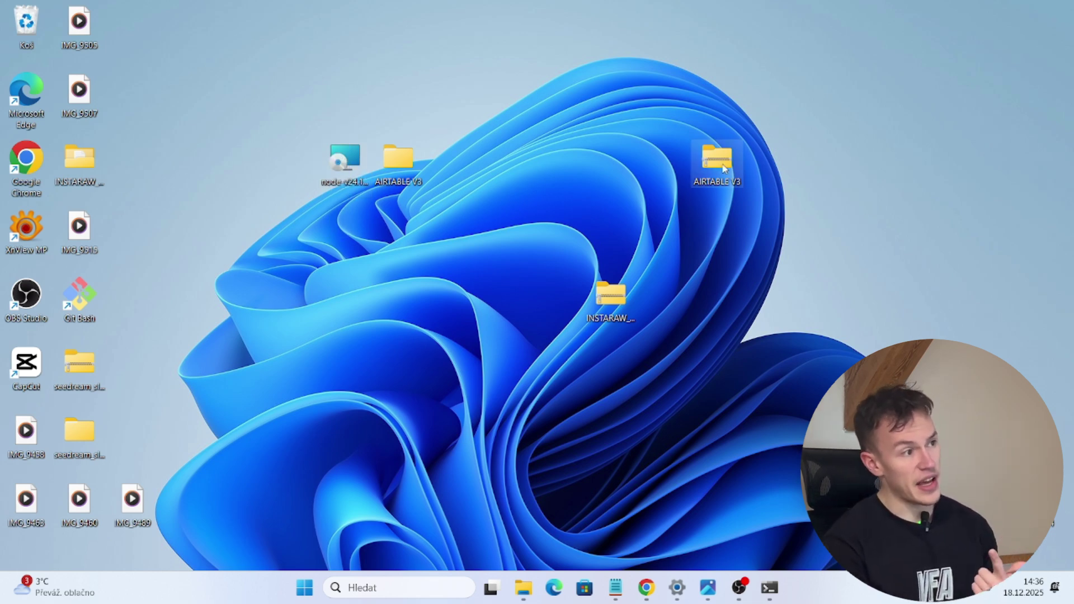
{"action": "double_click", "coordinate": [404, 165]}
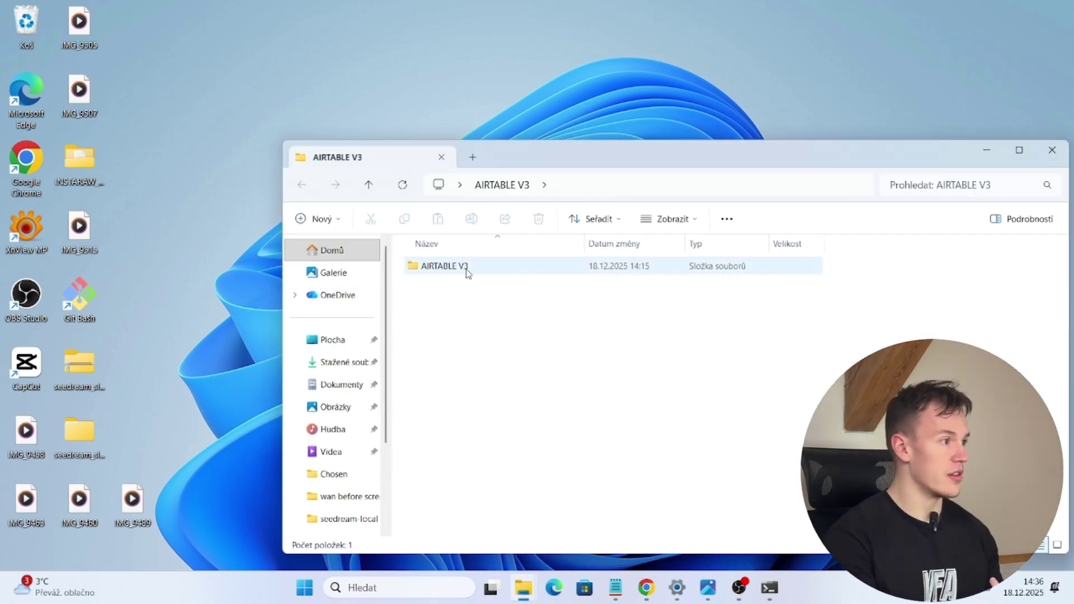
{"action": "double_click", "coordinate": [448, 267]}
{"action": "double_click", "coordinate": [463, 266]}
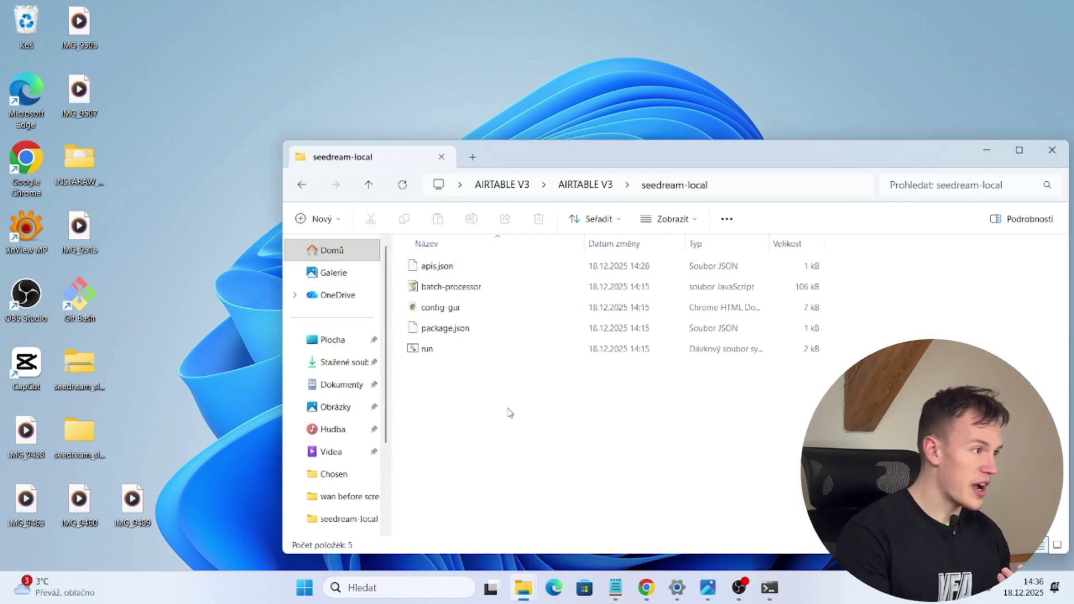
Open the config-gui file and review its Airtable, Image Generation and Prompt Generation key fields.
{"action": "double_click", "coordinate": [451, 307]}
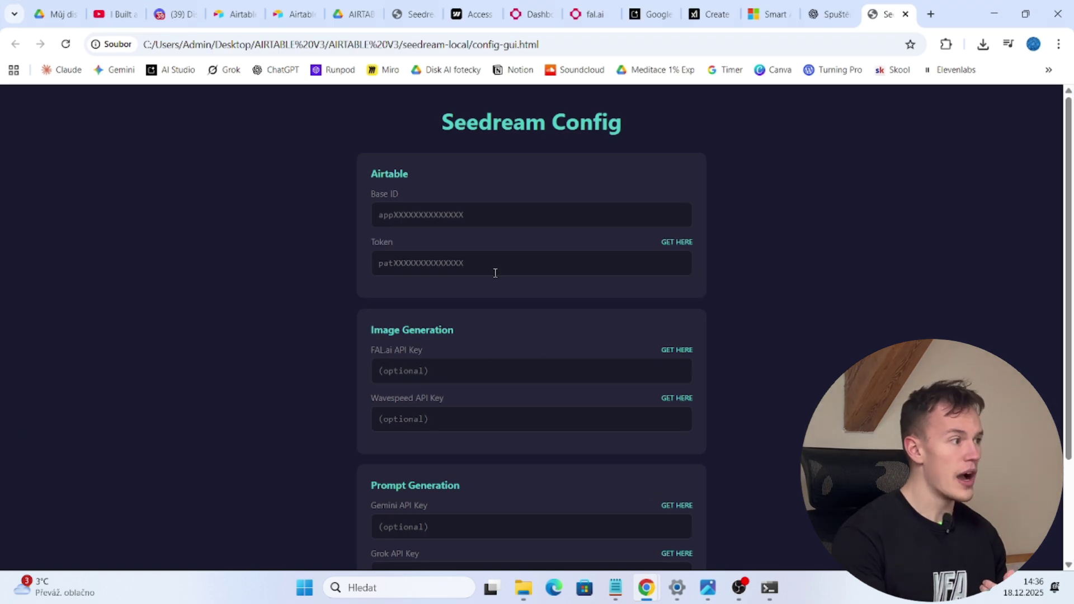
{"action": "scroll", "coordinate": [495, 273], "scroll_direction": "down", "scroll_amount": 3}
{"action": "scroll", "coordinate": [578, 259], "scroll_direction": "up", "scroll_amount": 3}
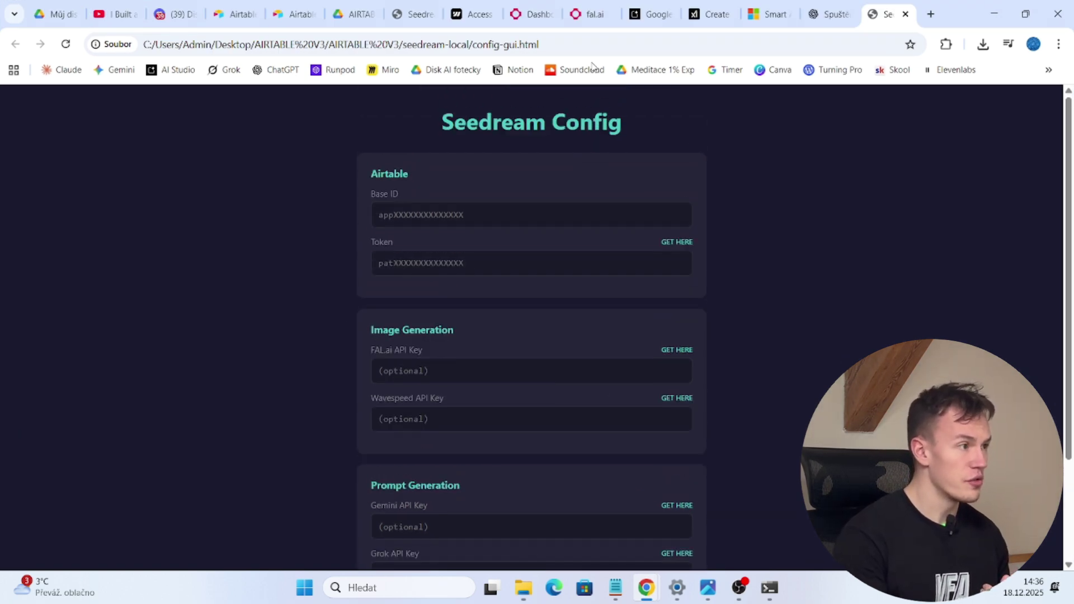
{"action": "scroll", "coordinate": [497, 318], "scroll_direction": "down", "scroll_amount": 3}
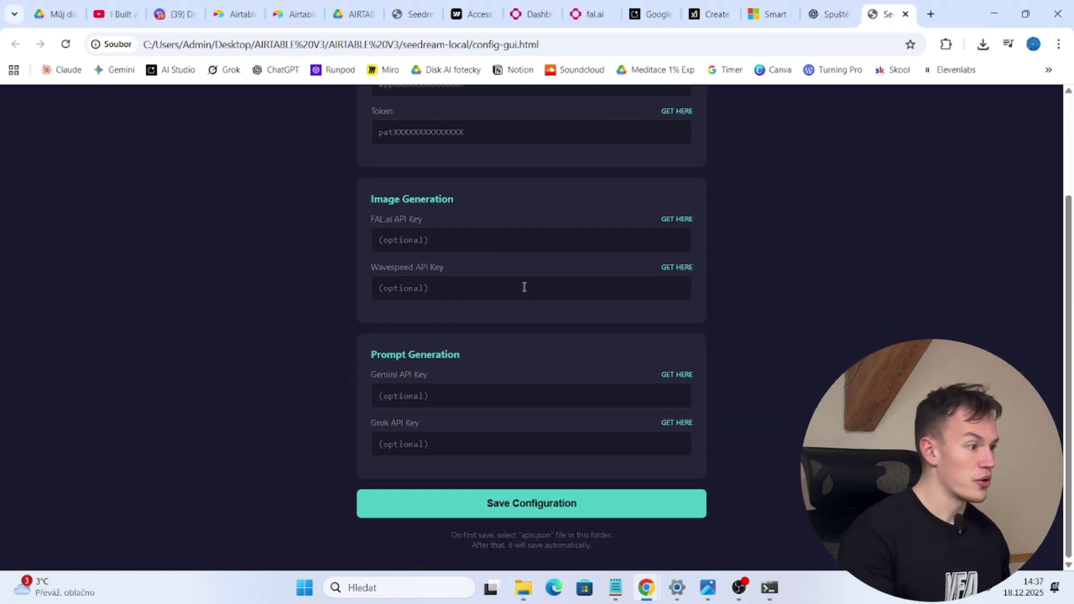
Try to save the Seedream configuration over apis.json in the desktop's AIRTABLE V3 > AIRTABLE V3 > seedream-local folder.
{"action": "left_click", "coordinate": [537, 506]}
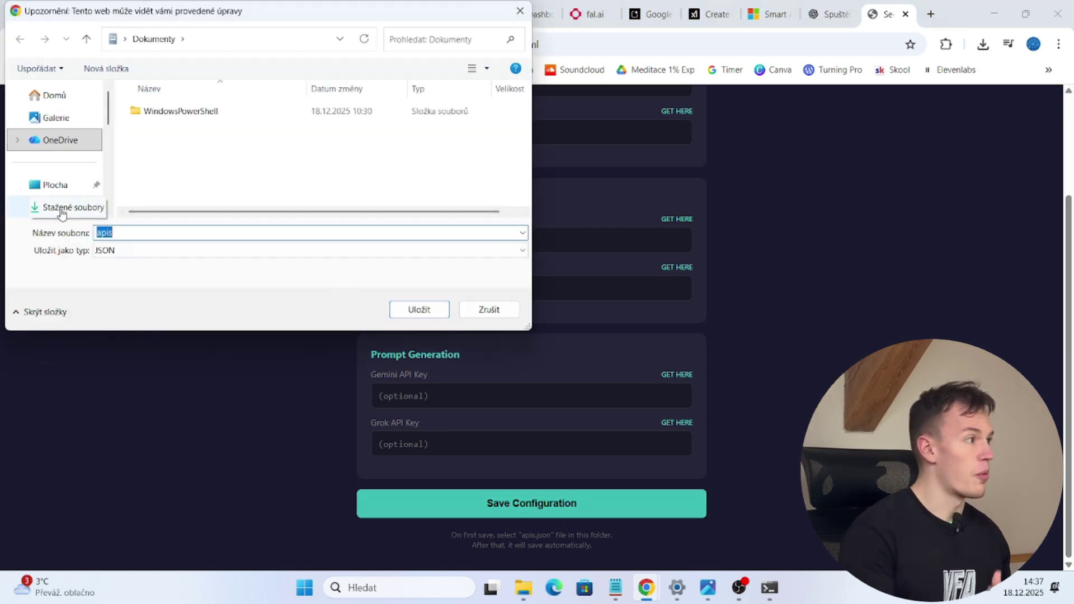
{"action": "left_click", "coordinate": [63, 193]}
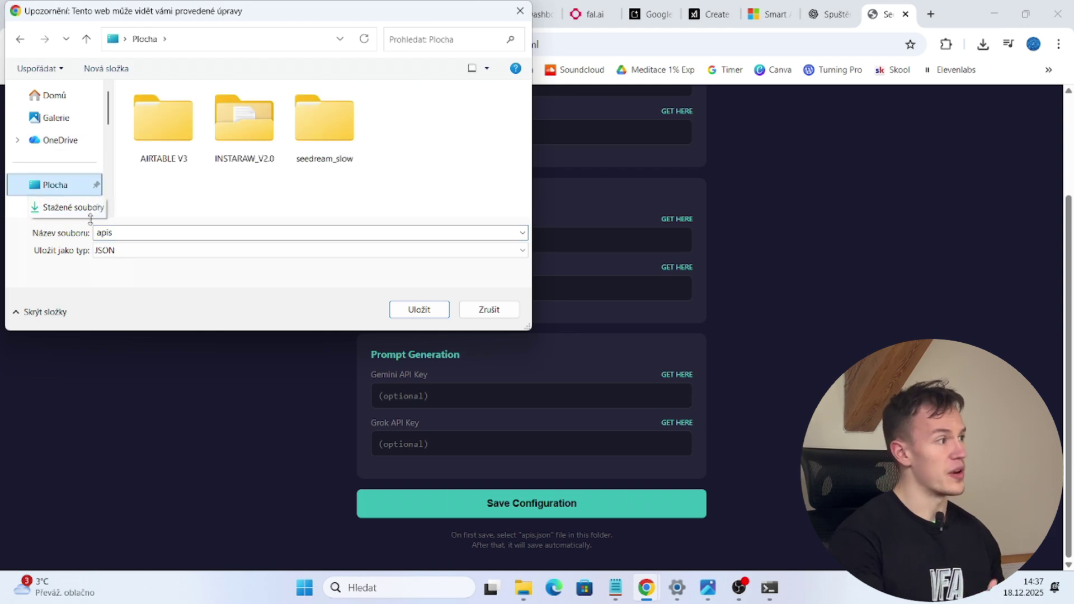
{"action": "double_click", "coordinate": [164, 120]}
{"action": "double_click", "coordinate": [173, 111]}
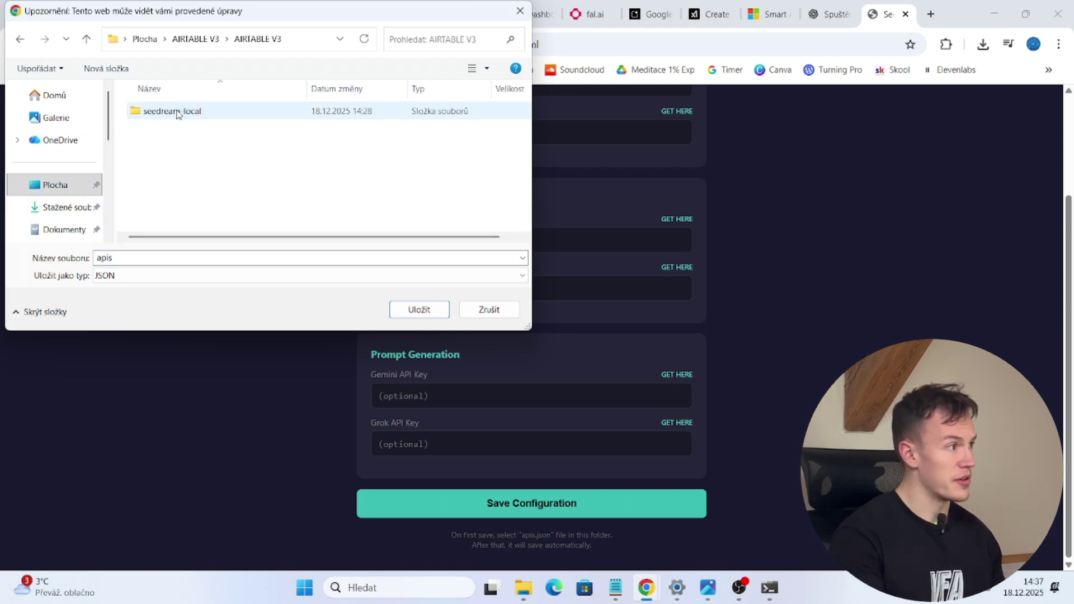
{"action": "left_click", "coordinate": [177, 113]}
{"action": "double_click", "coordinate": [178, 113]}
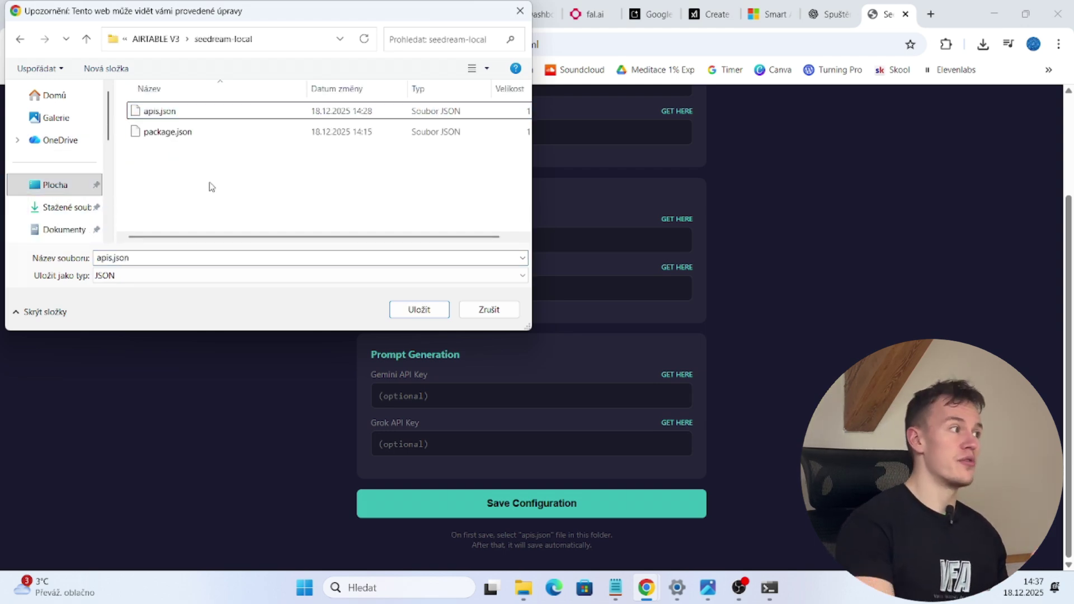
{"action": "left_click", "coordinate": [164, 115]}
{"action": "left_click", "coordinate": [242, 160]}
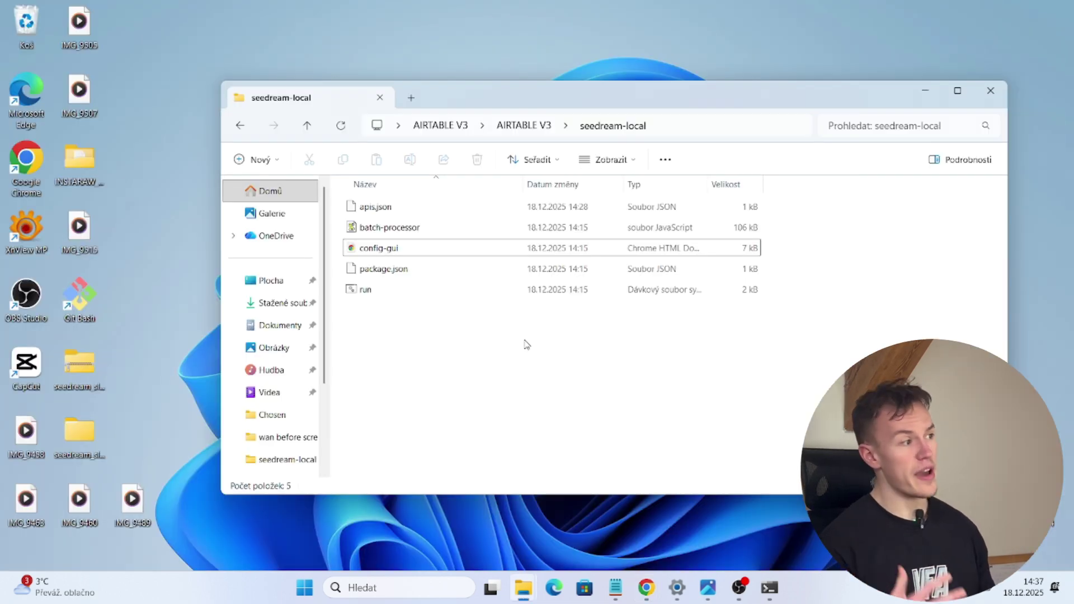
Point out the run file in seedream-local, and review the settings and API_Provider options in Airtable's Configuration table.
{"action": "left_click", "coordinate": [434, 292]}
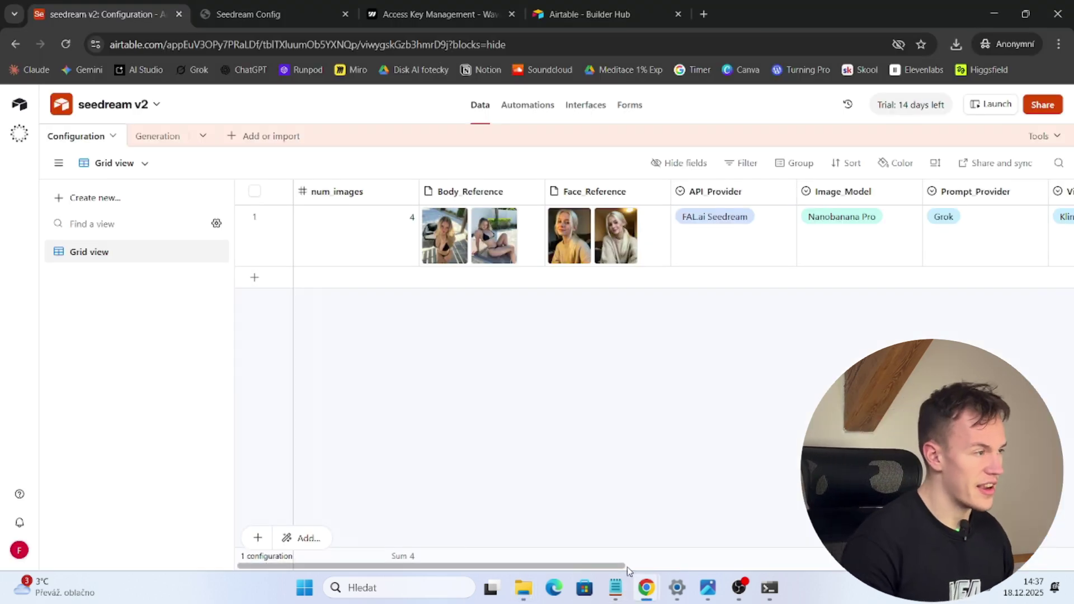
{"action": "left_click_drag", "start_coordinate": [623, 566], "coordinate": [653, 566]}
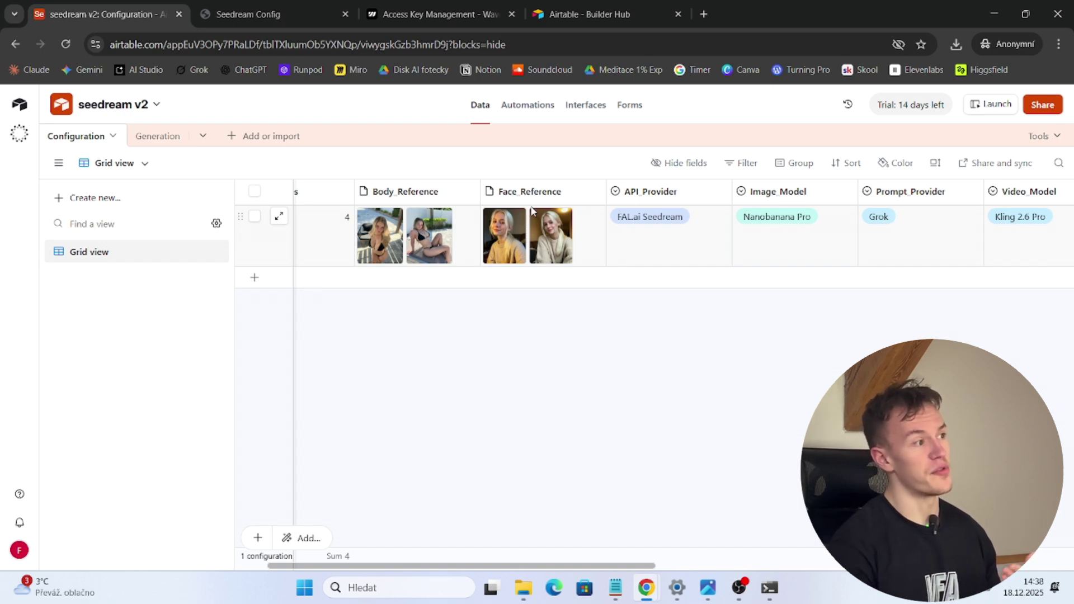
{"action": "scroll", "coordinate": [550, 263], "scroll_direction": "right", "scroll_amount": 3}
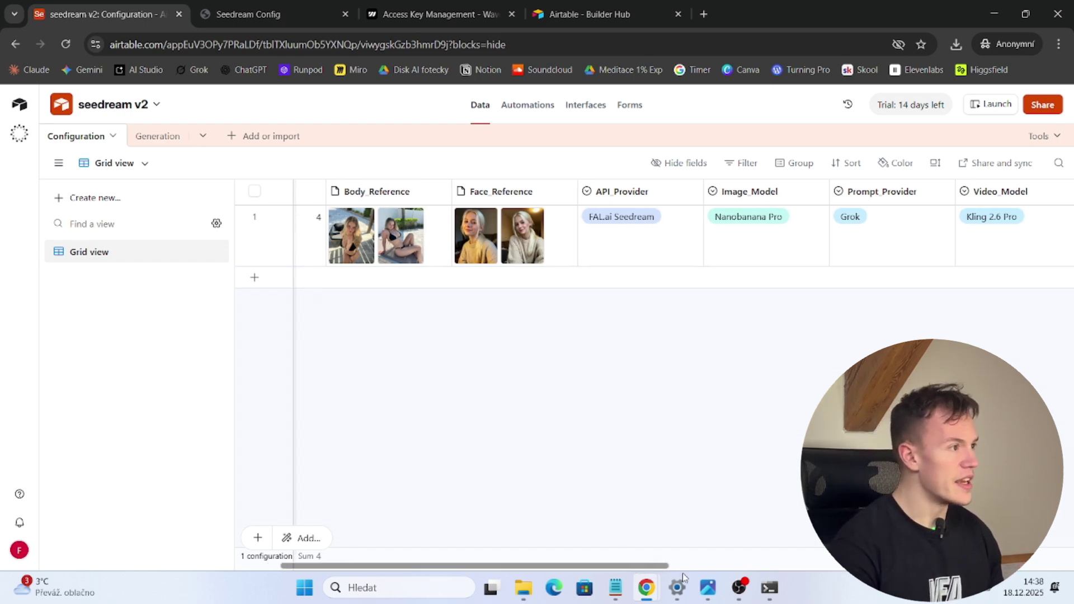
{"action": "left_click", "coordinate": [469, 230]}
{"action": "left_click", "coordinate": [469, 230]}
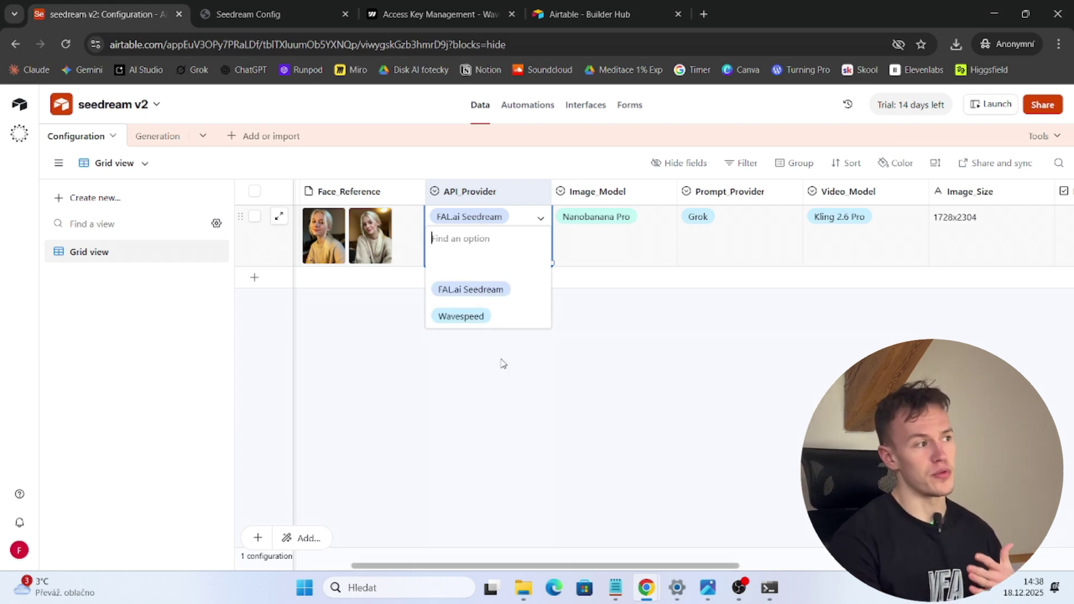
{"action": "left_click", "coordinate": [510, 378]}
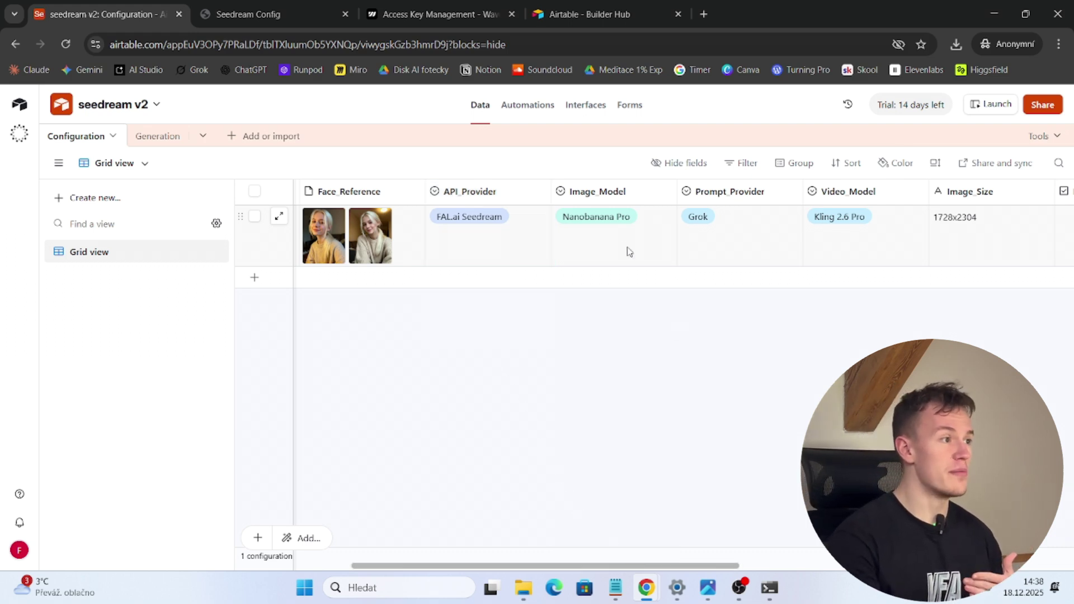
Review the Image_Model and Prompt_Provider options in the Configuration table, leaving both selections as they are.
{"action": "left_click", "coordinate": [608, 230]}
{"action": "left_click", "coordinate": [613, 231]}
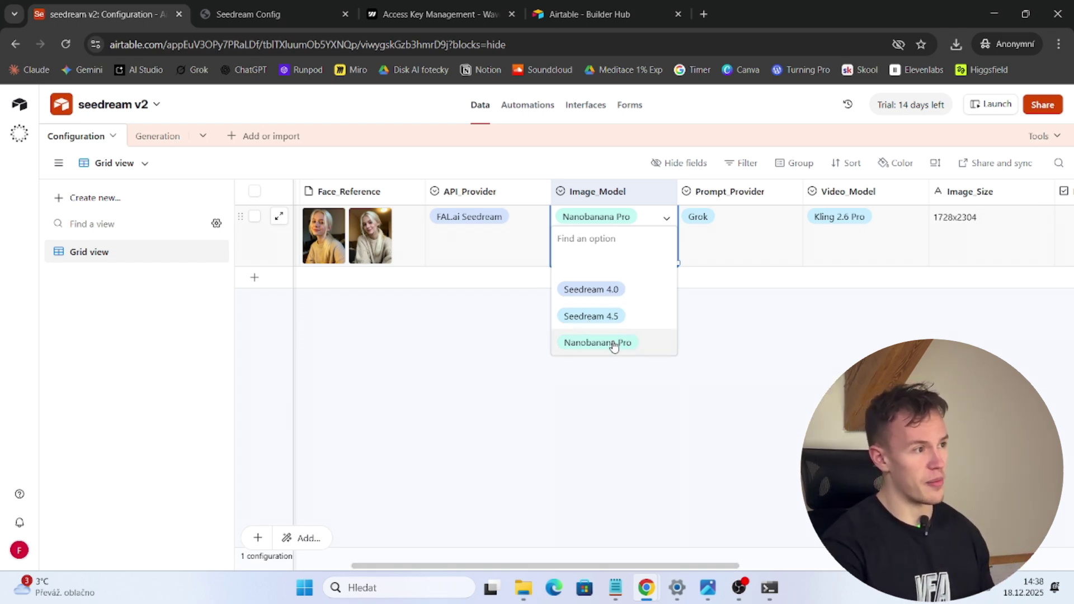
{"action": "left_click", "coordinate": [632, 371]}
{"action": "left_click", "coordinate": [700, 216]}
{"action": "left_click", "coordinate": [700, 216]}
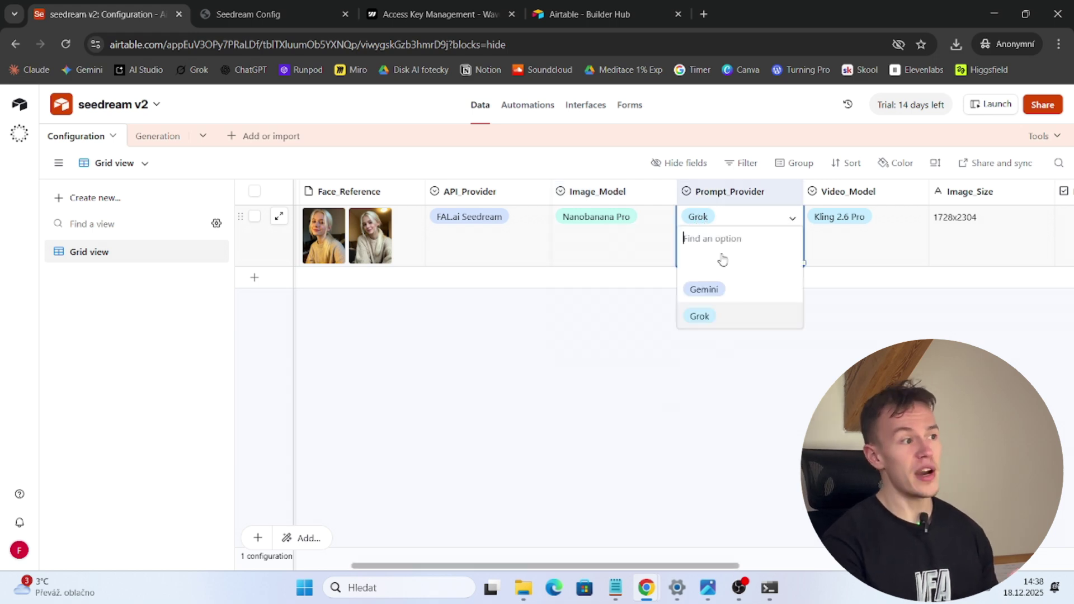
{"action": "key", "text": "Escape"}
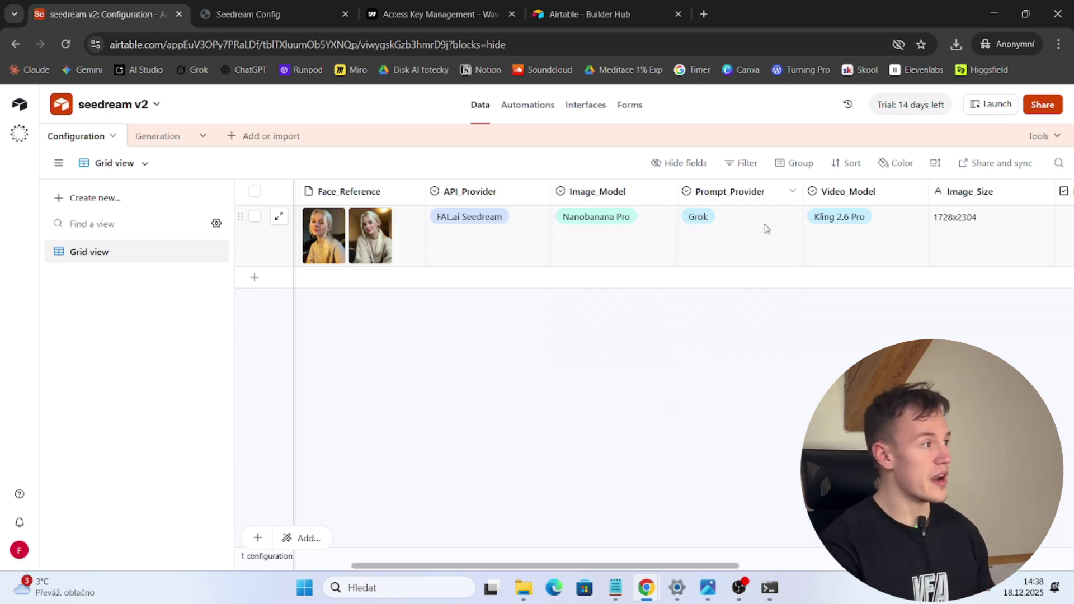
Look over the prompts and generated images in the Generation table, and return to the Configuration table's Prompt_Provider options.
{"action": "left_click", "coordinate": [143, 136]}
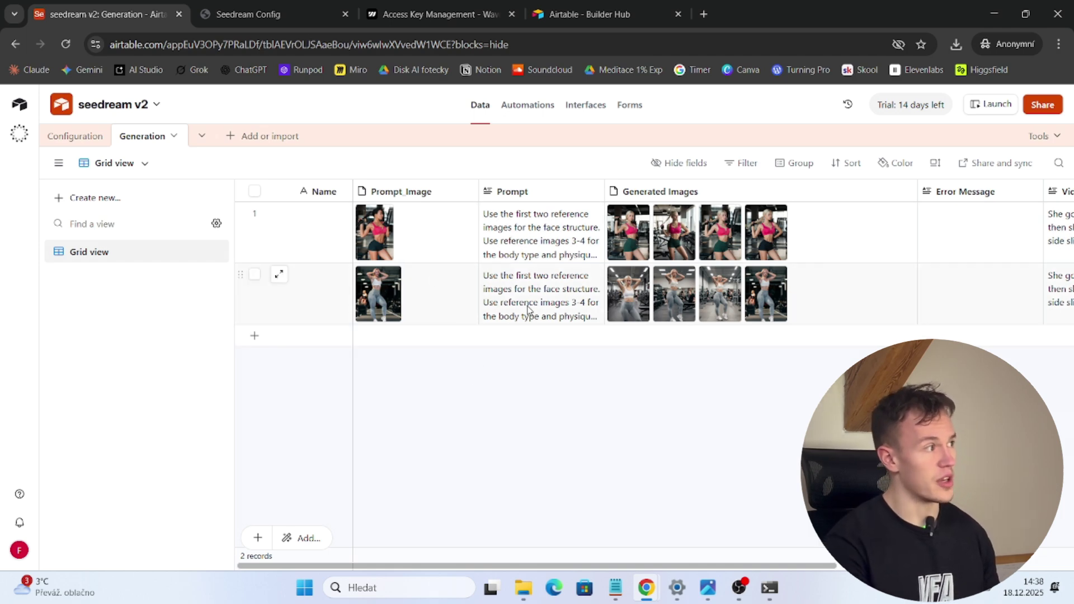
{"action": "left_click", "coordinate": [72, 137]}
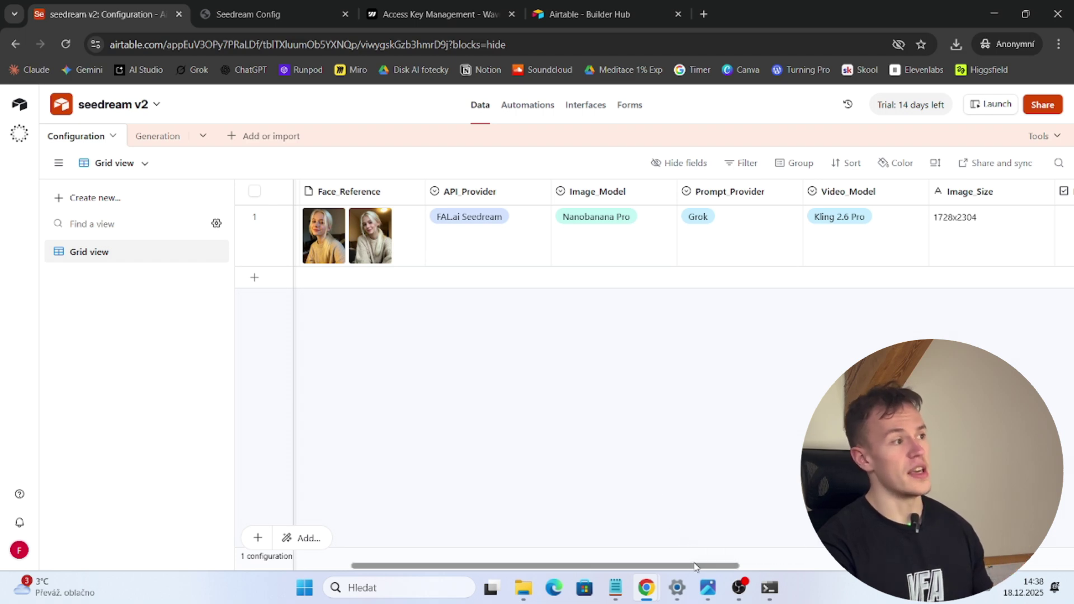
{"action": "left_click_drag", "start_coordinate": [697, 565], "coordinate": [794, 557]}
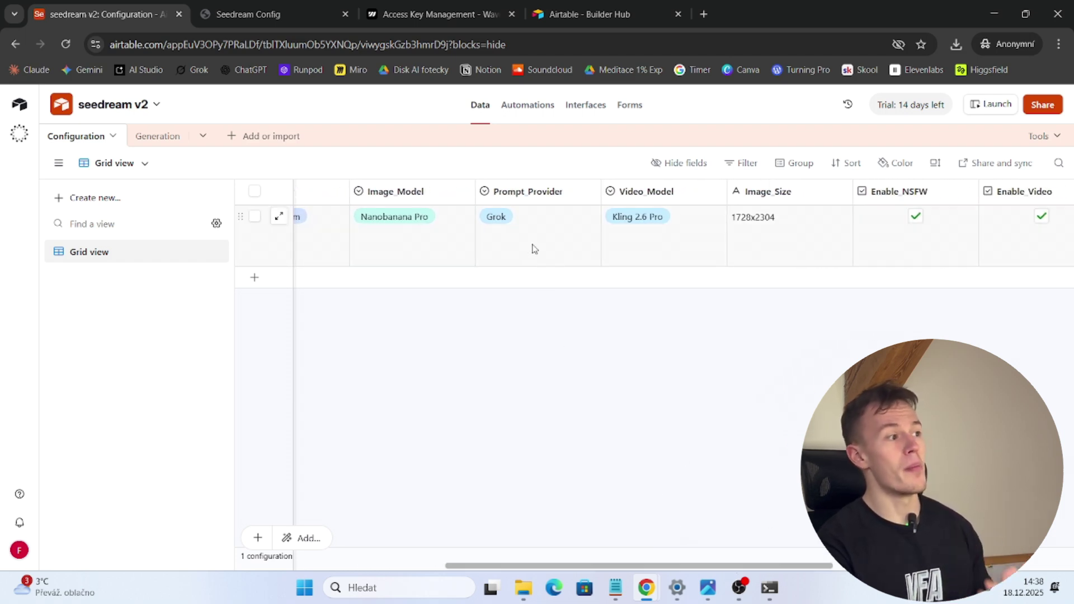
{"action": "double_click", "coordinate": [503, 218]}
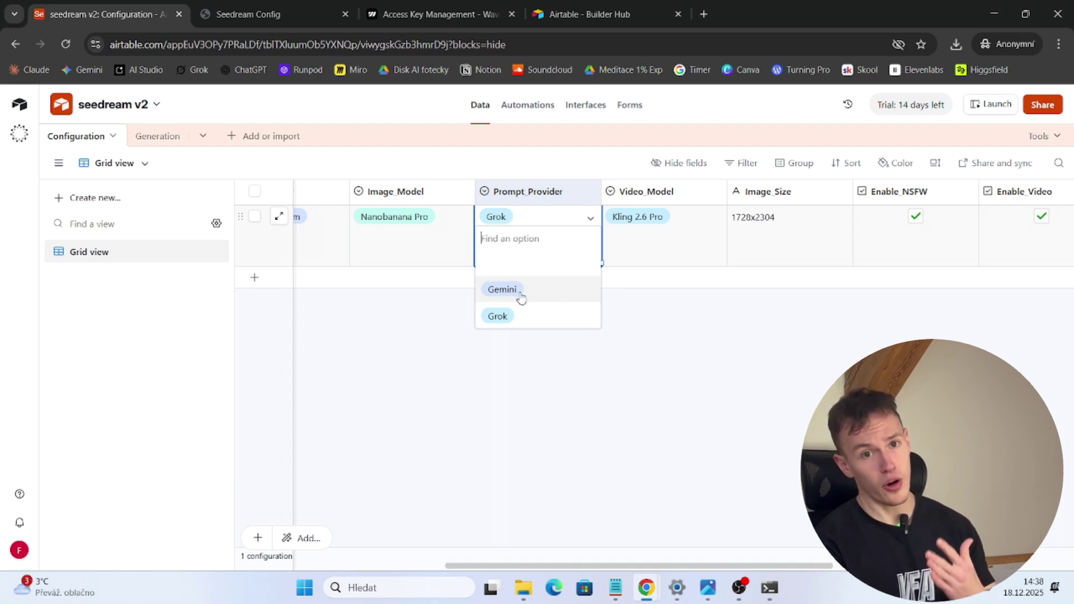
{"action": "left_click", "coordinate": [573, 325]}
Review the models available for Video_Model in the Configuration table.
{"action": "scroll", "coordinate": [732, 556], "scroll_direction": "right", "scroll_amount": 3}
{"action": "left_click", "coordinate": [453, 224]}
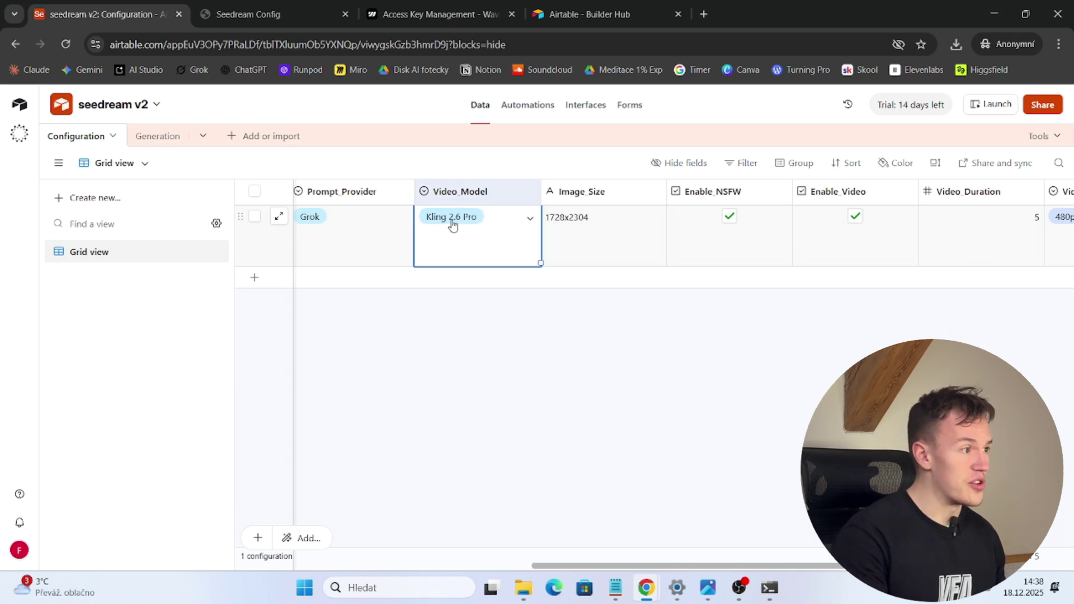
{"action": "left_click", "coordinate": [452, 223]}
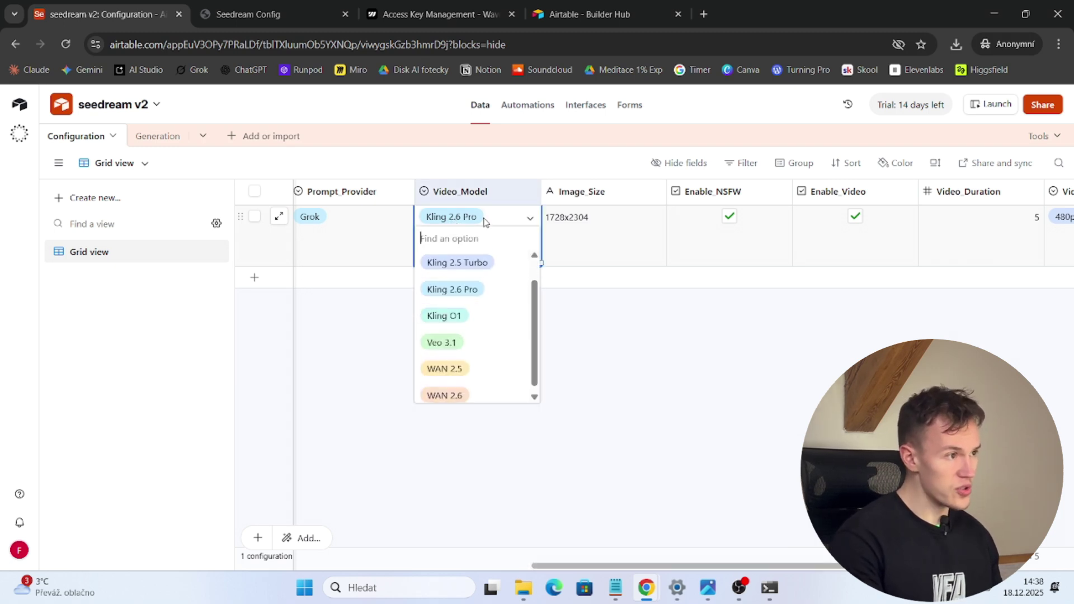
{"action": "scroll", "coordinate": [447, 257], "scroll_direction": "right", "scroll_amount": 4}
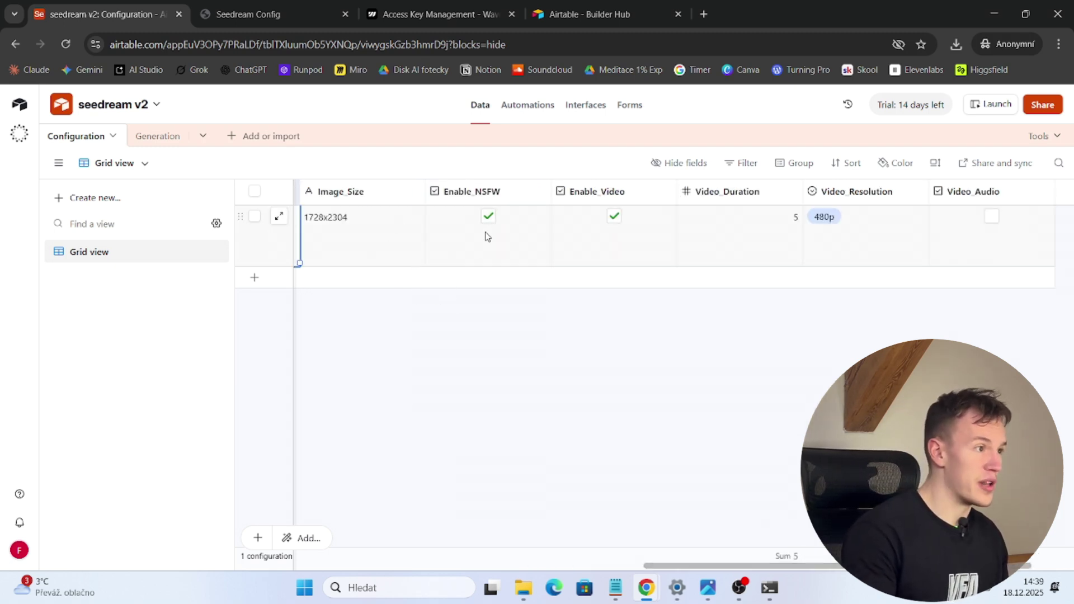
Toggle Enable_Video off and back on, and look over the video duration, resolution and audio settings.
{"action": "left_click", "coordinate": [614, 215]}
{"action": "left_click", "coordinate": [613, 216]}
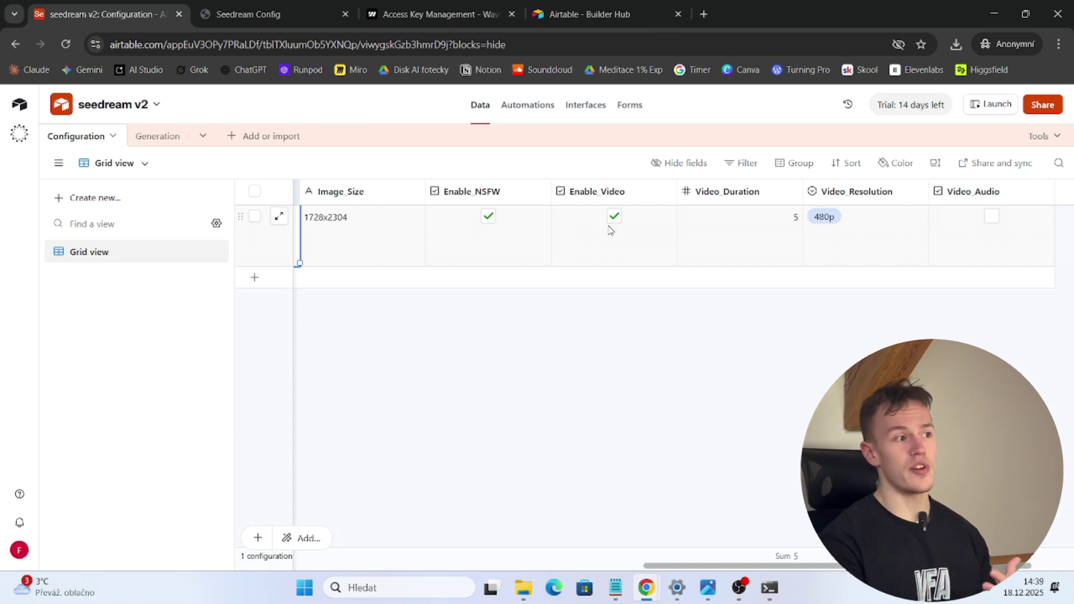
{"action": "scroll", "coordinate": [716, 302], "scroll_direction": "right", "scroll_amount": 3}
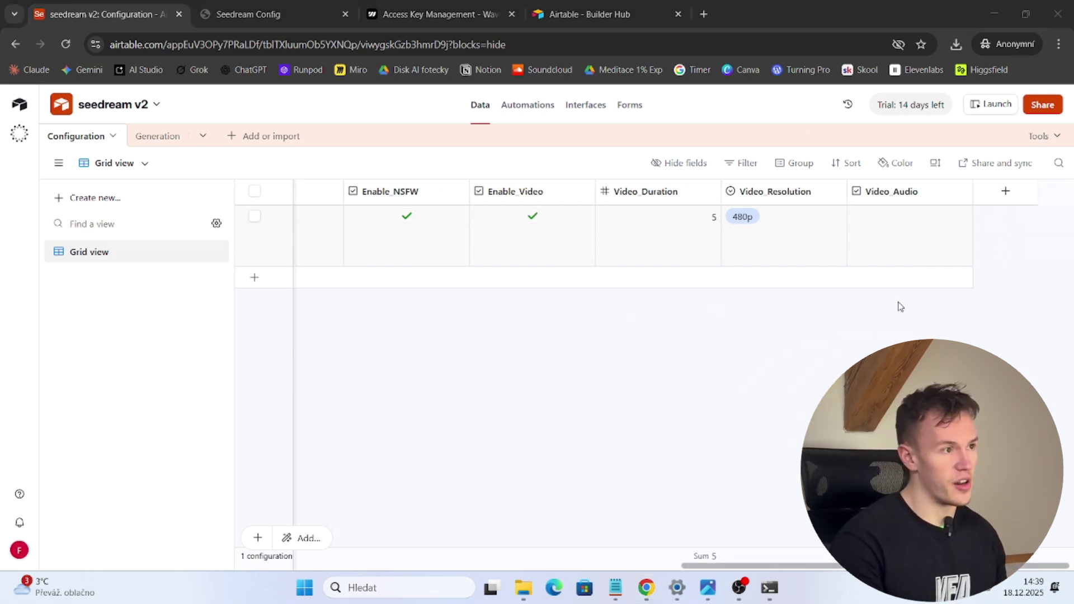
Switch to the blank Seedream Config form and check its linked Airtable token, FAL.ai key and Wavespeed key pages, closing each.
{"action": "key", "text": "alt+Tab"}
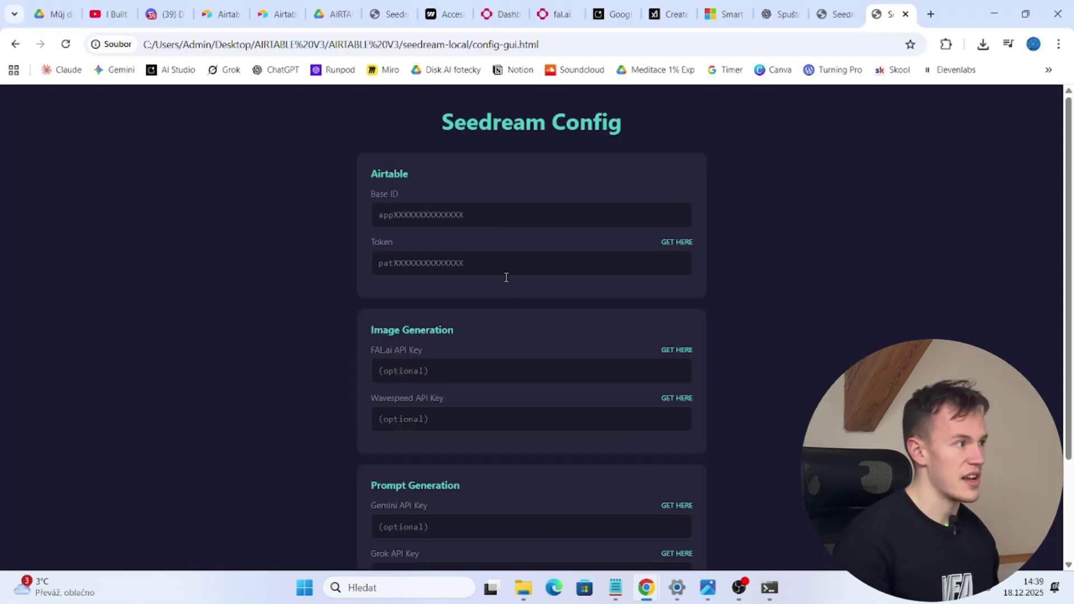
{"action": "left_click", "coordinate": [679, 246]}
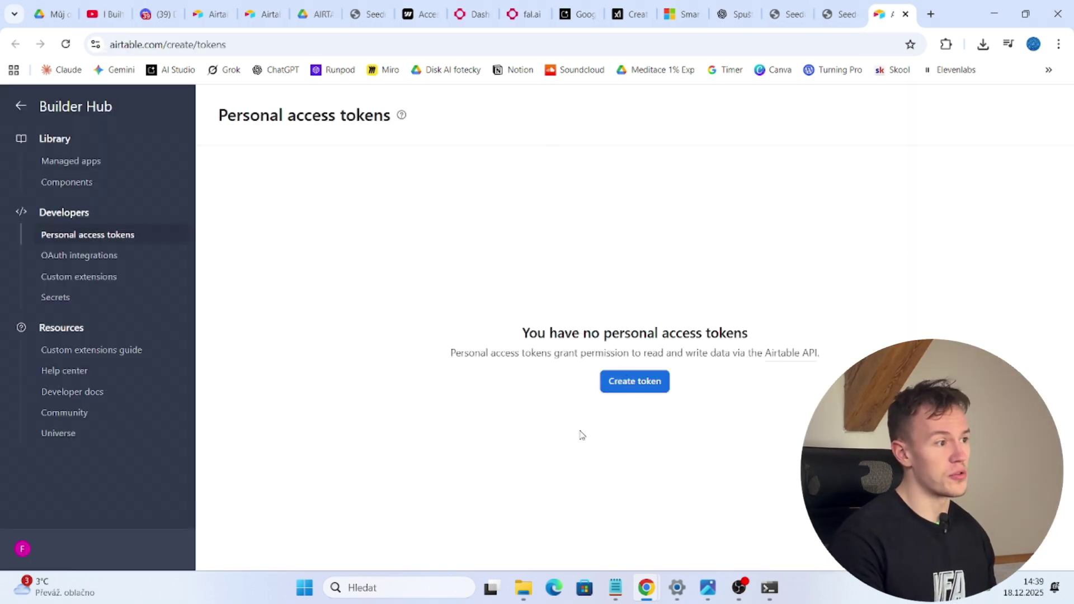
{"action": "key", "text": "ctrl+w"}
{"action": "left_click", "coordinate": [692, 348]}
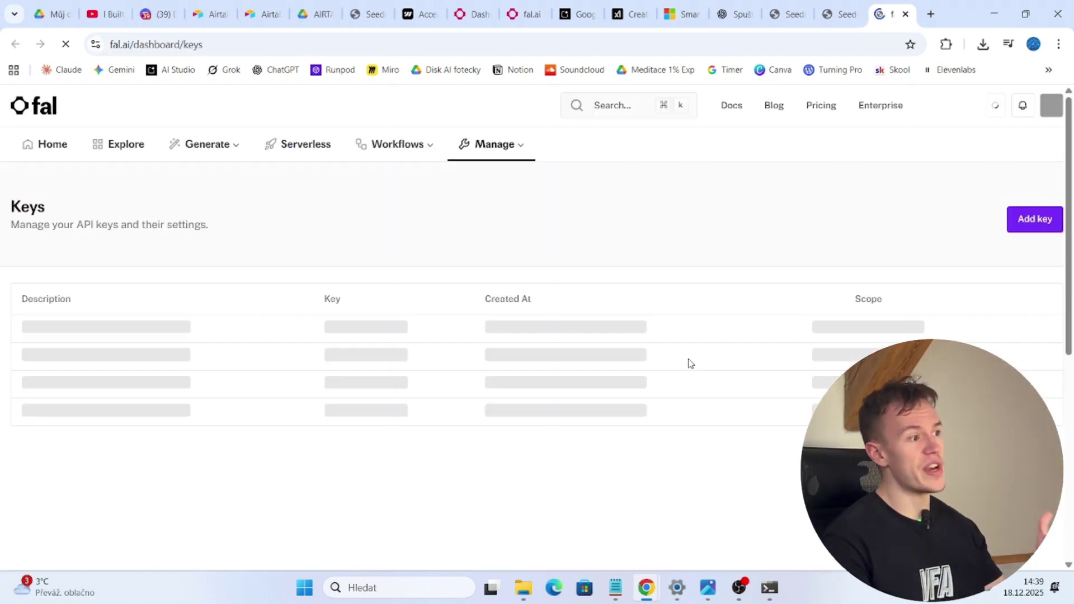
{"action": "key", "text": "ctrl+w"}
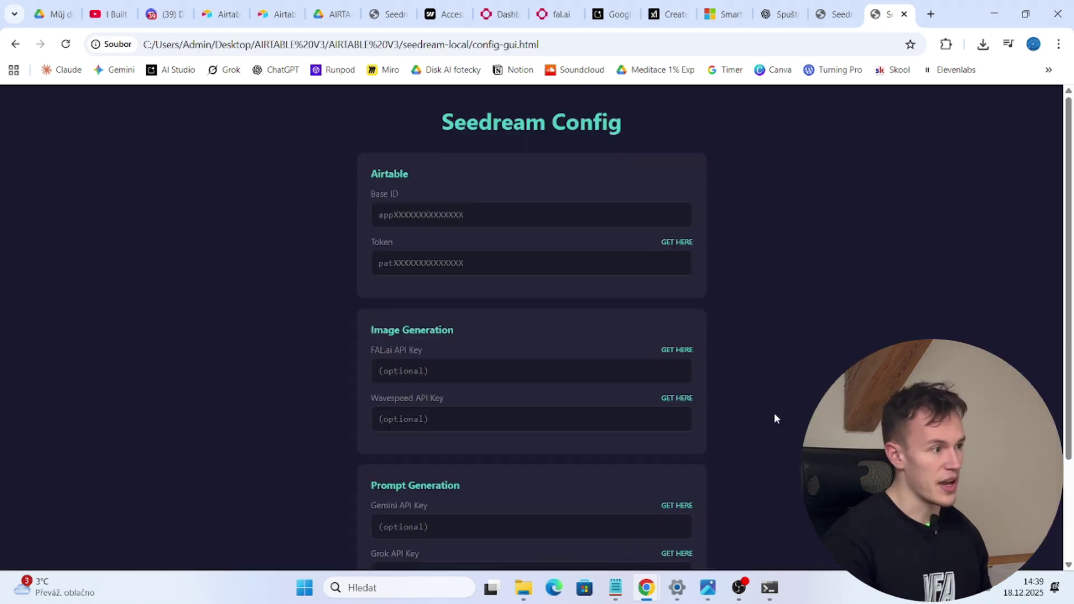
{"action": "left_click", "coordinate": [678, 399]}
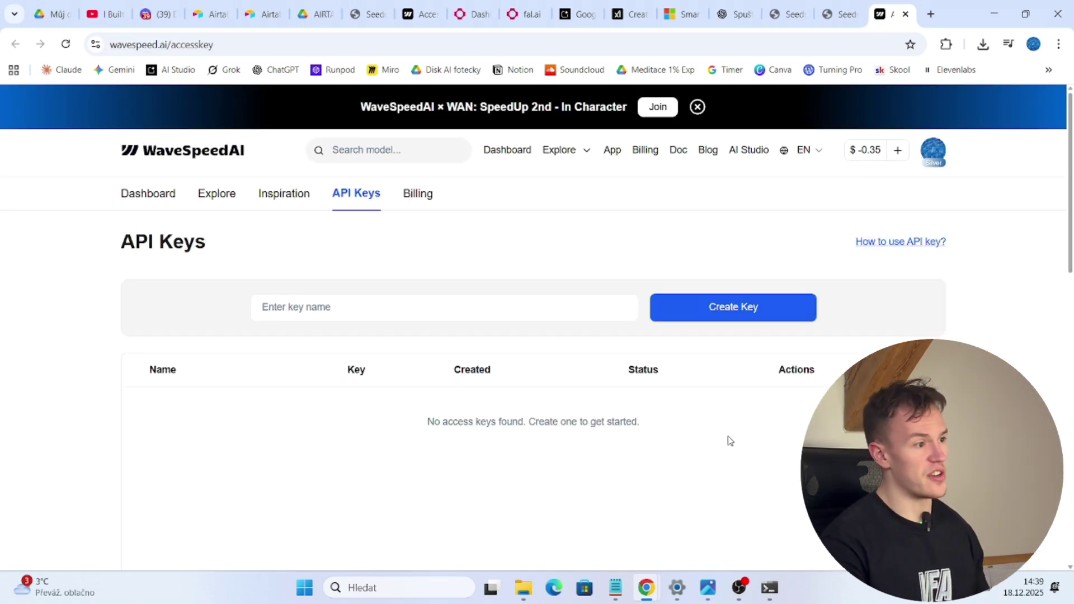
{"action": "key", "text": "ctrl+w"}
{"action": "scroll", "coordinate": [663, 399], "scroll_direction": "down", "scroll_amount": 2}
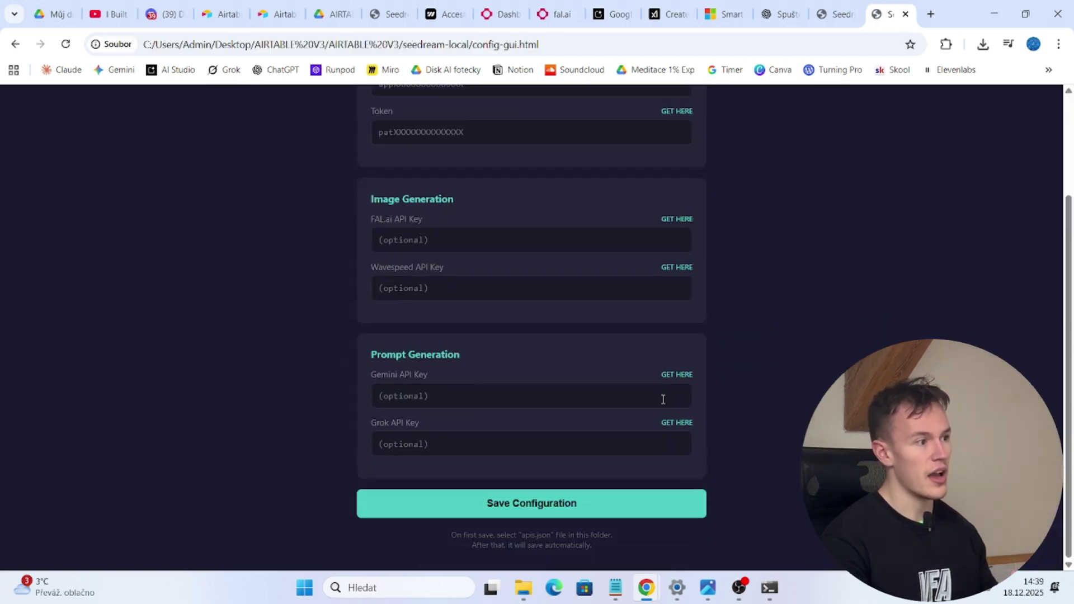
Open the linked Gemini API keys page, copy the existing API key, and return to the filled-in Seedream Config form.
{"action": "left_click", "coordinate": [670, 374]}
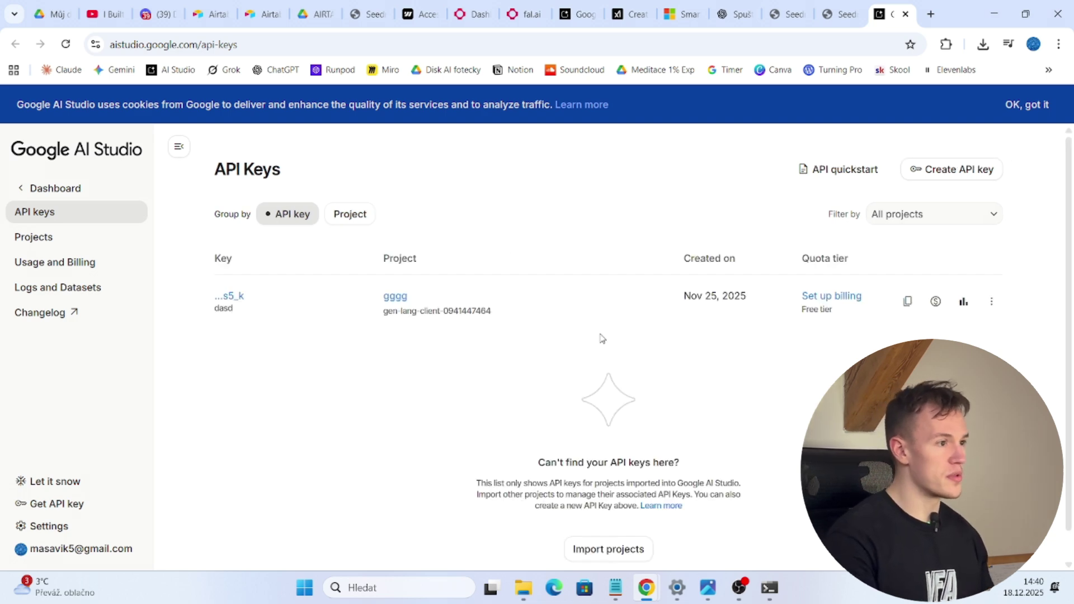
{"action": "left_click", "coordinate": [908, 301]}
{"action": "key", "text": "alt+Tab"}
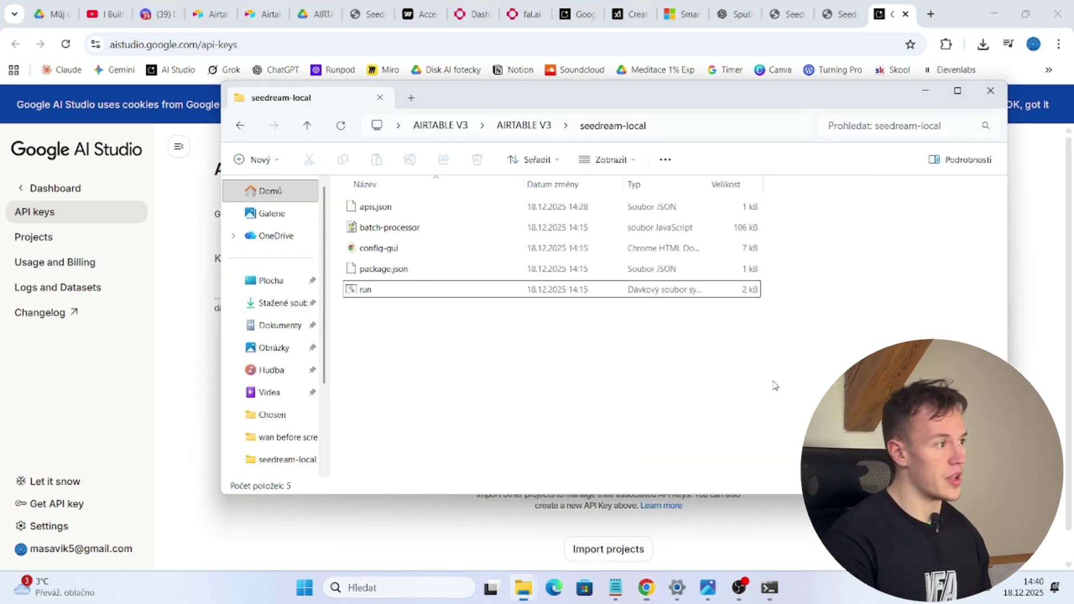
{"action": "key", "text": "alt+Tab"}
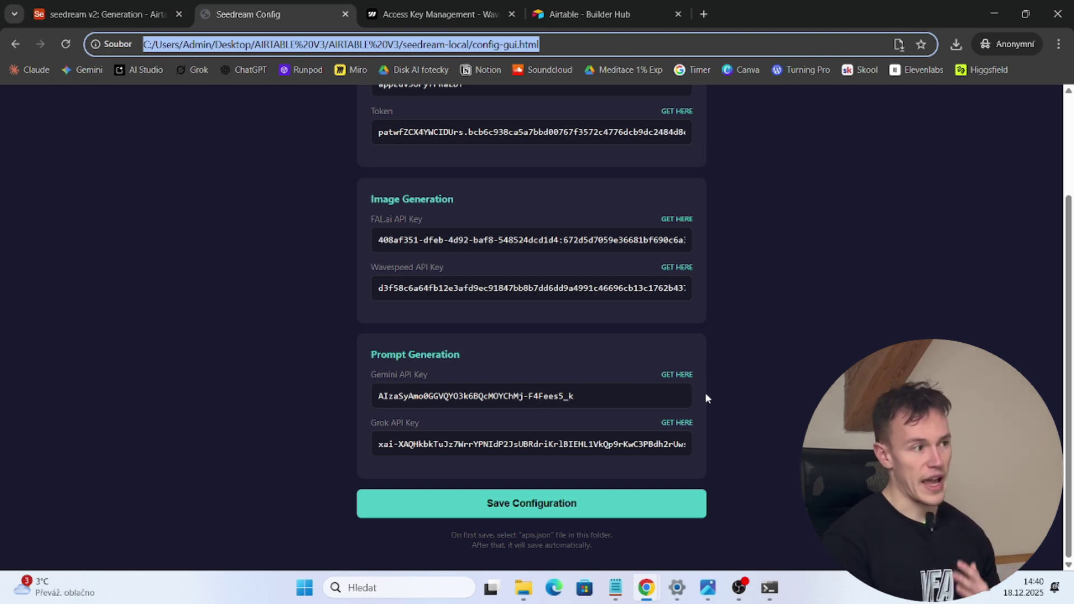
Switch to the Instara server on Discord and browse the posts in its free-resources channel.
{"action": "key", "text": "alt+Tab"}
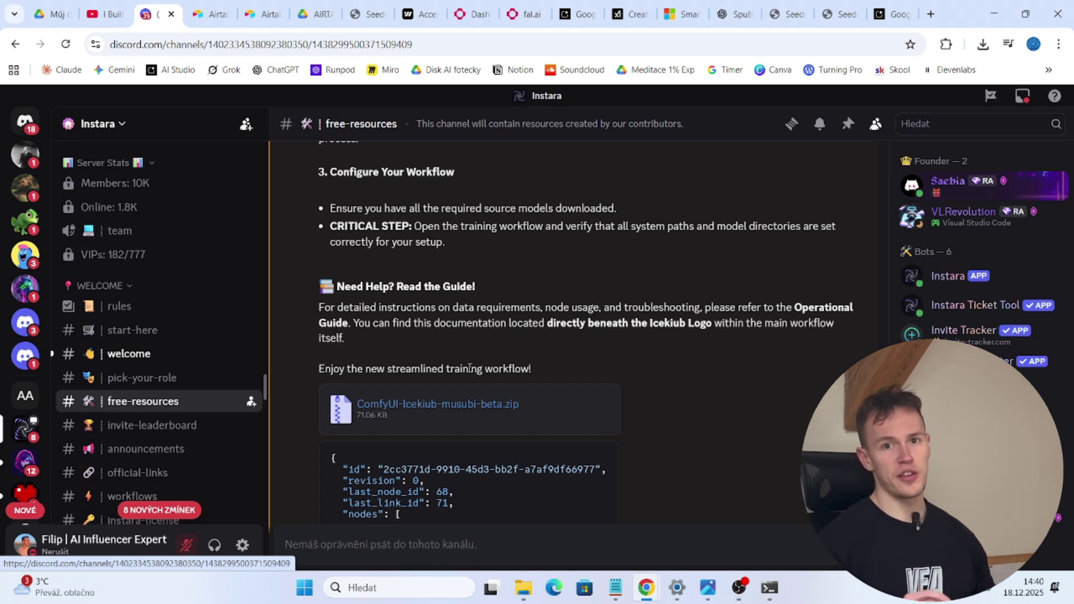
{"action": "scroll", "coordinate": [469, 368], "scroll_direction": "down", "scroll_amount": 10}
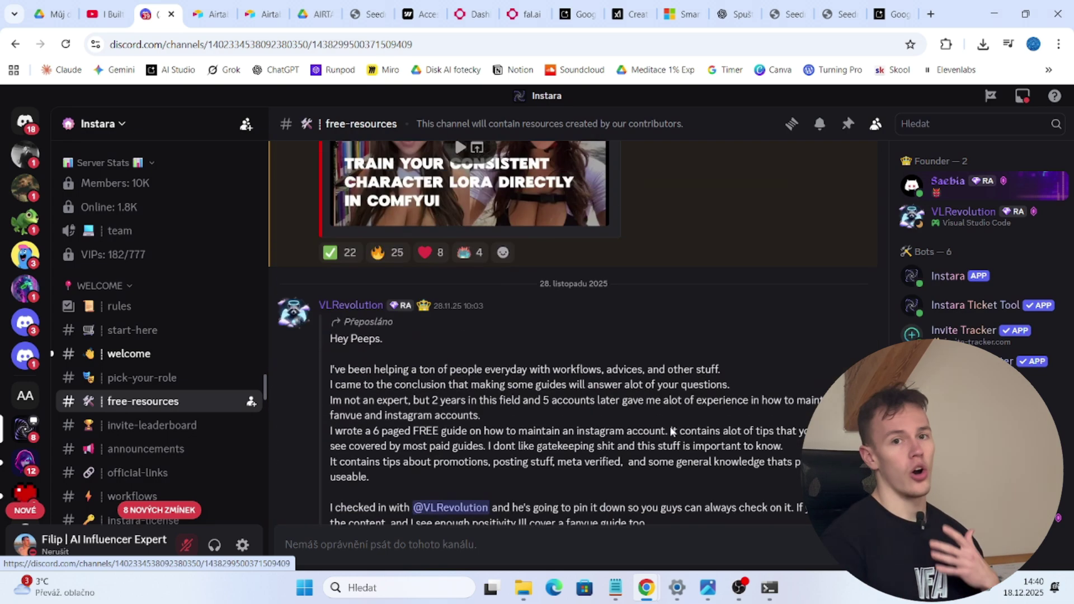
{"action": "scroll", "coordinate": [503, 380], "scroll_direction": "up", "scroll_amount": 8}
{"action": "scroll", "coordinate": [569, 396], "scroll_direction": "down", "scroll_amount": 4}
{"action": "scroll", "coordinate": [570, 403], "scroll_direction": "down", "scroll_amount": 10}
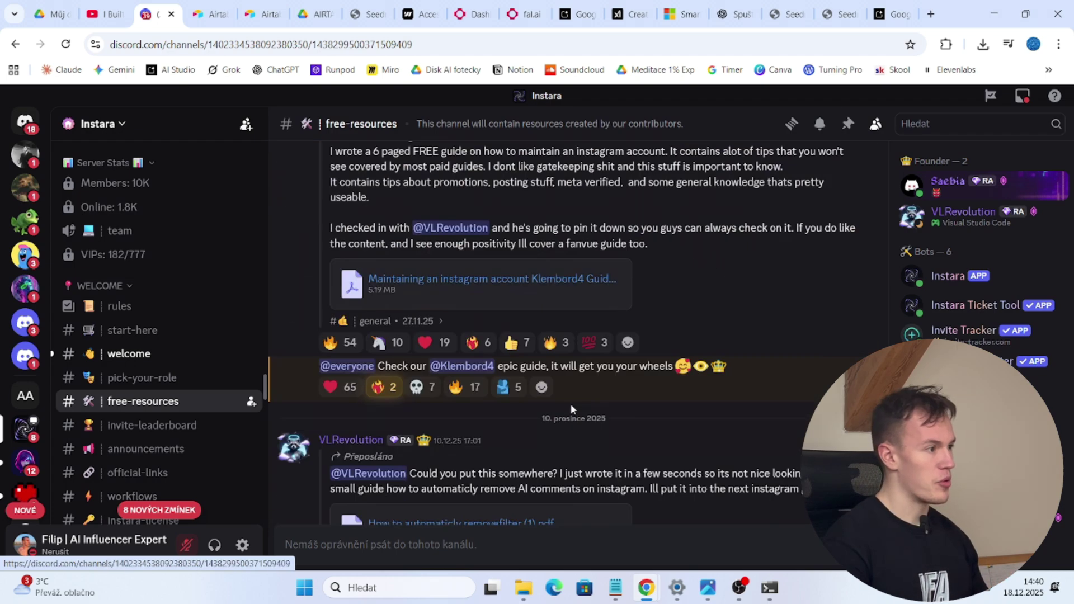
{"action": "scroll", "coordinate": [210, 416], "scroll_direction": "down", "scroll_amount": 4}
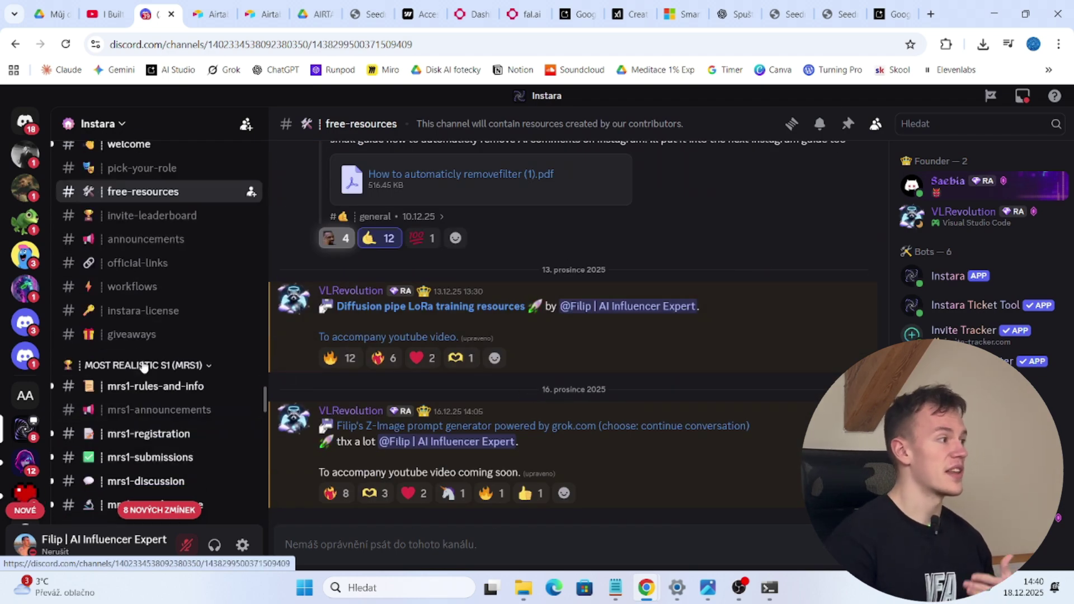
Browse the workflow files in Instara's workflows channel, look through the channel list, and return to free-resources.
{"action": "left_click", "coordinate": [142, 286]}
{"action": "scroll", "coordinate": [530, 418], "scroll_direction": "up", "scroll_amount": 15}
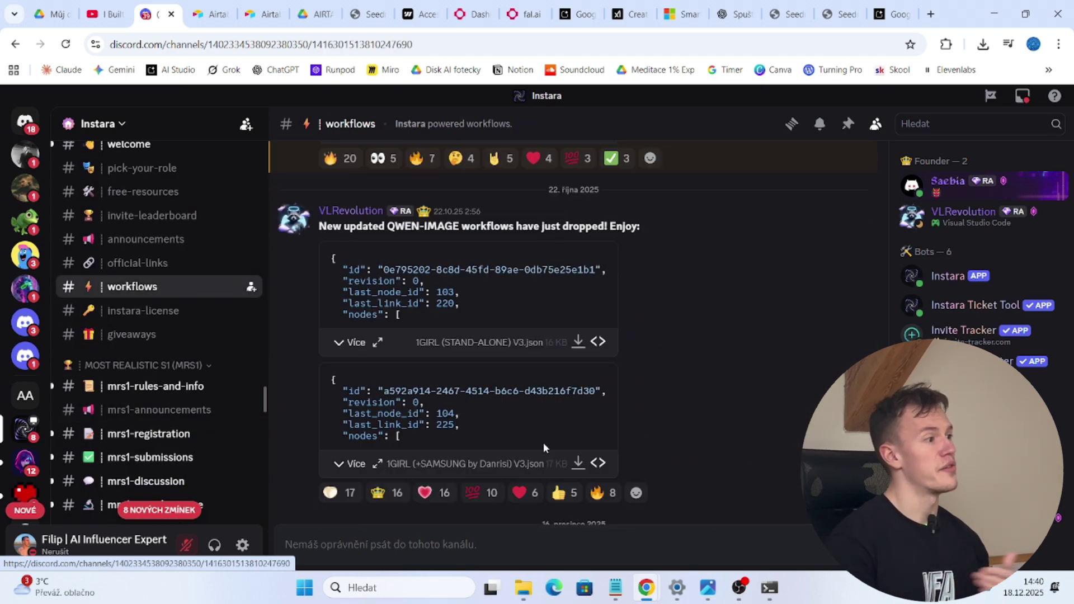
{"action": "scroll", "coordinate": [563, 470], "scroll_direction": "up", "scroll_amount": 5}
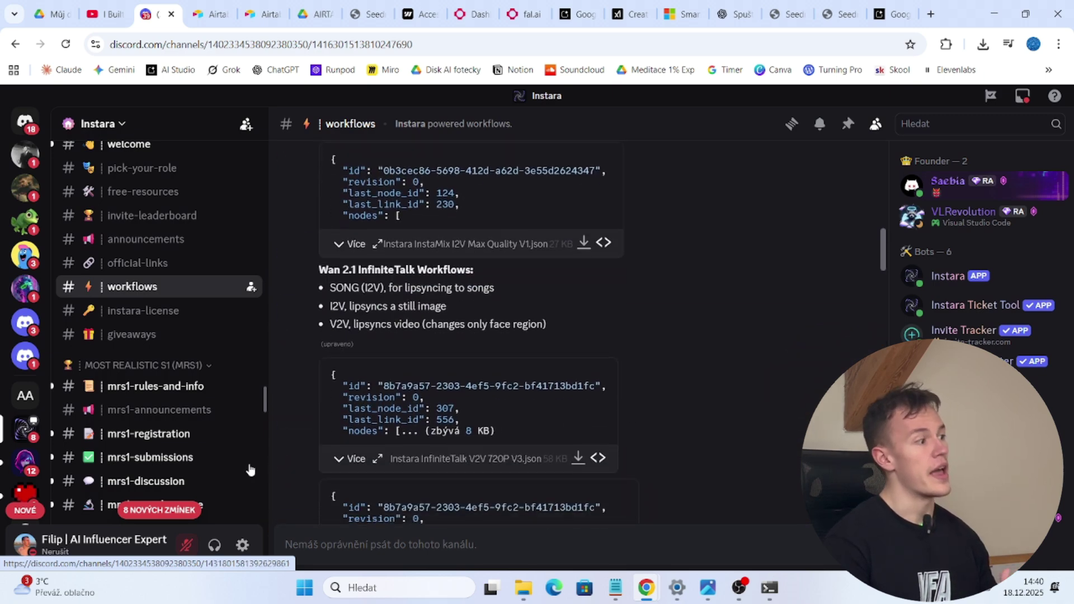
{"action": "scroll", "coordinate": [199, 427], "scroll_direction": "down", "scroll_amount": 6}
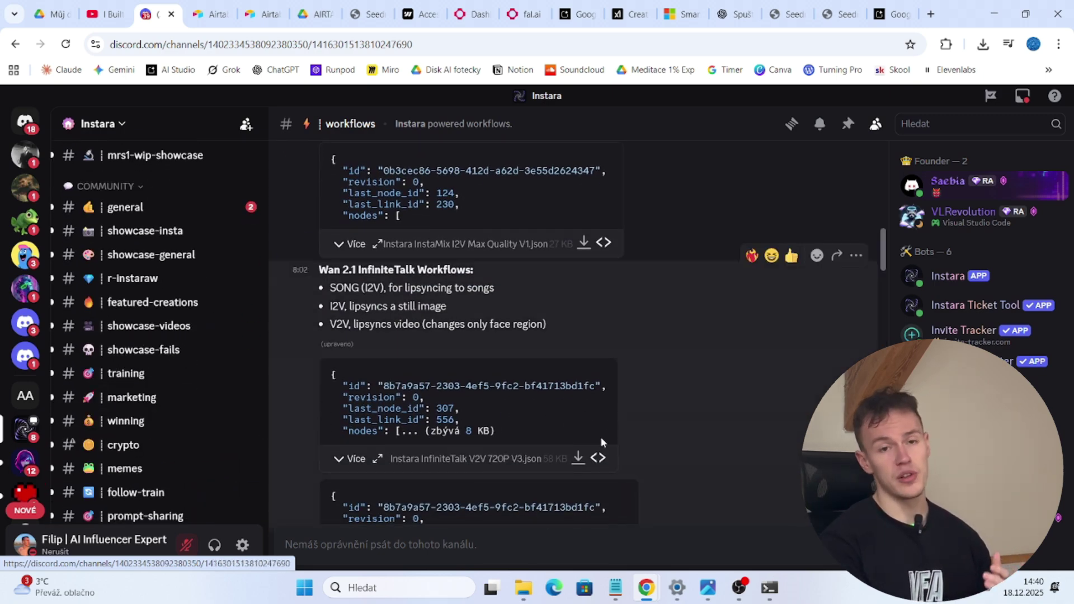
{"action": "scroll", "coordinate": [600, 437], "scroll_direction": "up", "scroll_amount": 4}
{"action": "scroll", "coordinate": [168, 224], "scroll_direction": "up", "scroll_amount": 6}
{"action": "left_click", "coordinate": [142, 191]}
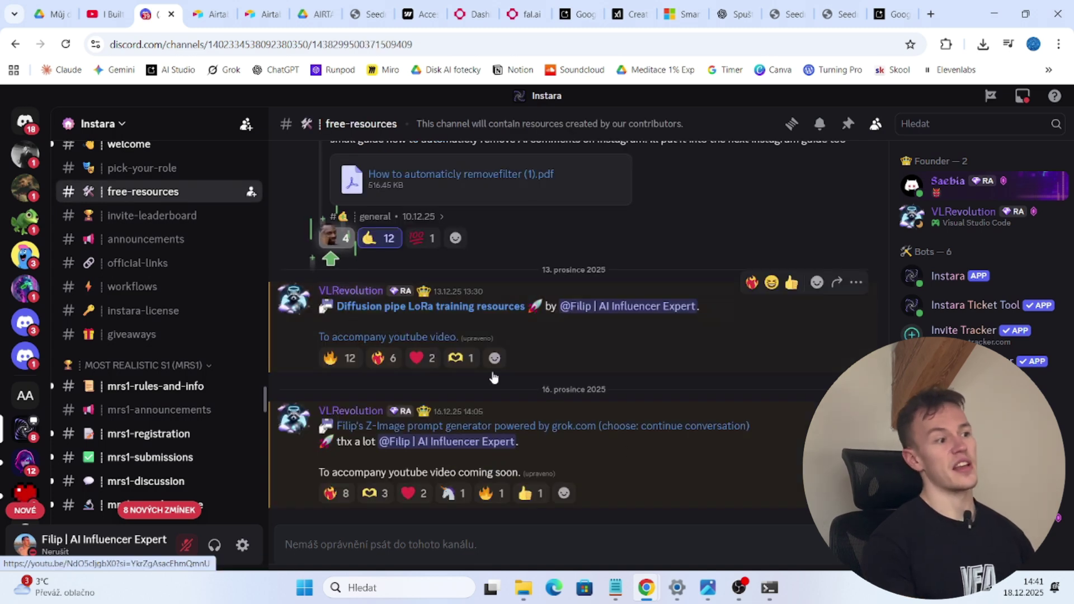